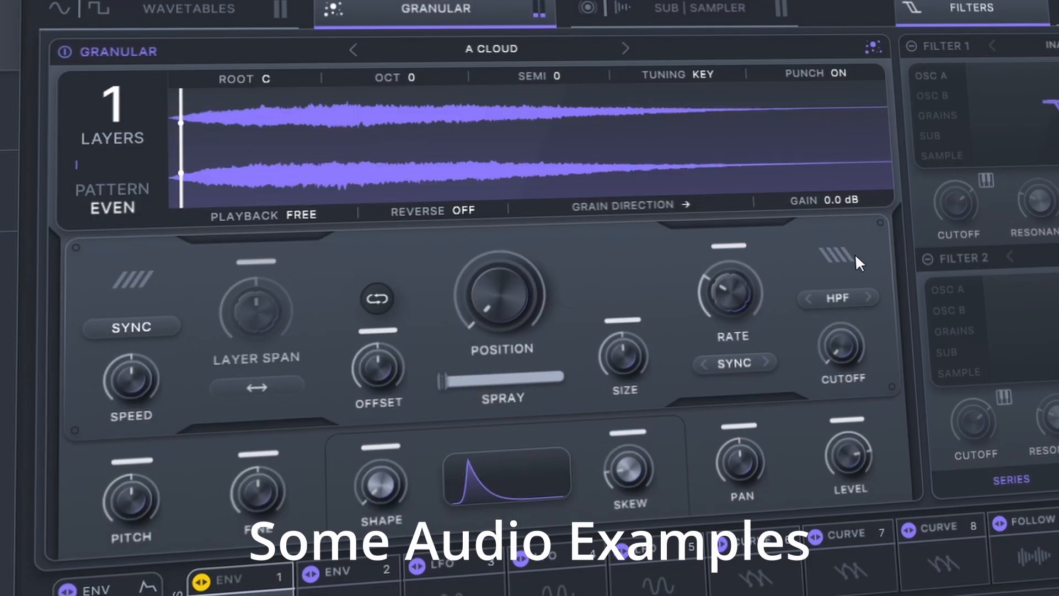
drag(734, 283, 720, 335)
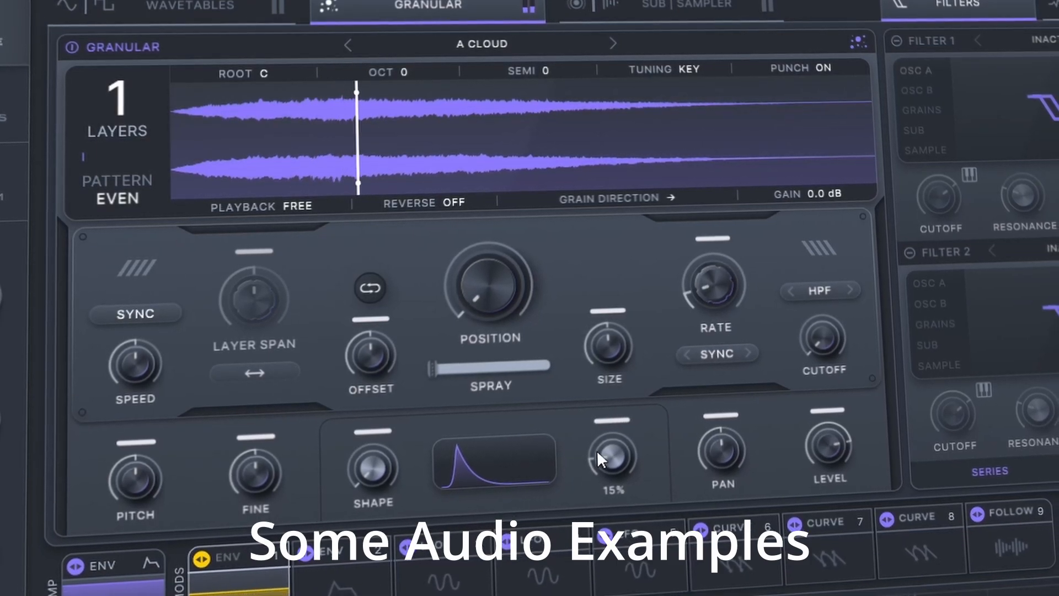
mouse_move(718, 302)
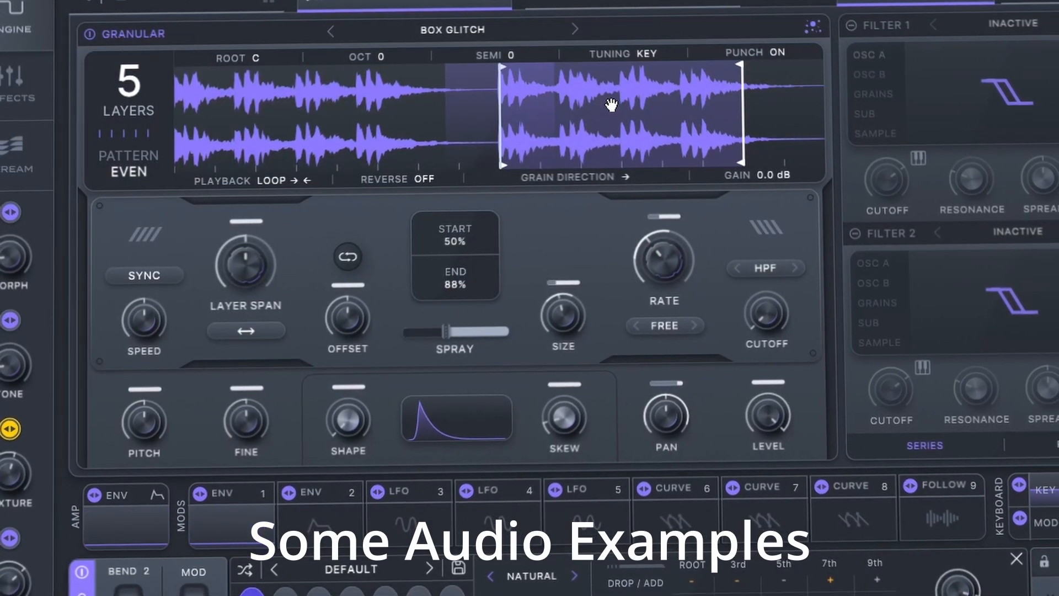
drag(610, 104, 323, 124)
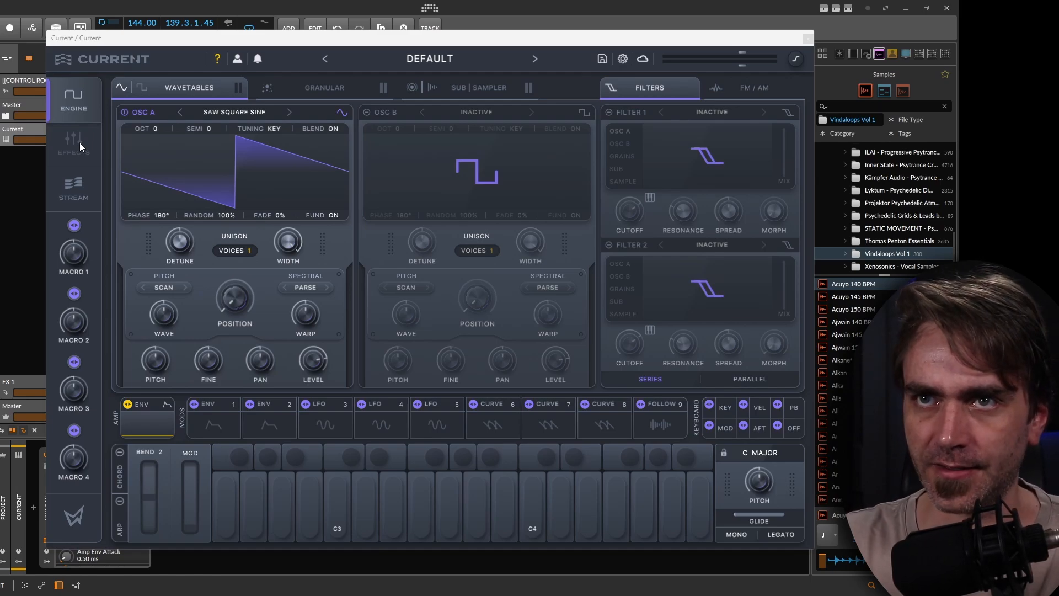
Deactivate oscillator A and activate the sampler on the Sub | Sampler engine page.
click(120, 112)
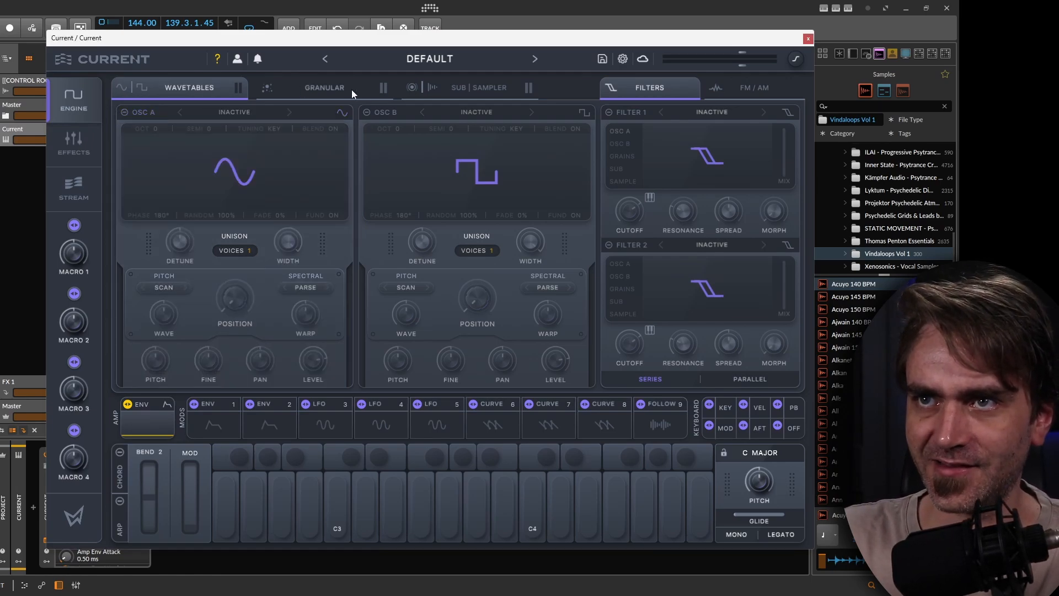
click(478, 89)
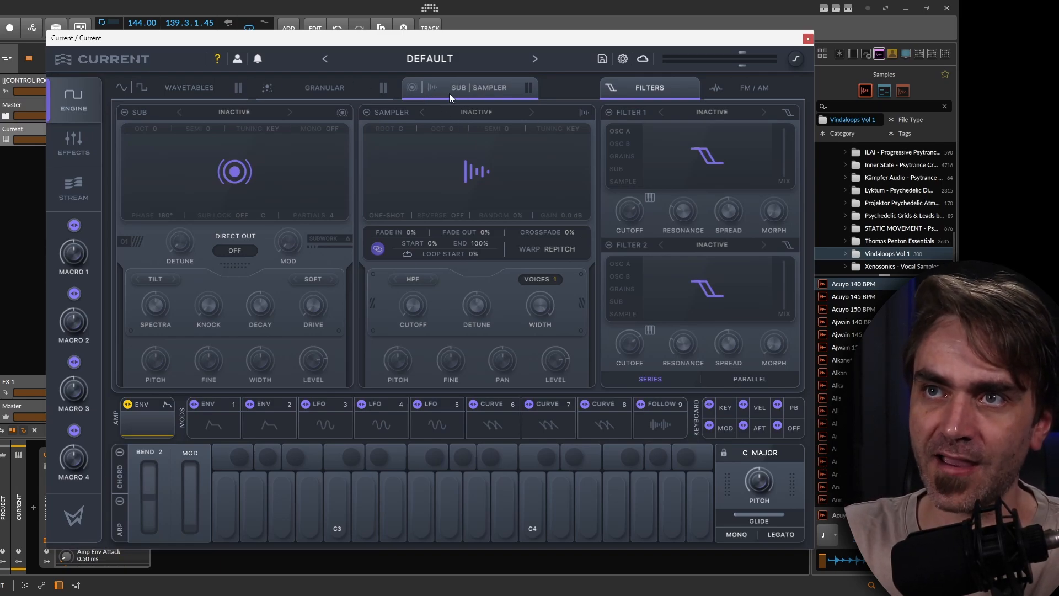
click(433, 87)
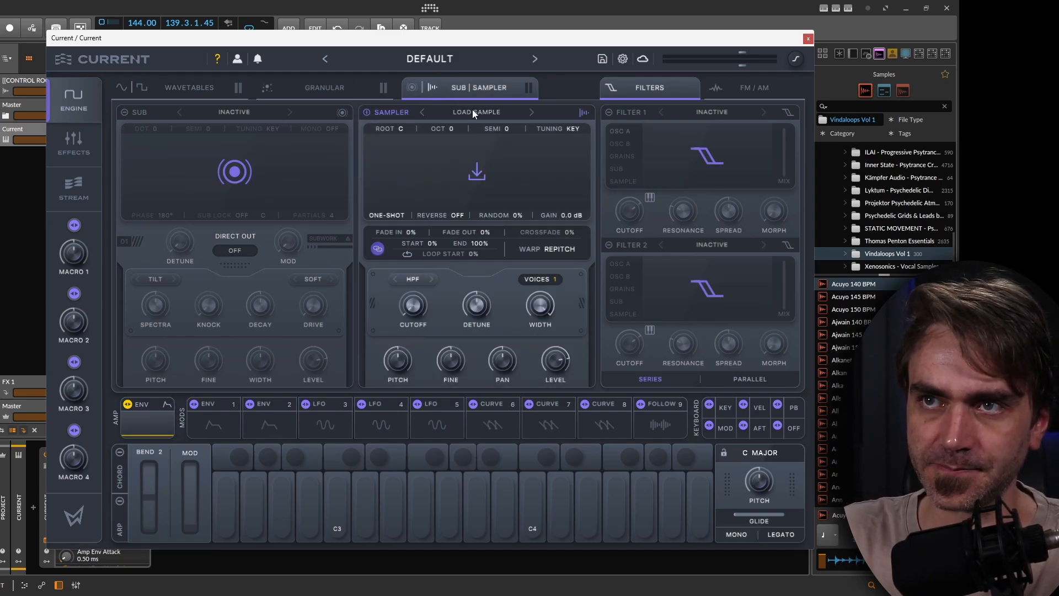
Open the sampler's sample browser and load the Alien Perc sample.
click(472, 110)
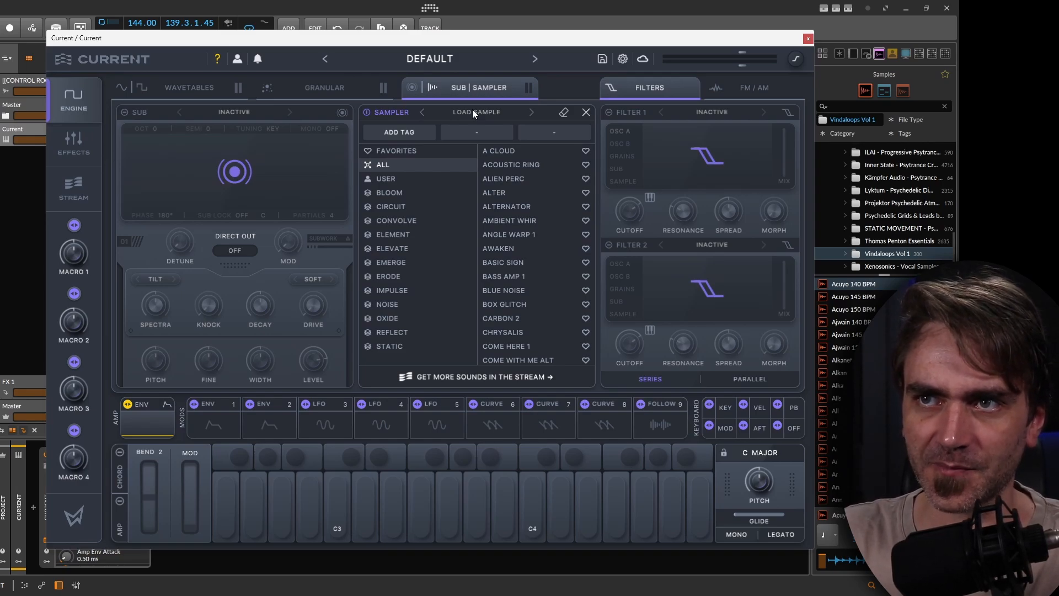
double_click(503, 180)
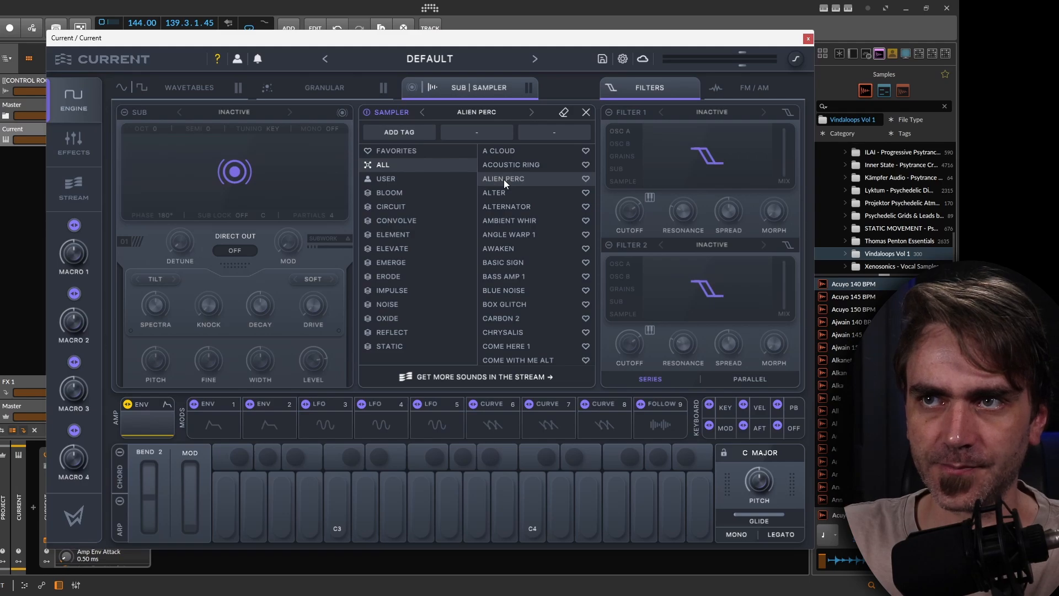
mouse_move(368, 178)
mouse_down()
mouse_move(521, 178)
mouse_move(371, 178)
mouse_up()
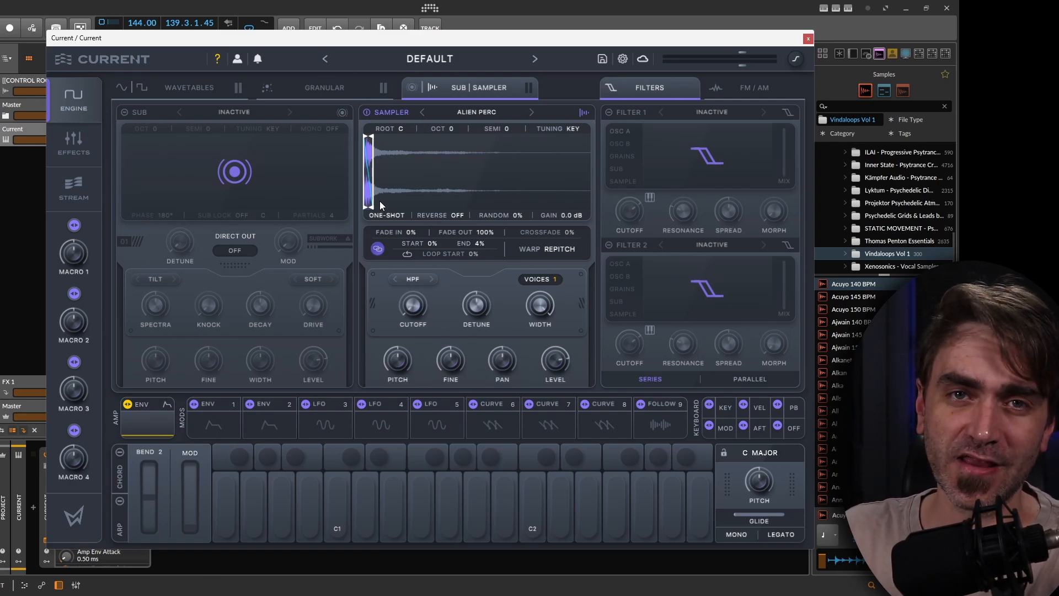
Add a Hybrid Filter effect in the first effects slot and set its filter mode to Comb Pos.
click(76, 141)
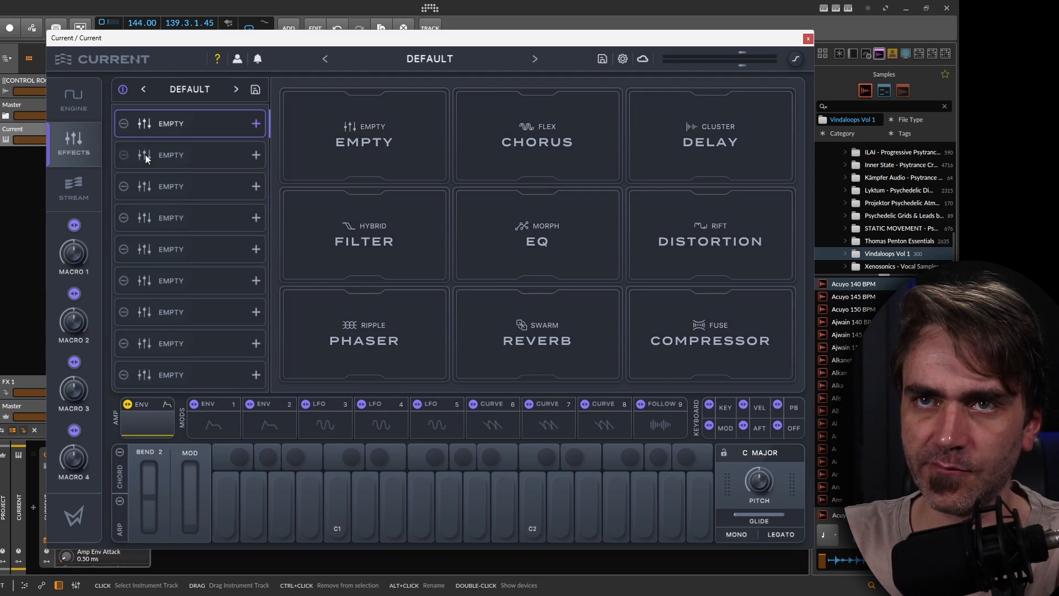
click(391, 239)
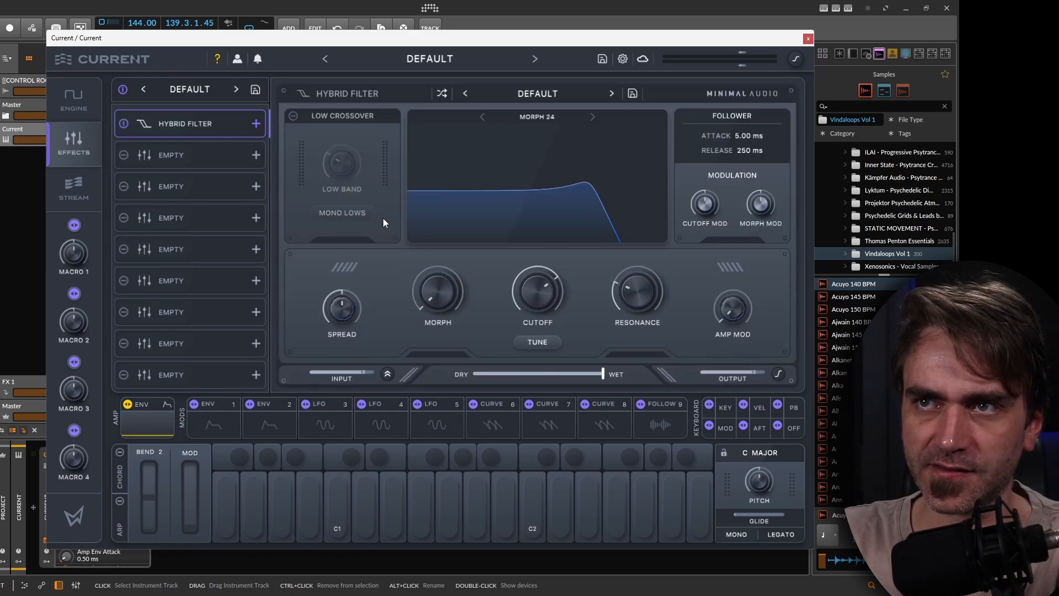
click(541, 118)
mouse_move(573, 202)
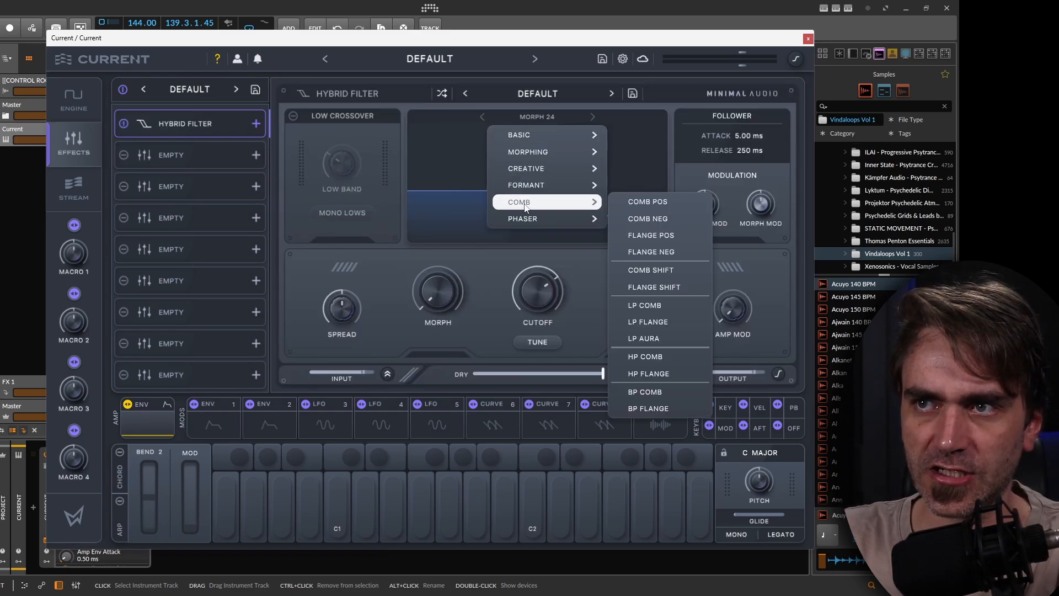
click(654, 204)
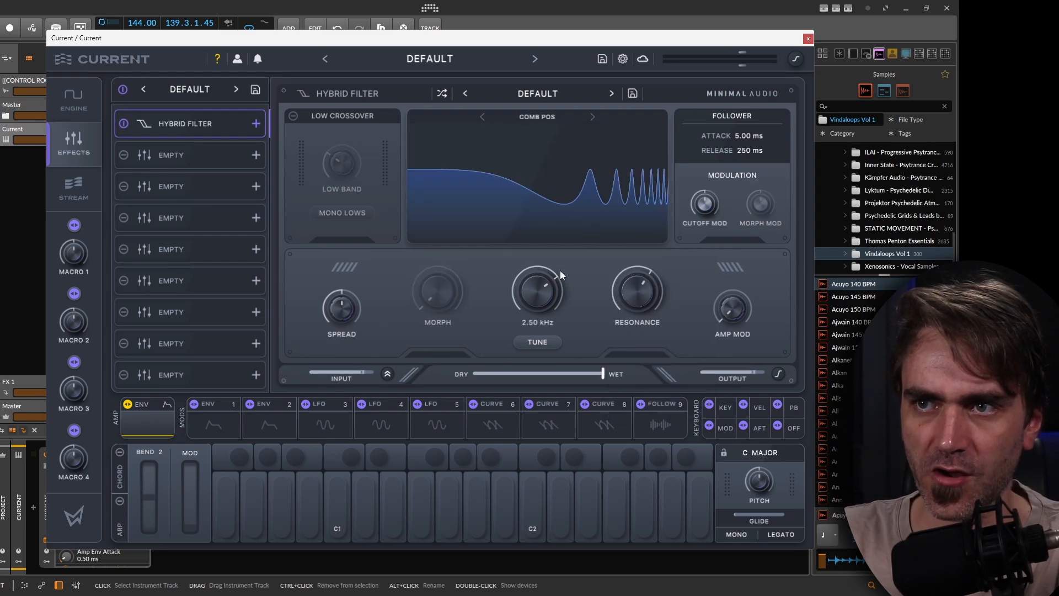
Enable the filter's Tune mode and sweep the cutoff knob up and down.
click(545, 343)
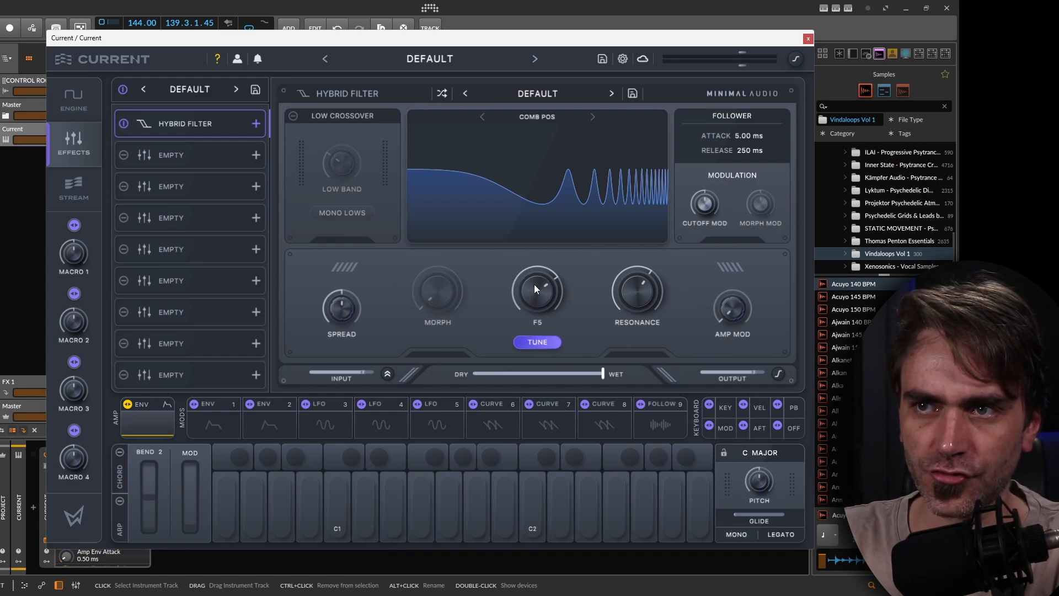
click(539, 343)
drag(537, 283, 528, 322)
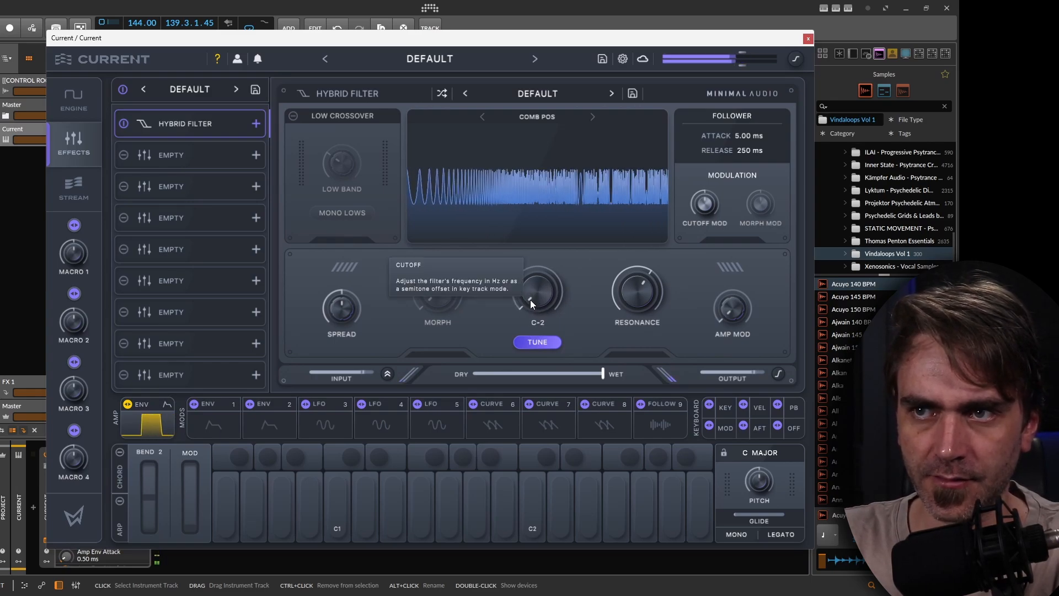
drag(536, 296, 547, 248)
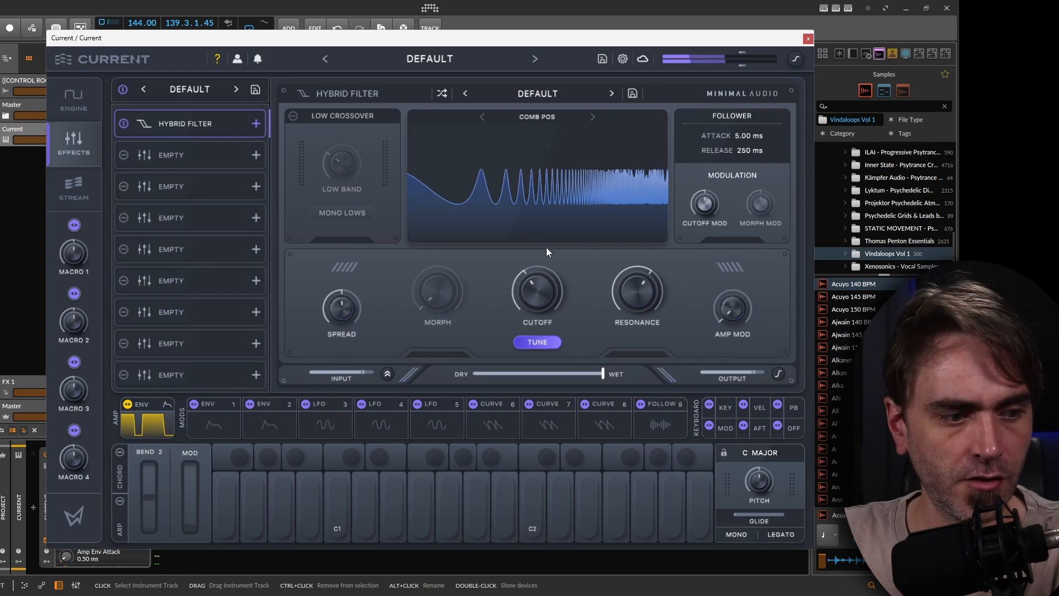
Adjust the filter's resonance and cutoff, settling the cutoff at about G#1.
mouse_move(541, 291)
mouse_down()
mouse_move(537, 313)
mouse_move(544, 299)
mouse_move(531, 283)
mouse_up()
drag(635, 292, 636, 269)
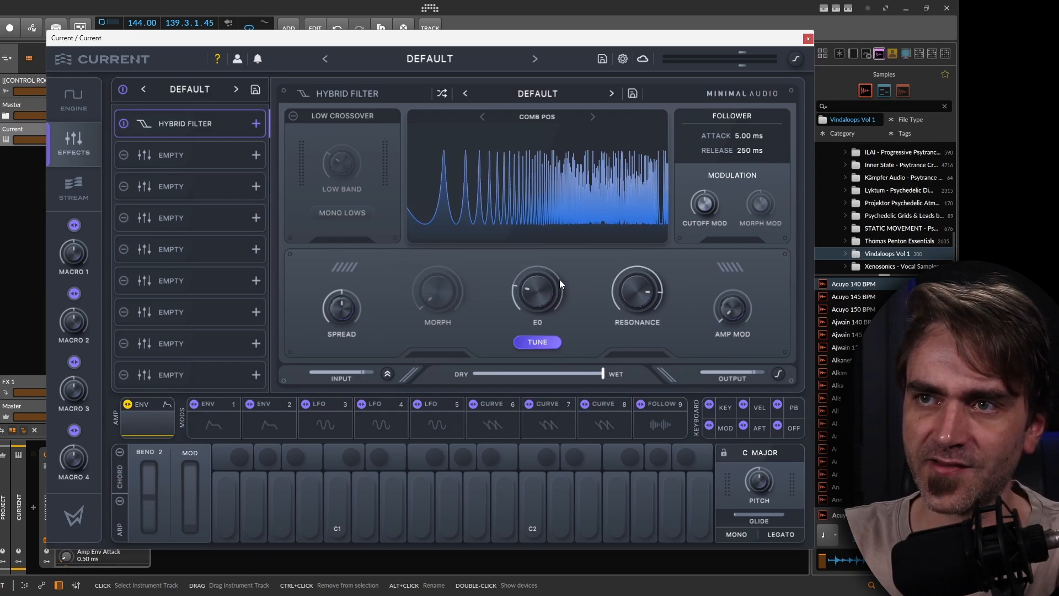
drag(560, 279, 544, 287)
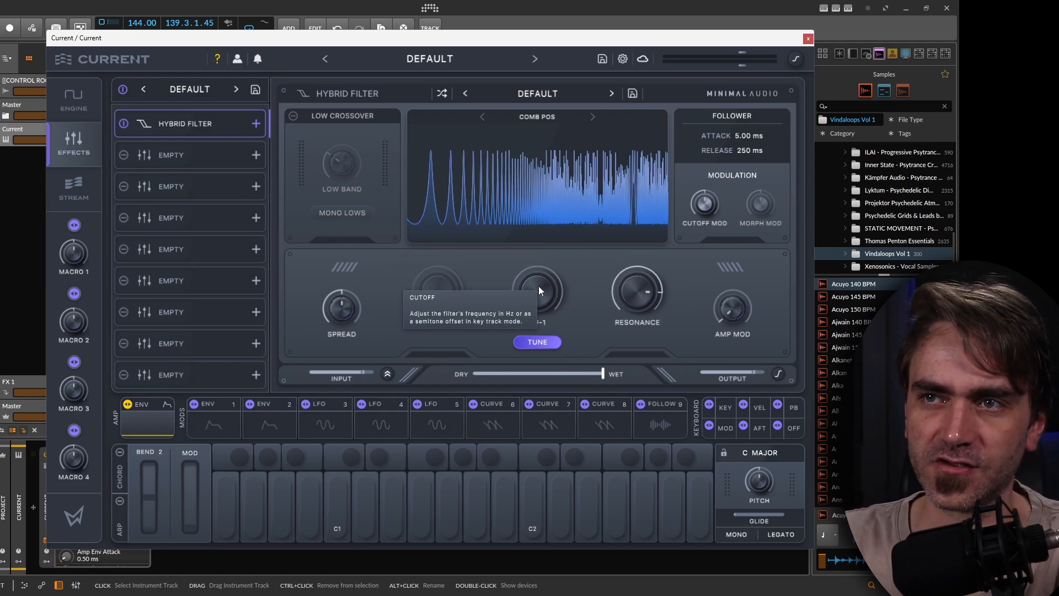
drag(545, 275, 541, 277)
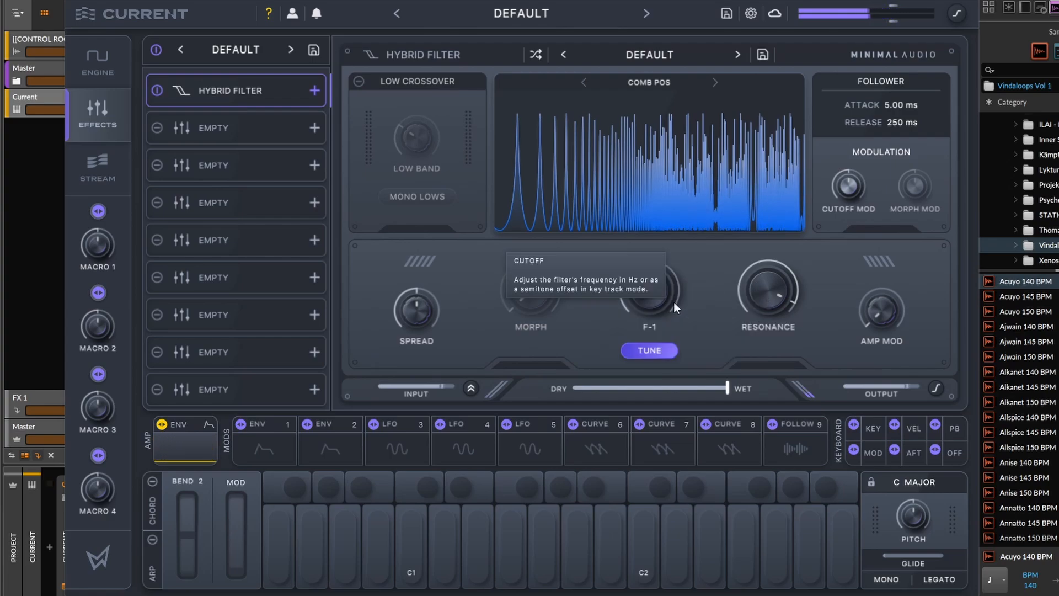
drag(675, 299, 657, 277)
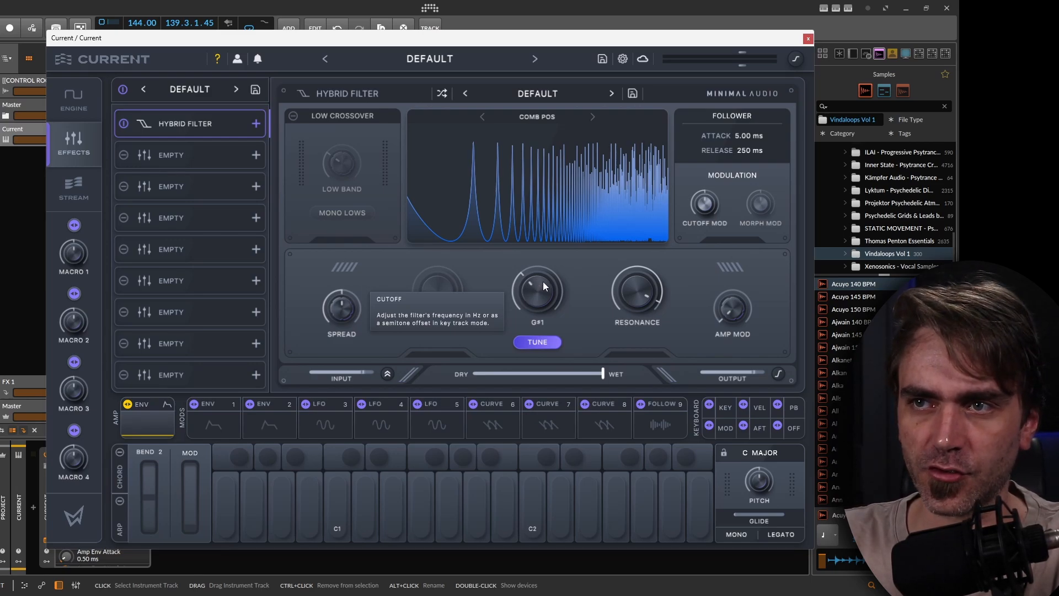
Reset the cutoff, assign Key tracking as a modulation source to it and set the modulation depth.
double_click(537, 288)
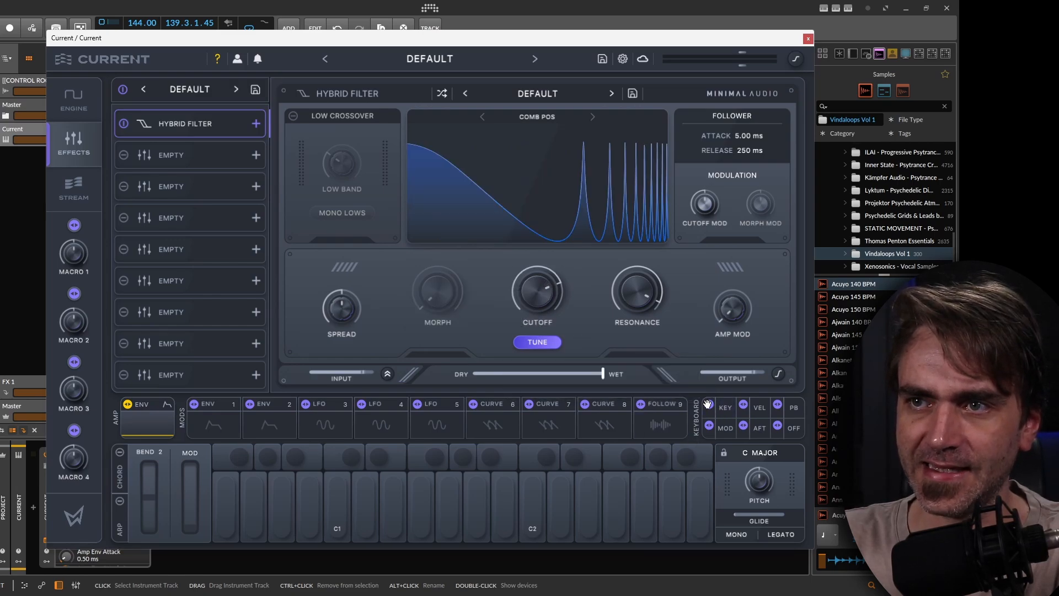
drag(567, 316, 505, 273)
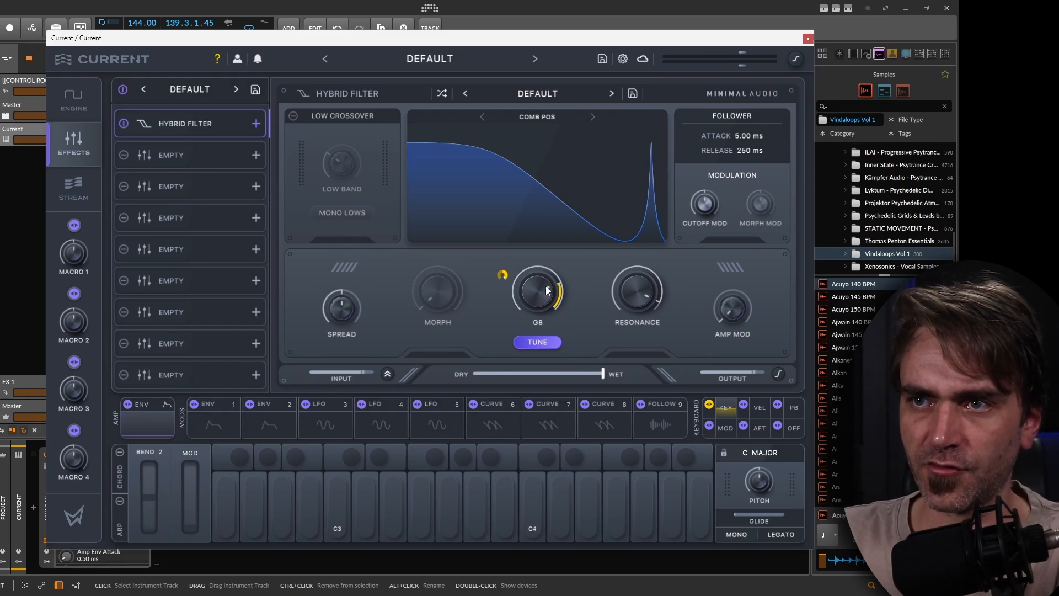
drag(548, 291, 515, 396)
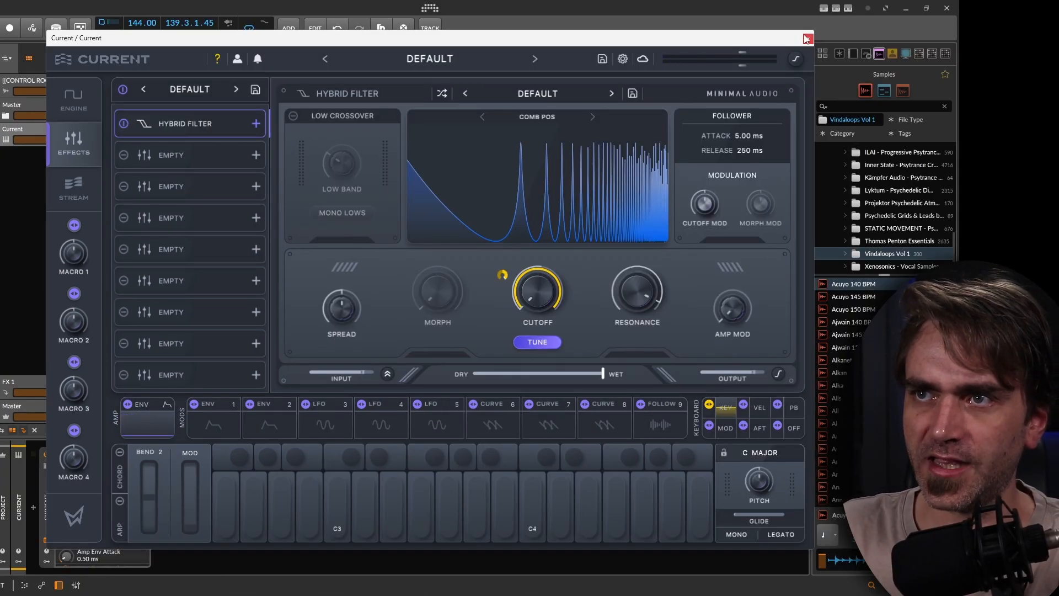
Set the filter's dry/wet mix fully dry.
click(807, 39)
click(158, 507)
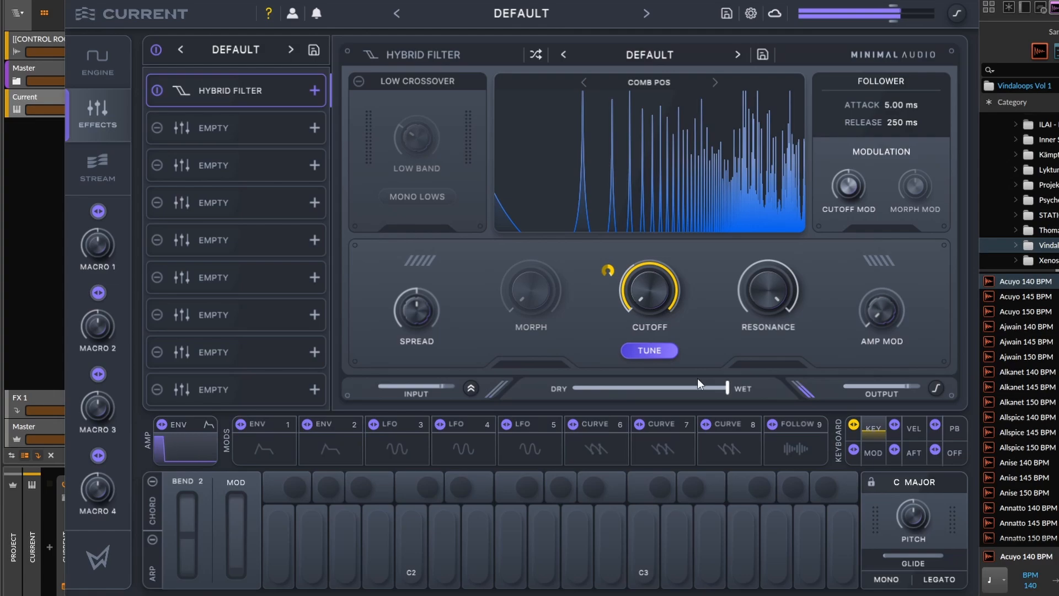
drag(707, 389, 574, 388)
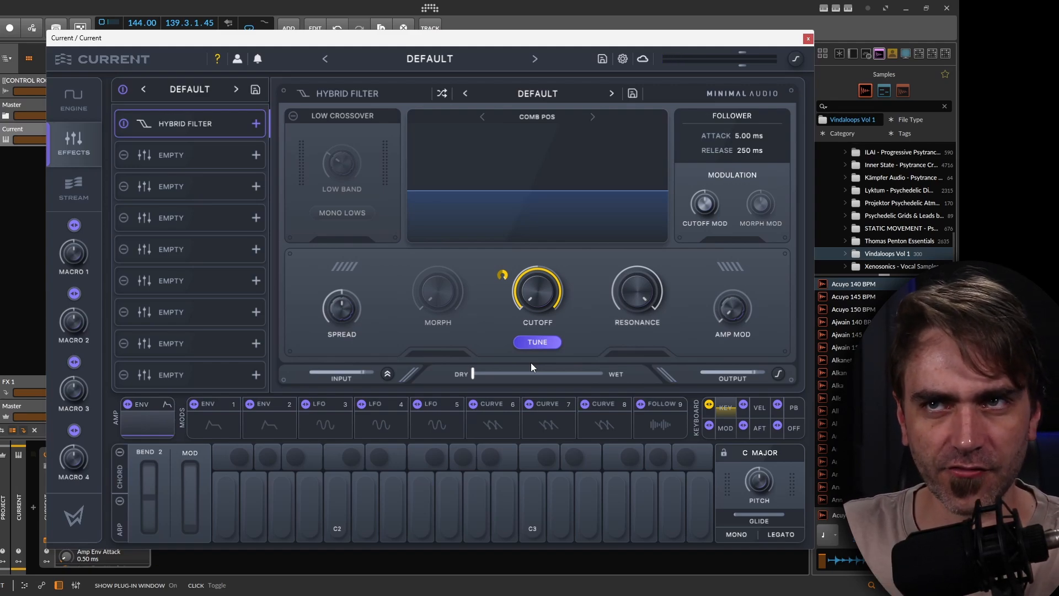
Switch the sampler's tuning mode from Key to Fixed on the engine page.
click(88, 104)
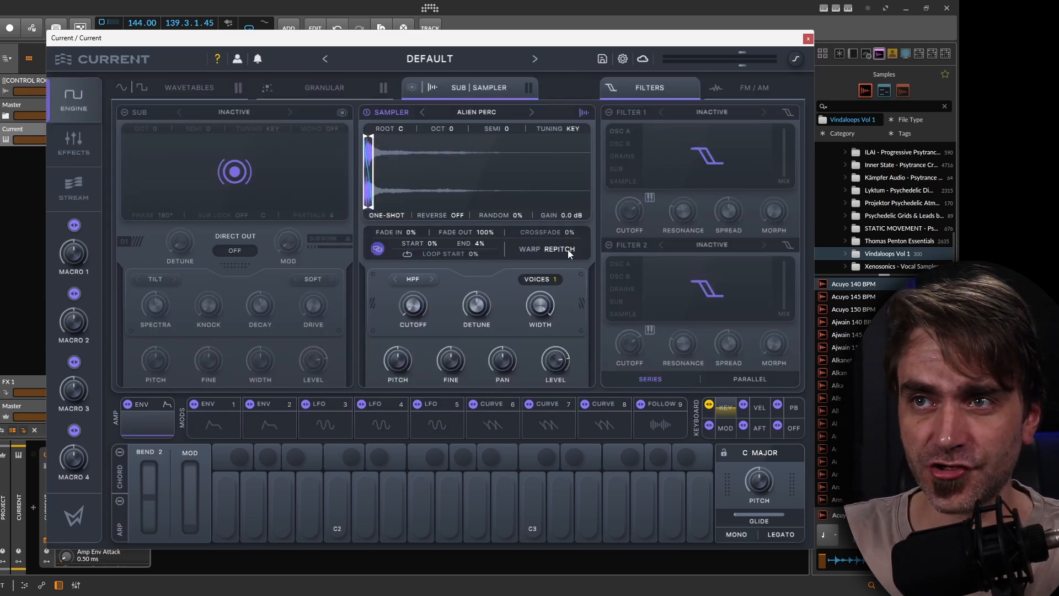
click(570, 127)
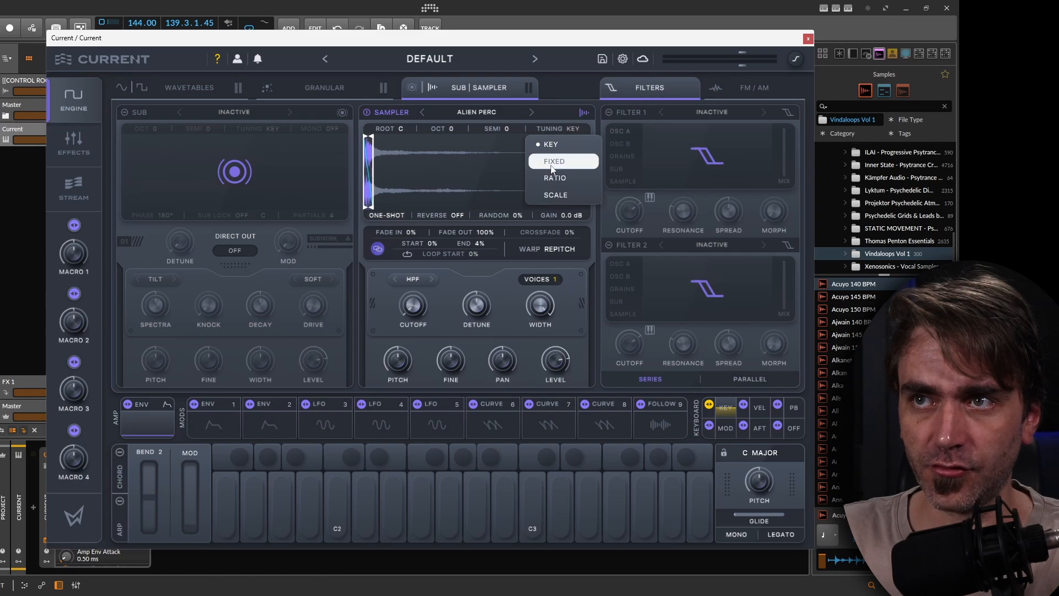
click(552, 158)
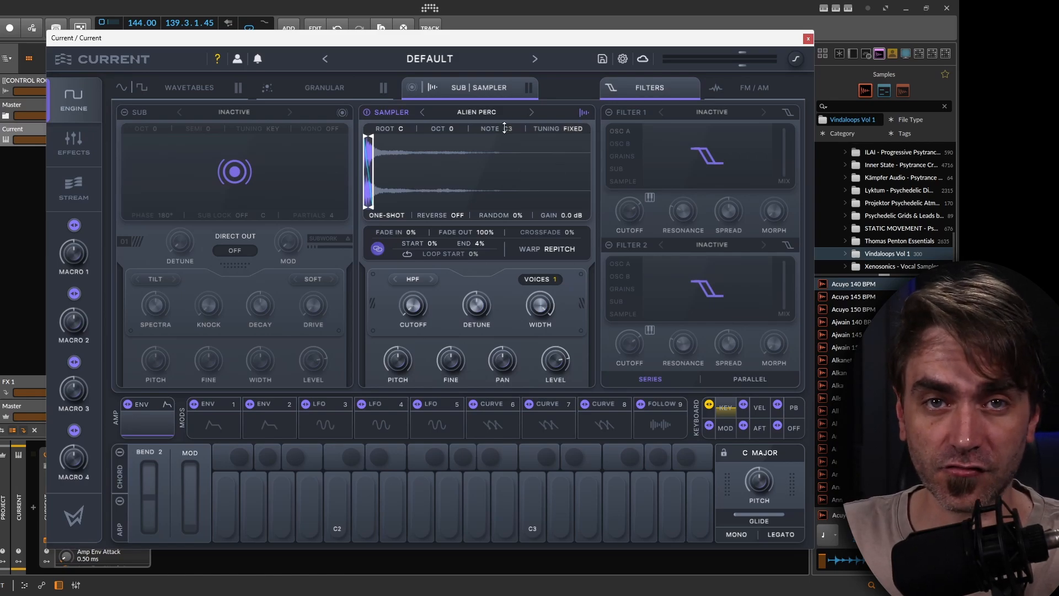
mouse_move(504, 128)
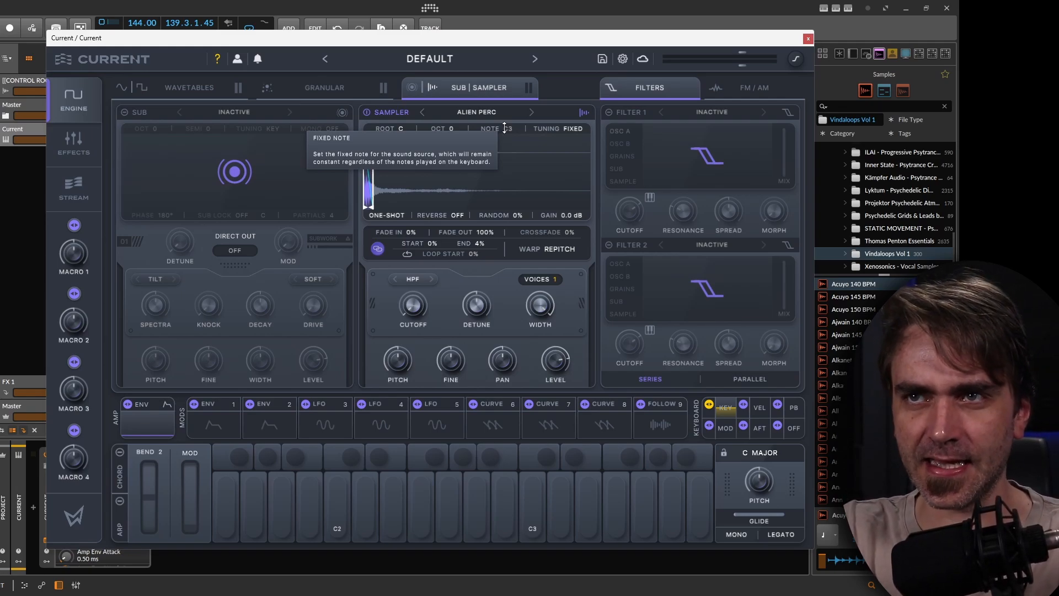
Return to the effects and sweep the filter's dry/wet mix, ending at 100% wet.
click(66, 149)
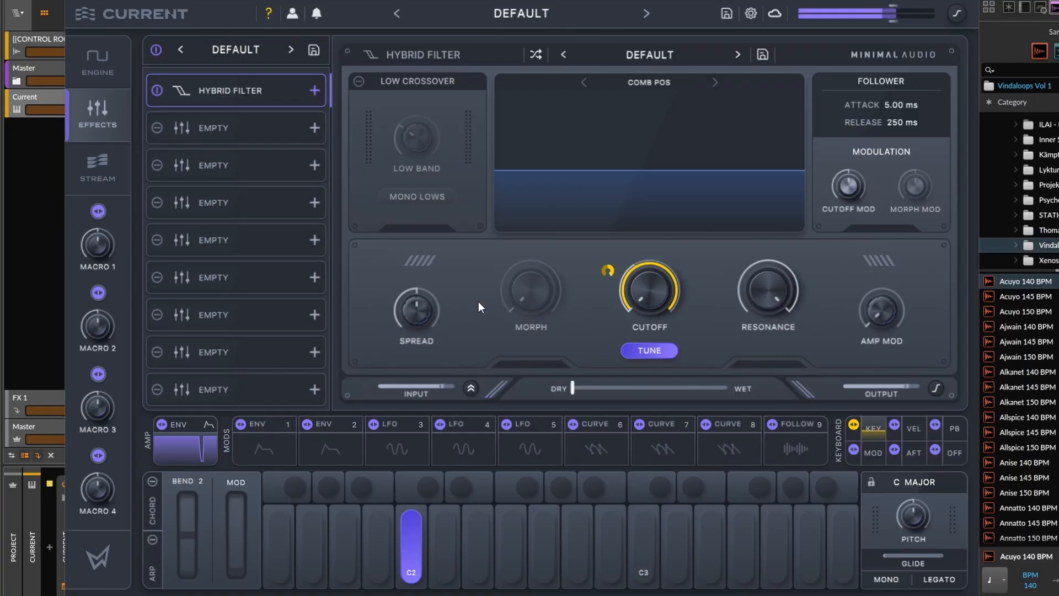
drag(572, 388, 767, 372)
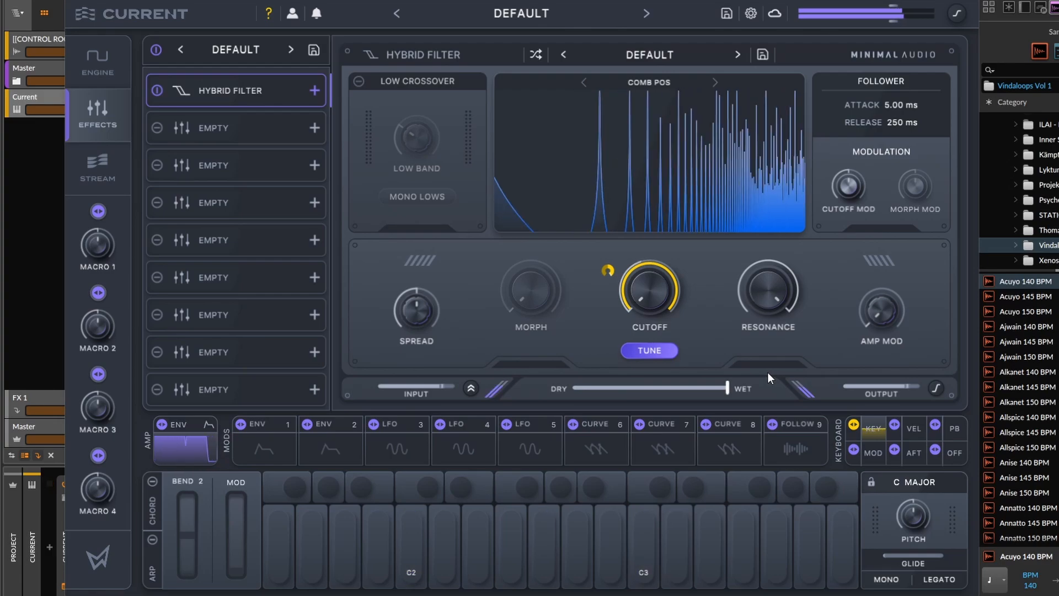
drag(728, 387, 660, 389)
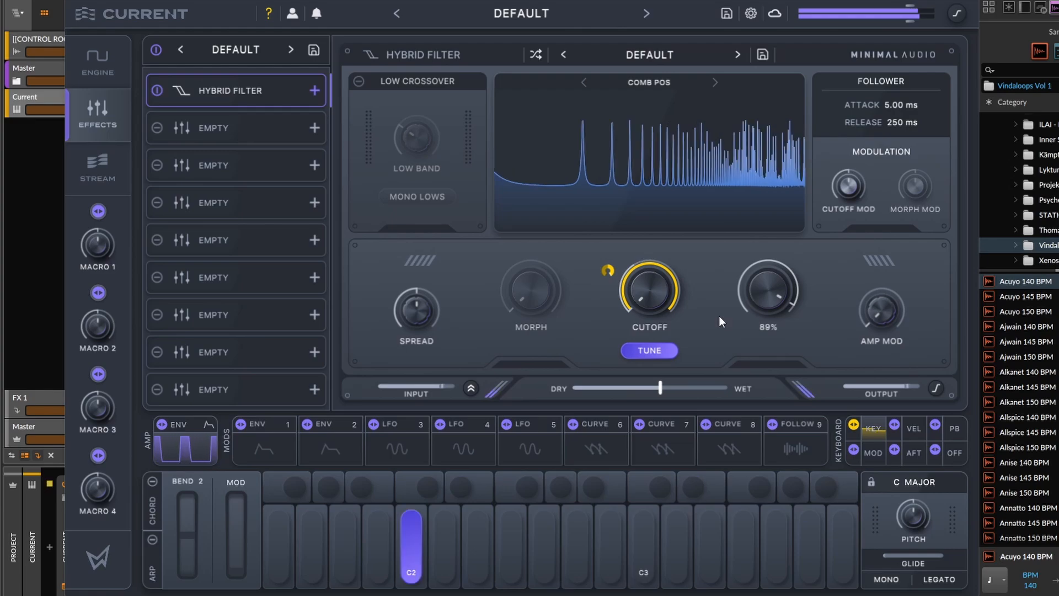
drag(651, 382, 778, 386)
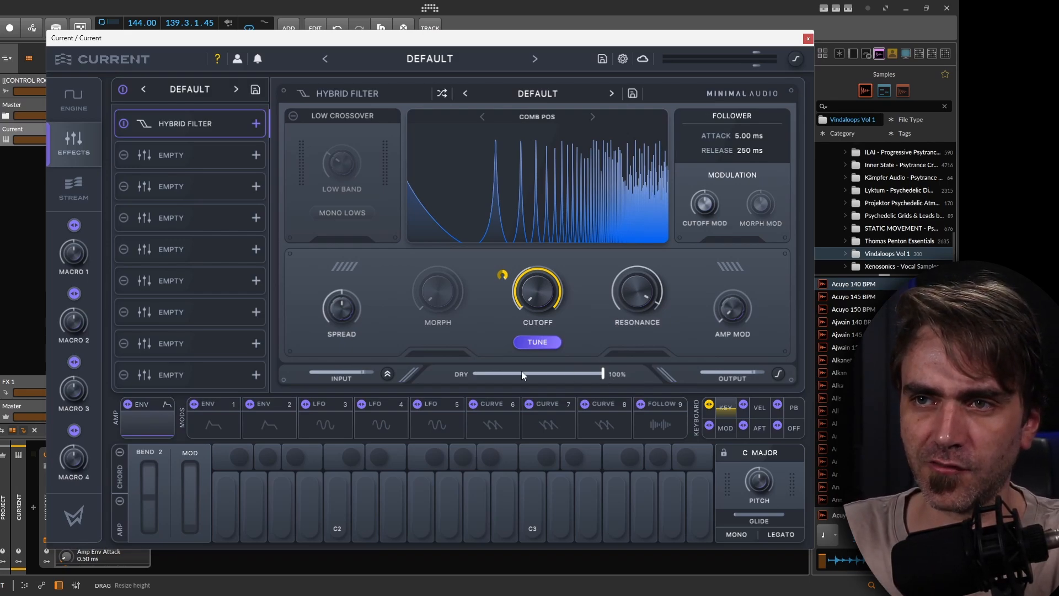
Lower the filter's resonance to 32% and set the dry/wet mix to about halfway.
drag(605, 379, 570, 375)
mouse_move(630, 318)
mouse_down()
mouse_move(629, 339)
mouse_move(637, 326)
mouse_up()
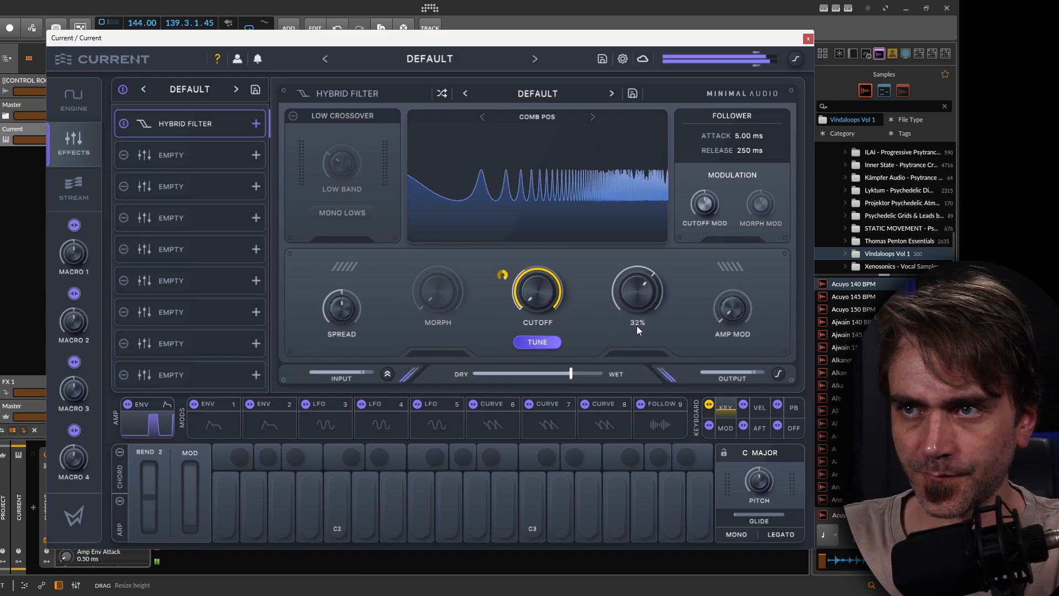
drag(571, 374, 547, 376)
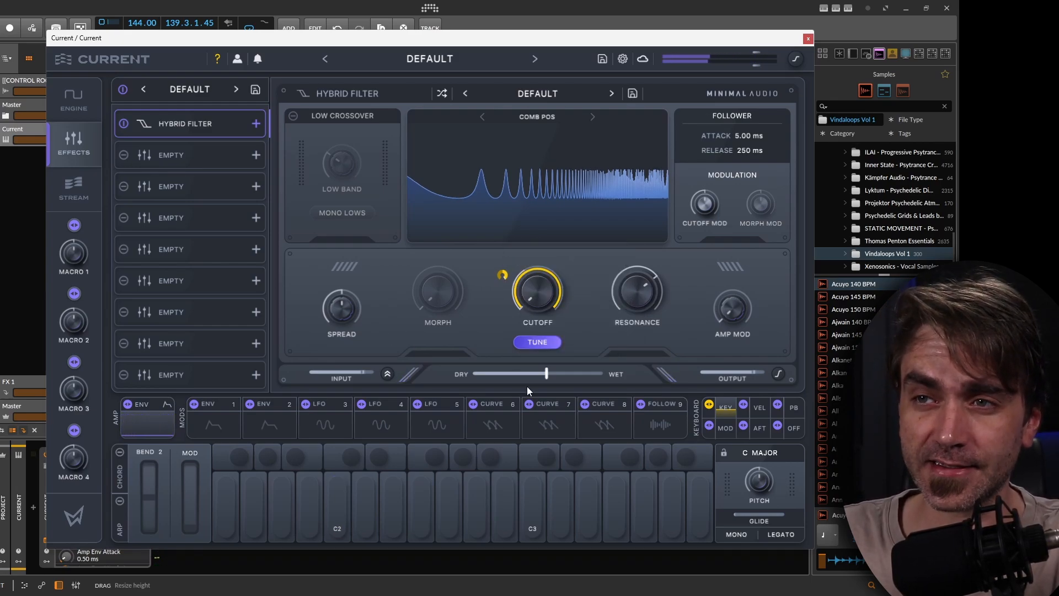
Set the Hybrid Filter's dry/wet mix fully wet and raise the resonance to 81%.
mouse_move(547, 376)
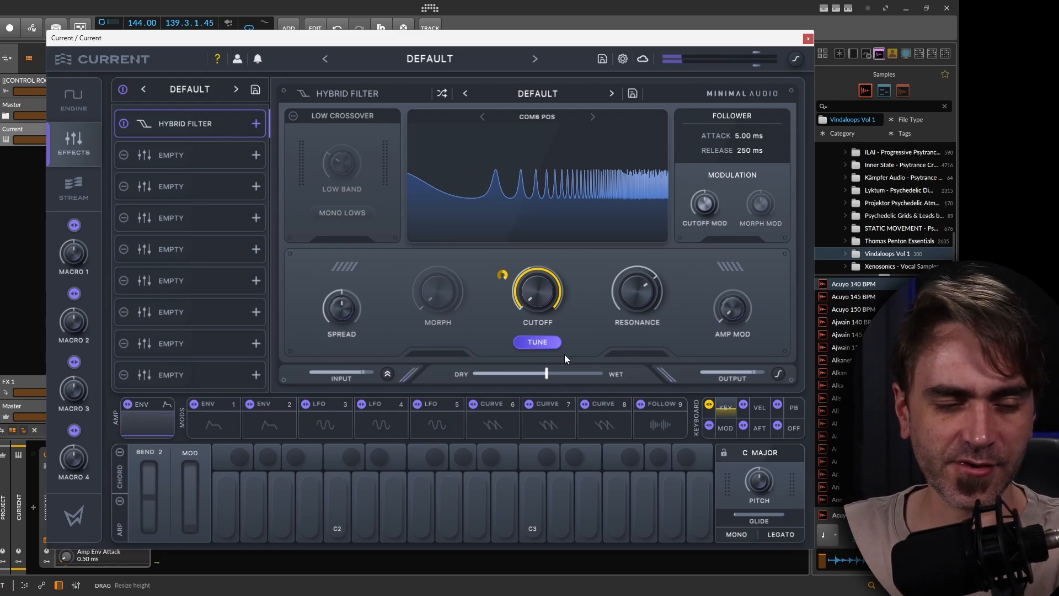
drag(546, 375, 610, 373)
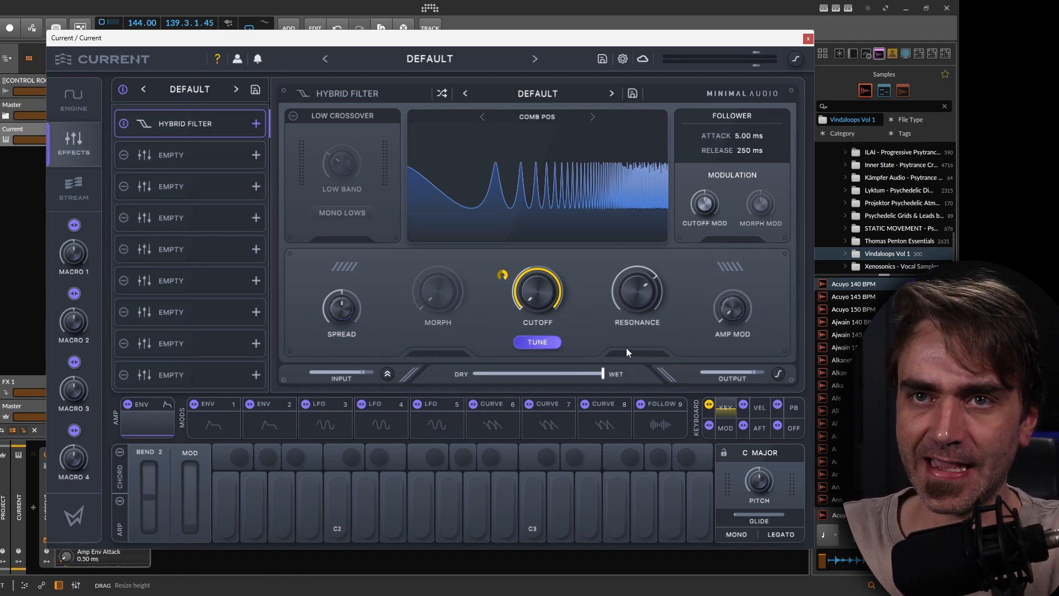
drag(608, 289, 625, 276)
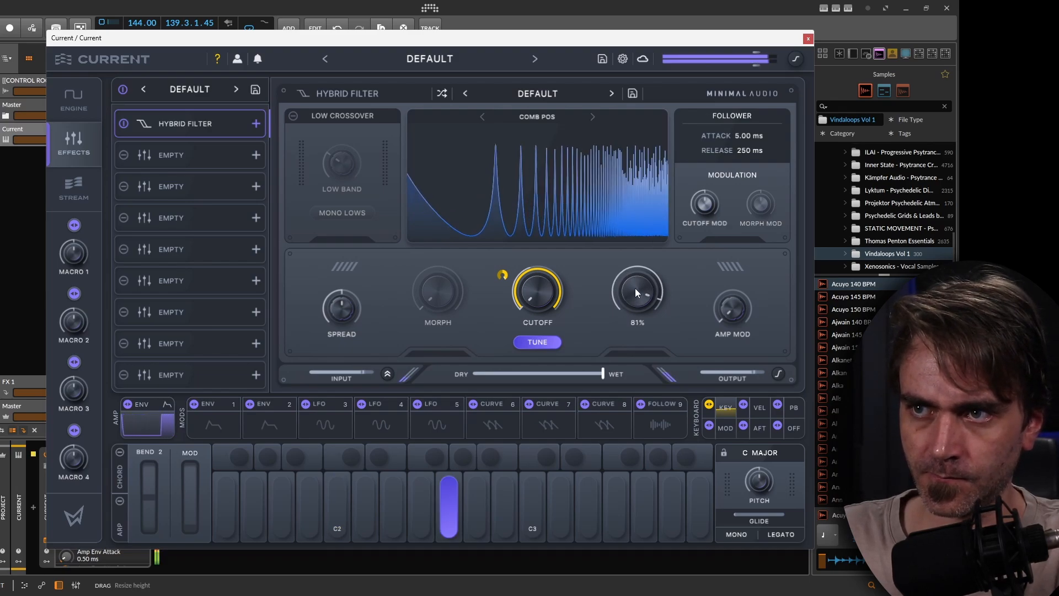
Set the filter's spread to 3% and pull the dry/wet mix back to about halfway.
mouse_move(339, 299)
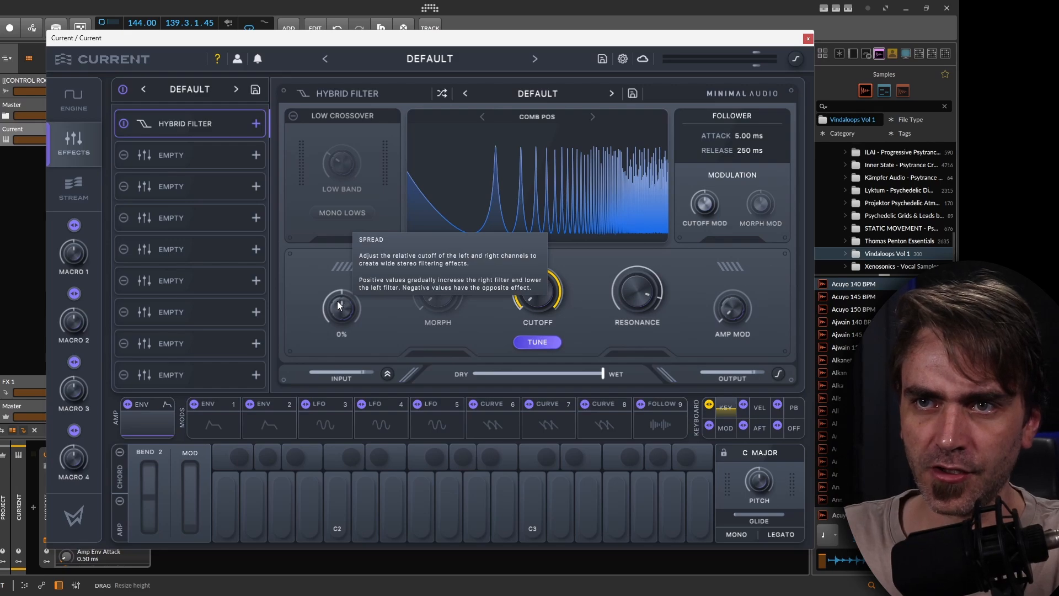
drag(337, 300, 341, 299)
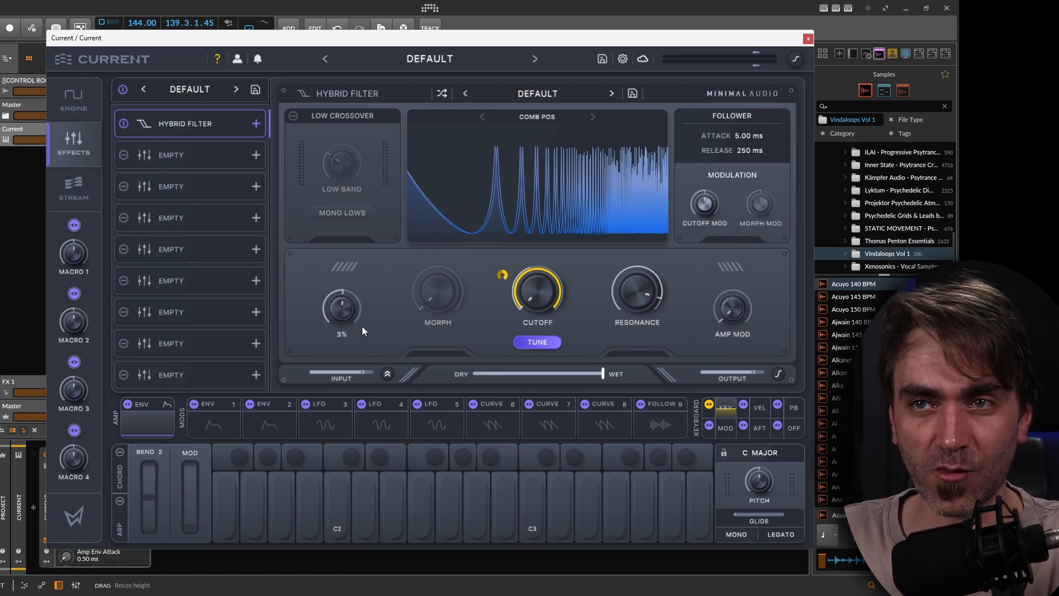
mouse_move(339, 313)
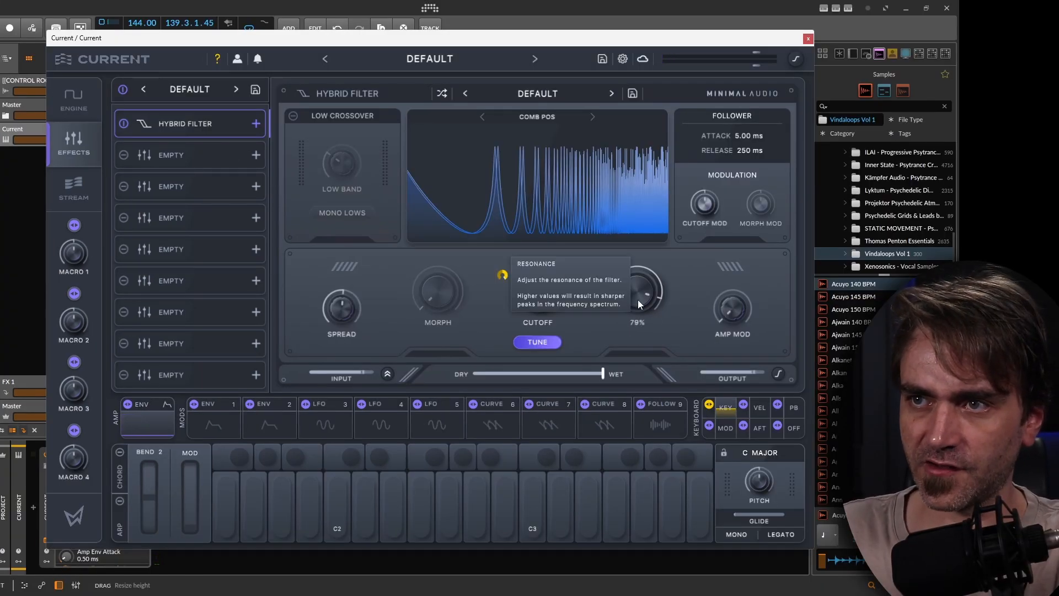
drag(594, 370, 527, 380)
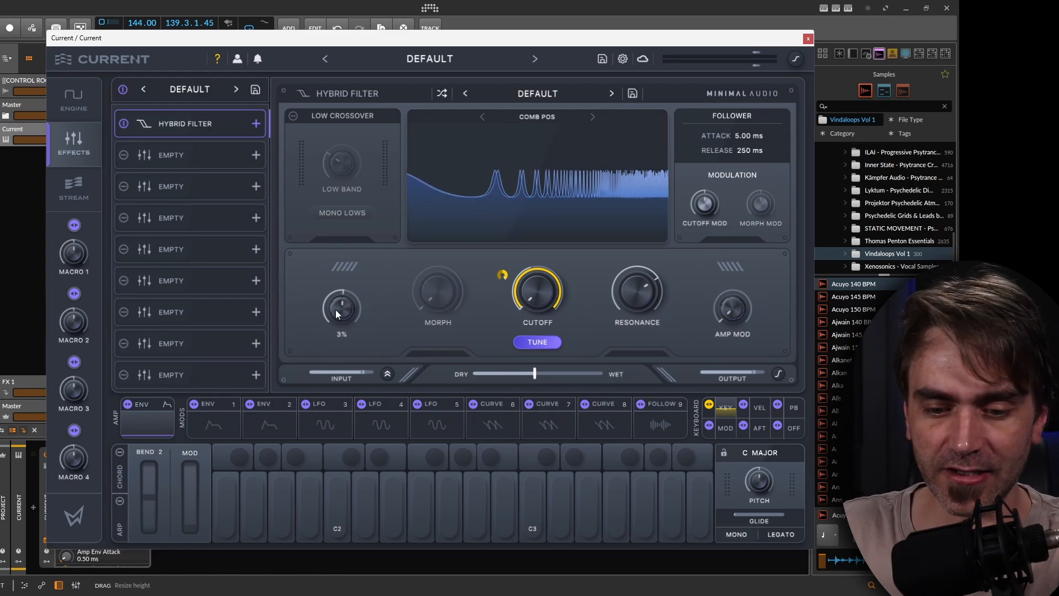
Lower the filter's resonance to -20% and set the dry/wet mix fully wet.
mouse_move(337, 309)
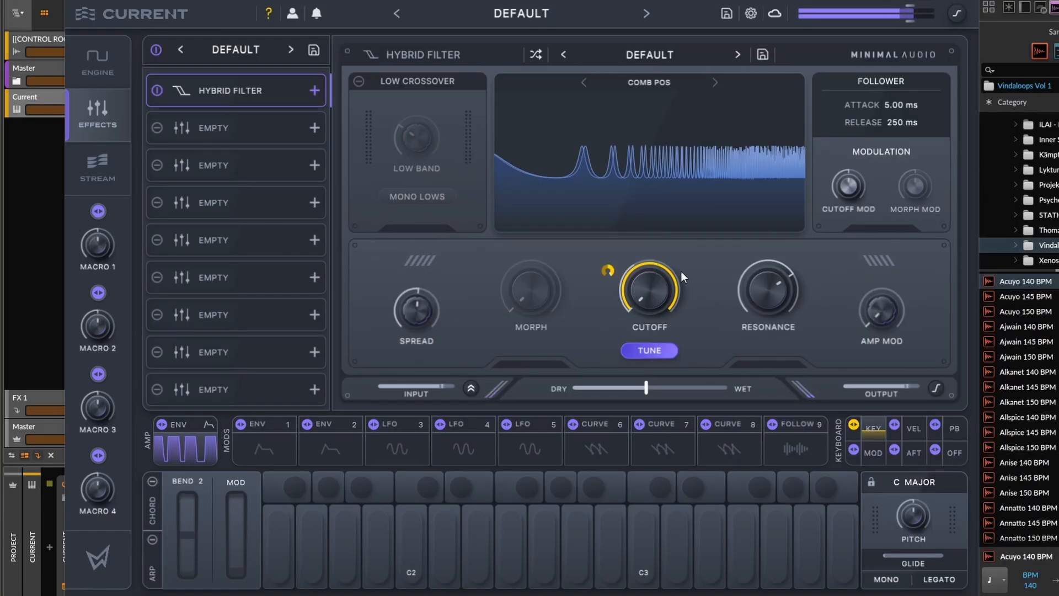
mouse_move(700, 293)
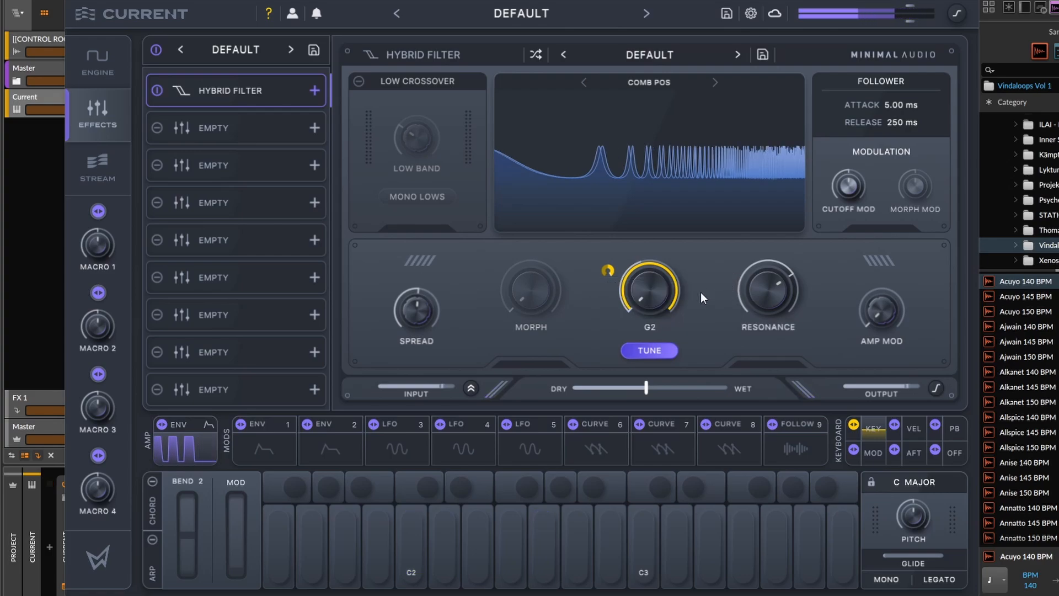
drag(766, 309, 749, 357)
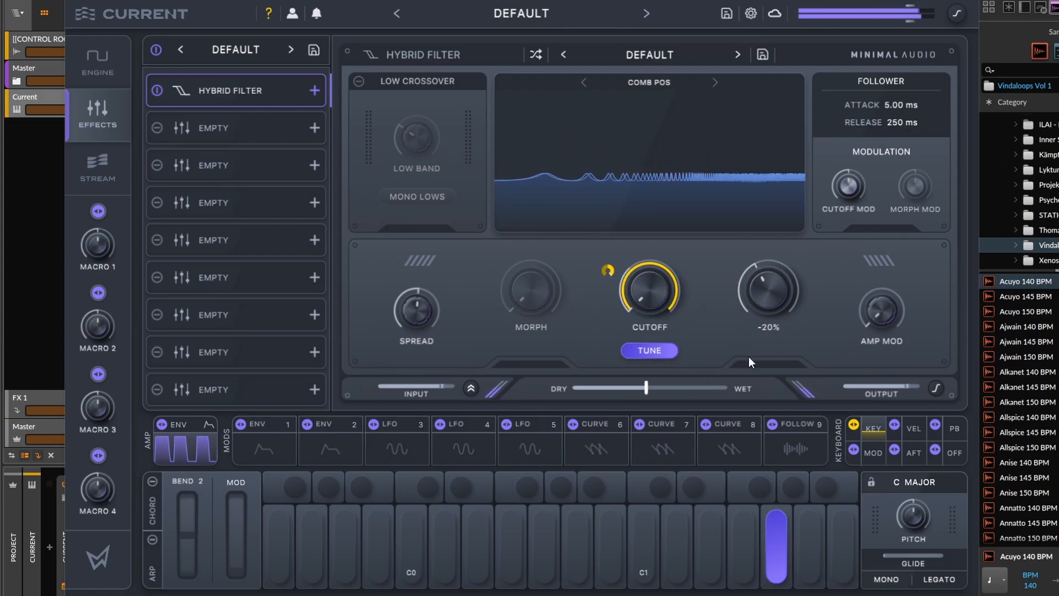
drag(625, 389, 744, 389)
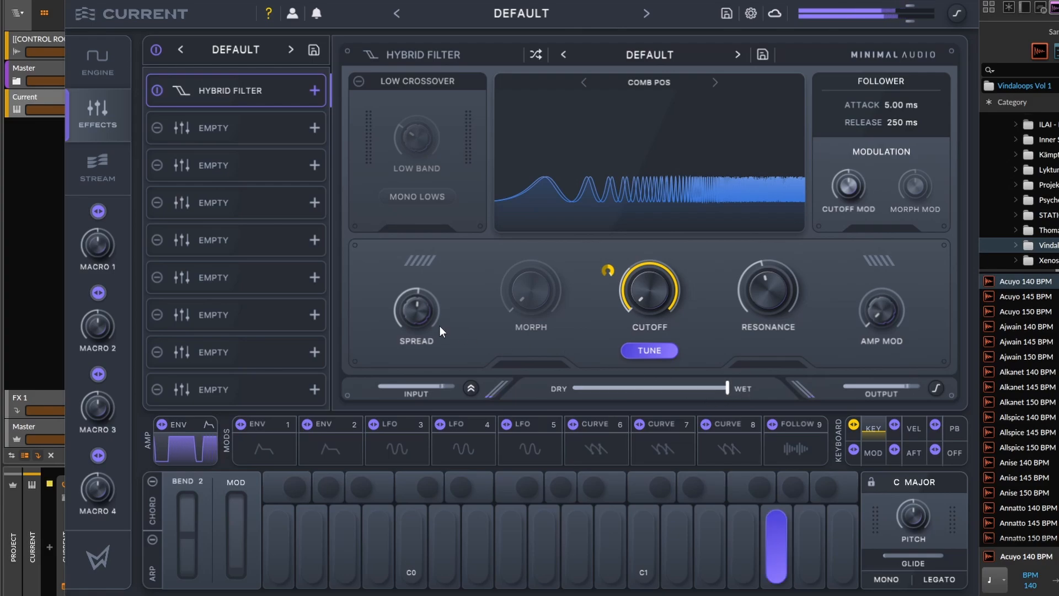
Raise the filter's resonance to about 74% and reset the spread knob.
mouse_move(752, 286)
drag(751, 283, 769, 246)
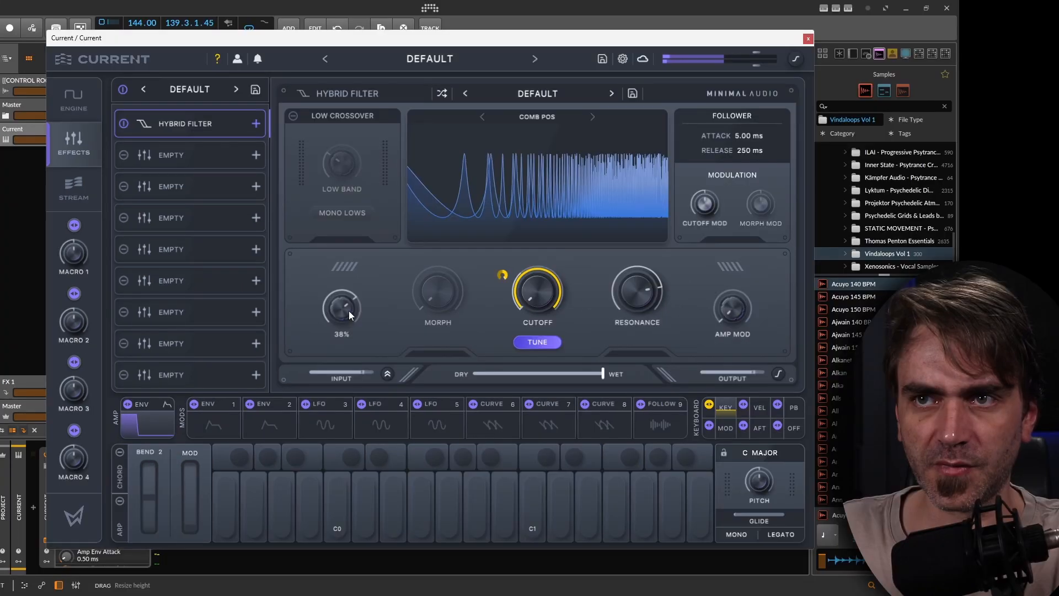
double_click(425, 313)
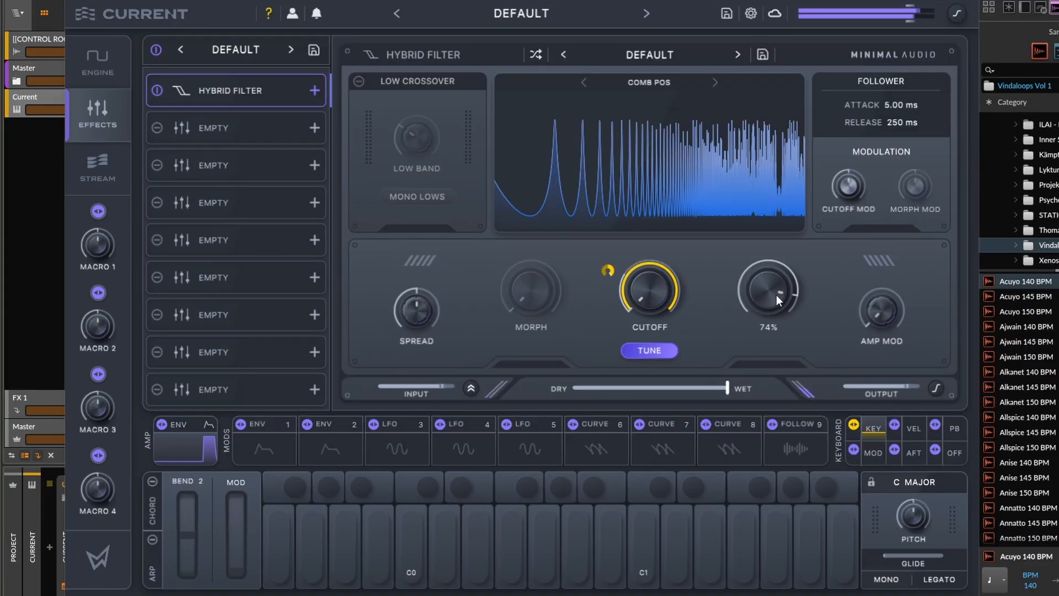
mouse_move(753, 327)
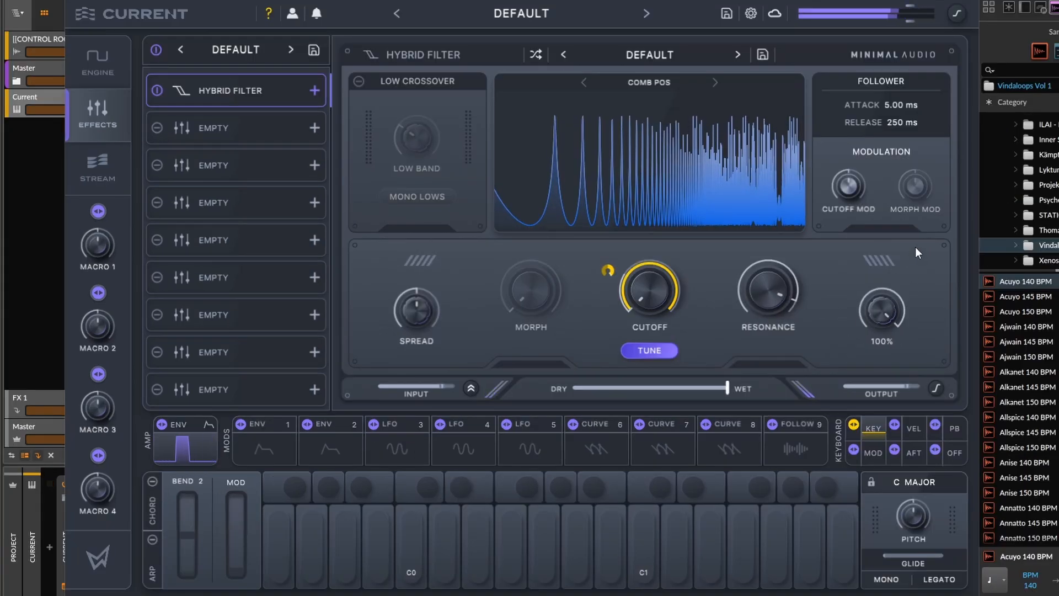
mouse_move(809, 331)
drag(762, 287, 761, 302)
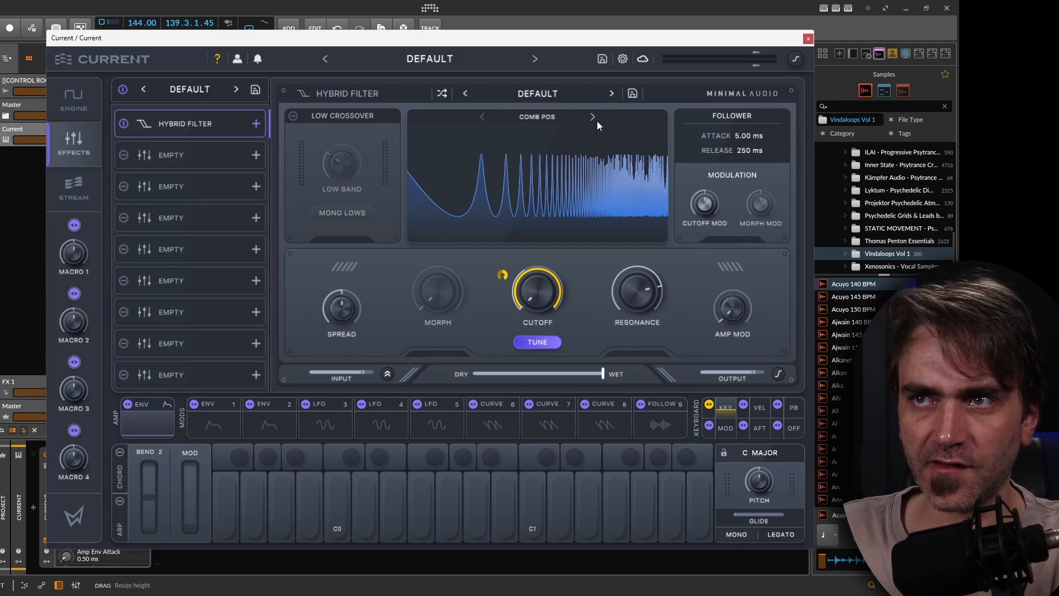
Switch the Hybrid Filter's type from Comb Pos to Comb Neg.
click(593, 117)
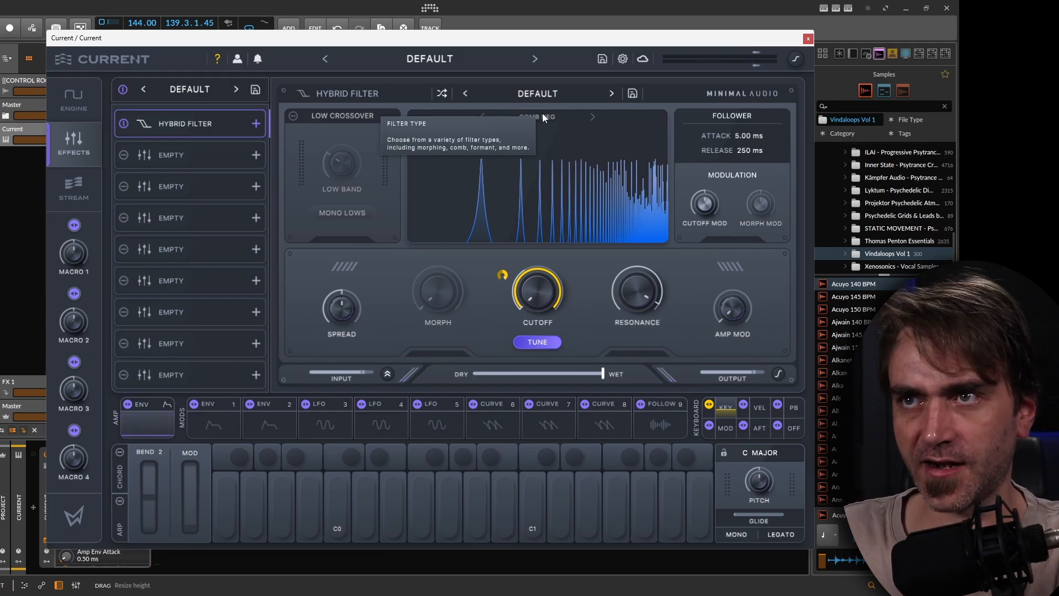
click(484, 116)
click(592, 117)
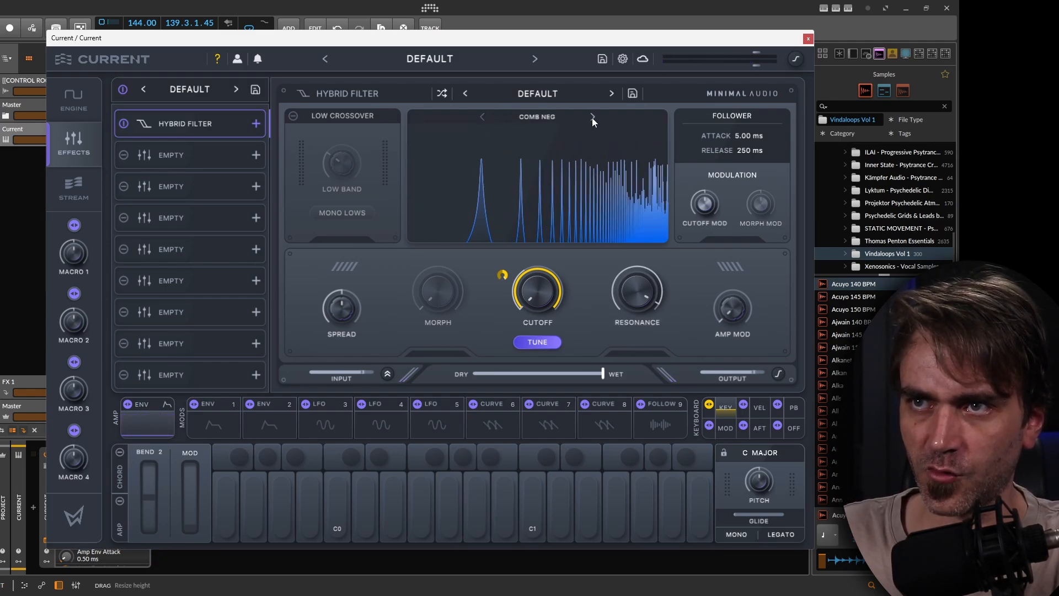
Sweep the filter's resonance down to -100% and back up again.
drag(662, 300, 640, 374)
drag(644, 274, 649, 236)
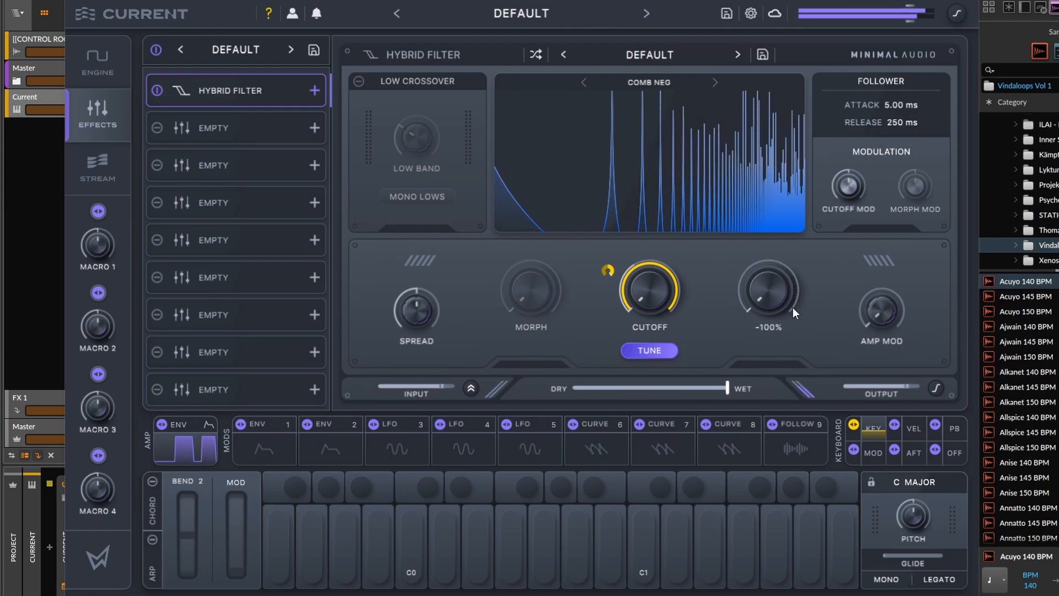
drag(793, 307, 831, 157)
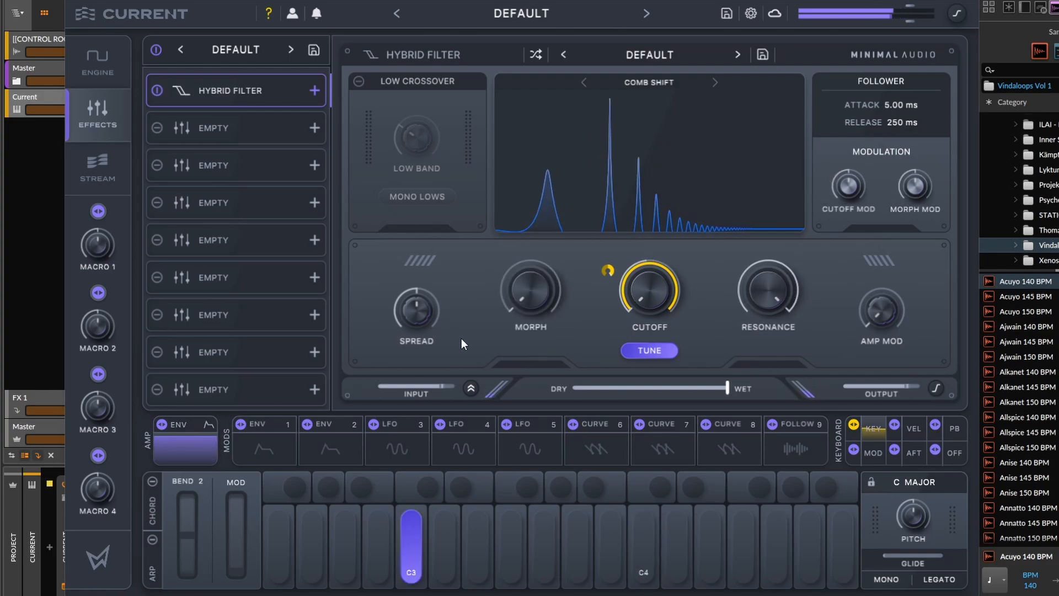
Set the filter's morph to 0% and fine-tune the resonance on the HP Comb filter type.
drag(532, 261, 534, 425)
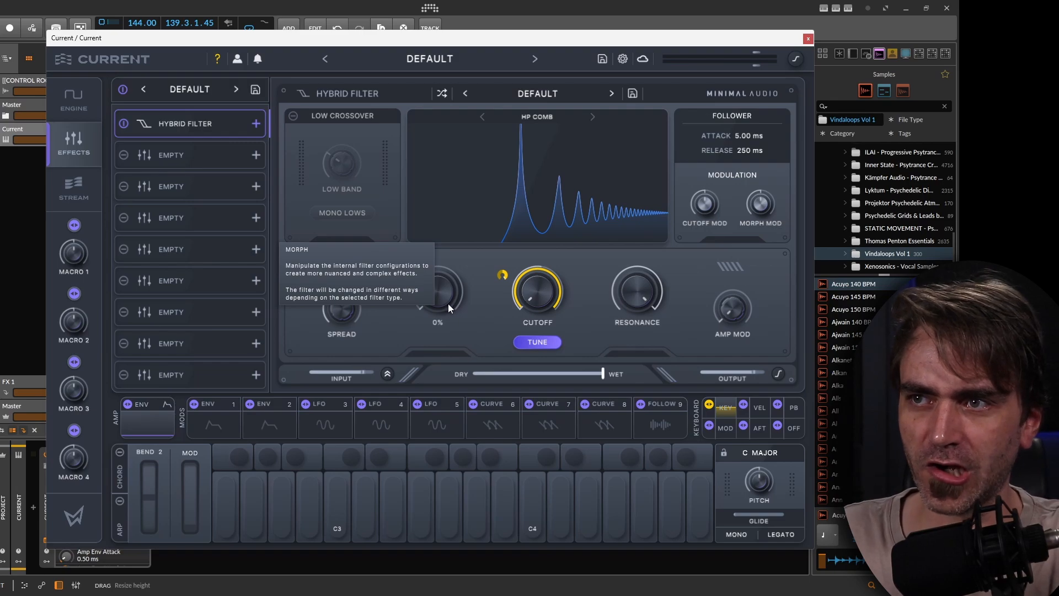
drag(645, 283, 641, 295)
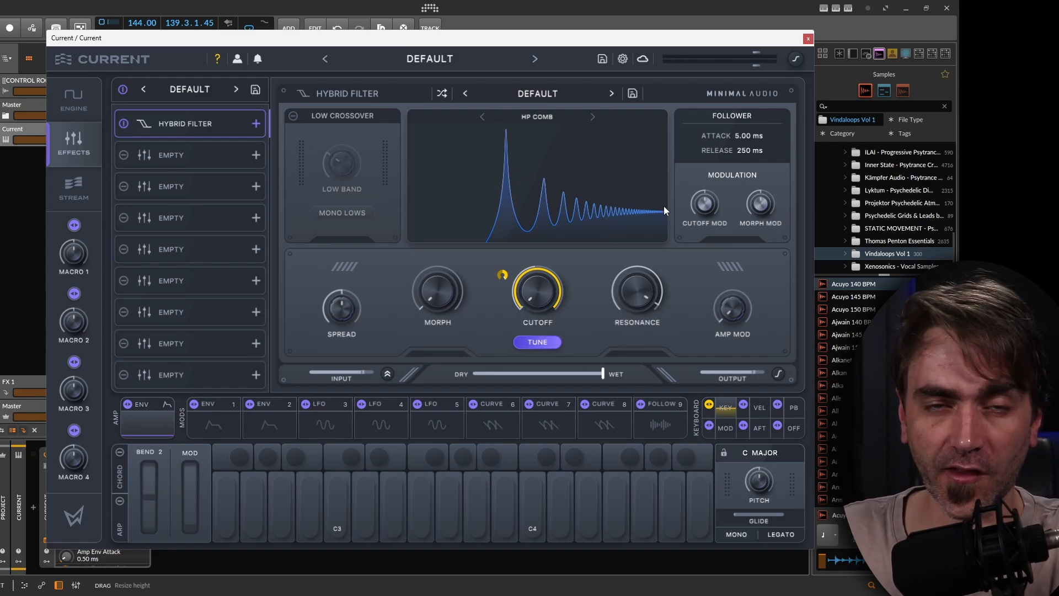
Add a Morph EQ effect to the second effect slot.
click(178, 158)
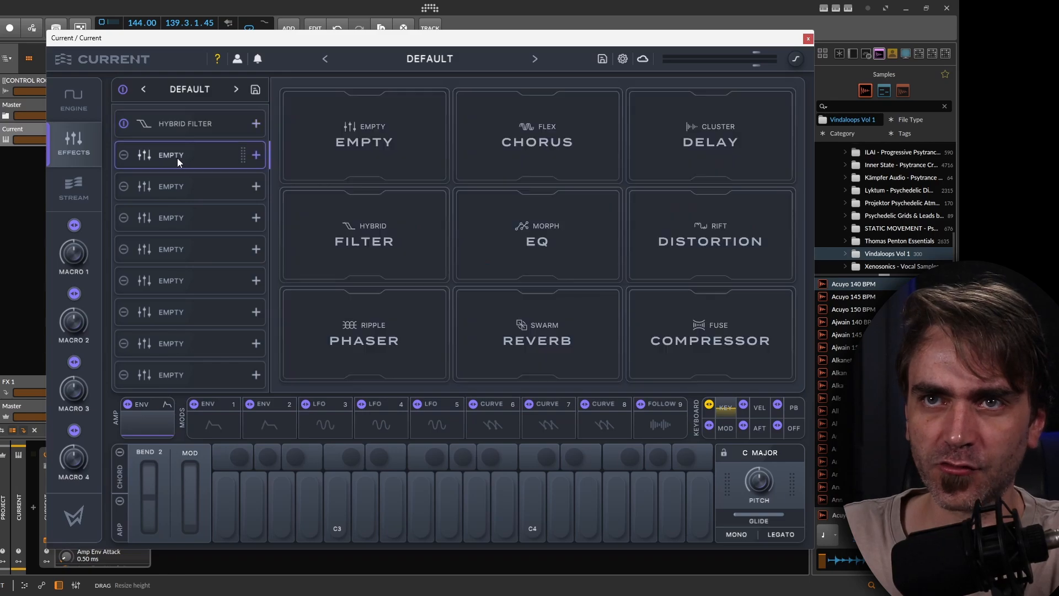
click(577, 246)
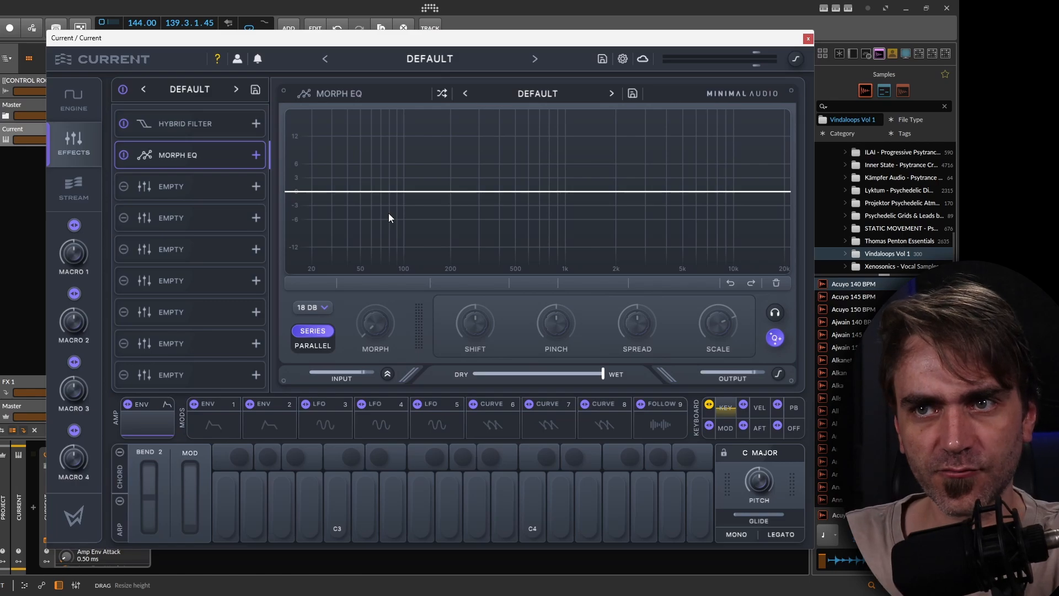
click(202, 131)
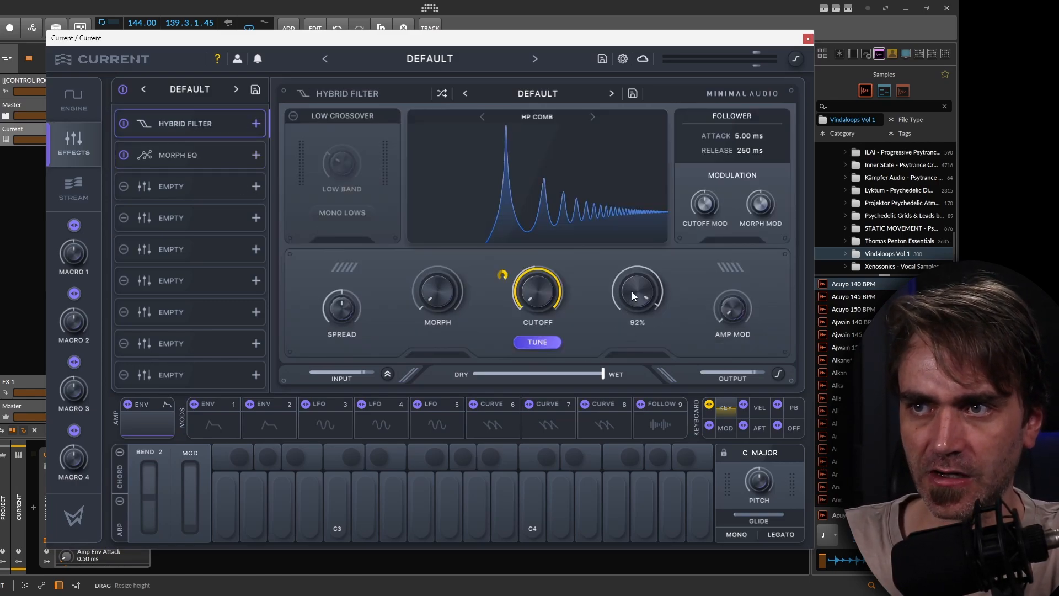
click(188, 153)
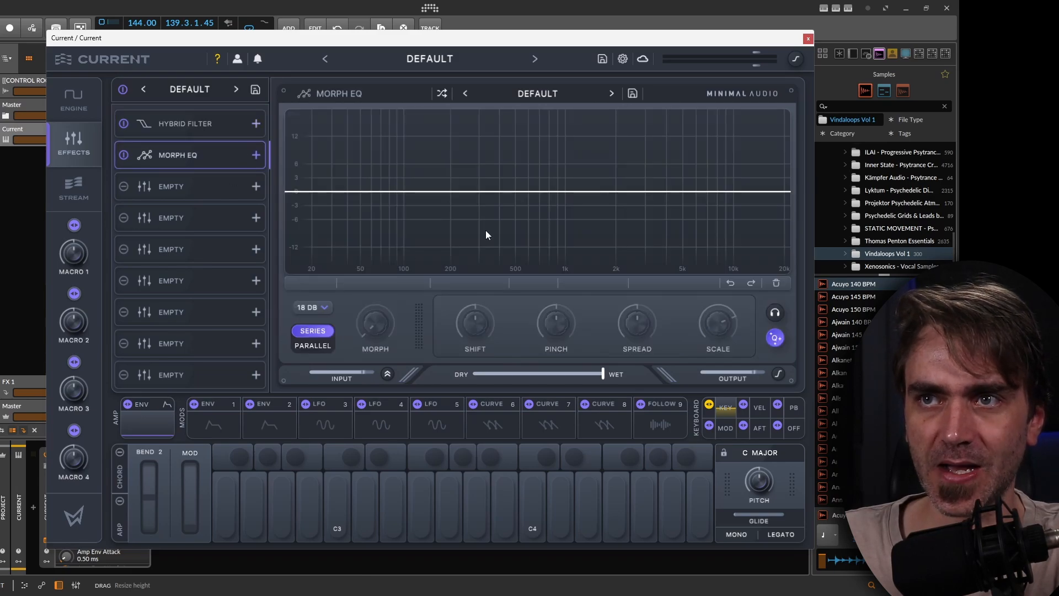
Create a peak band at about 1.11 kHz, +16.9 dB and a cut band at about 501 Hz, -8 dB in the Morph EQ.
double_click(487, 192)
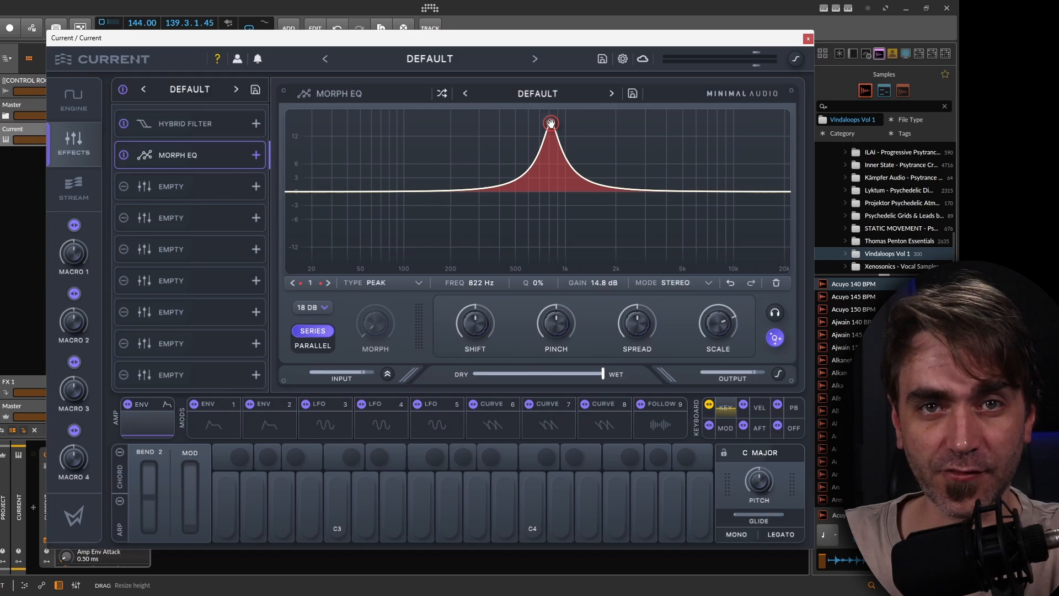
drag(553, 122, 571, 115)
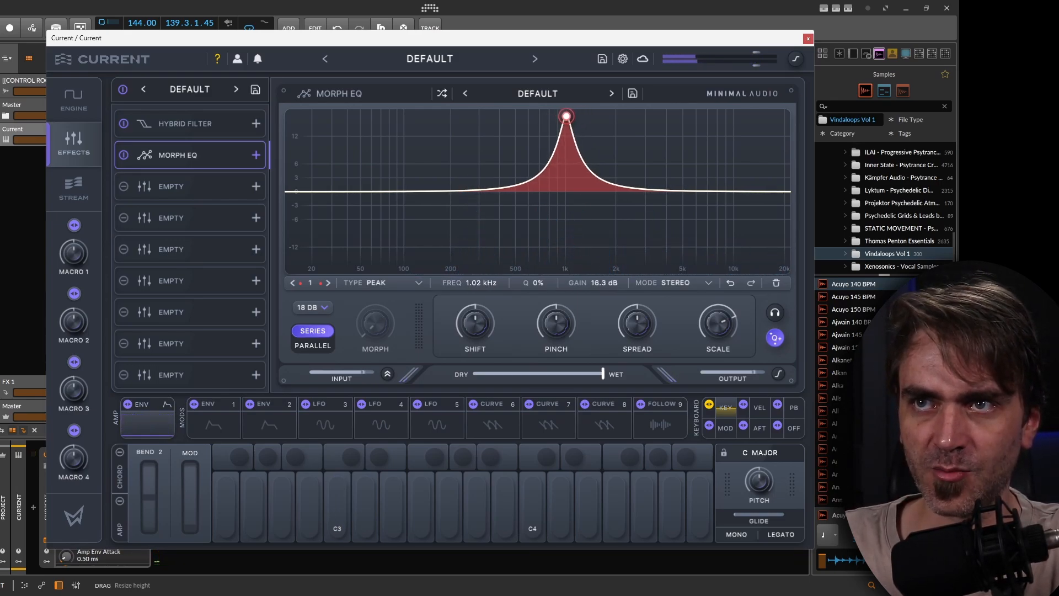
double_click(488, 191)
drag(488, 191, 517, 228)
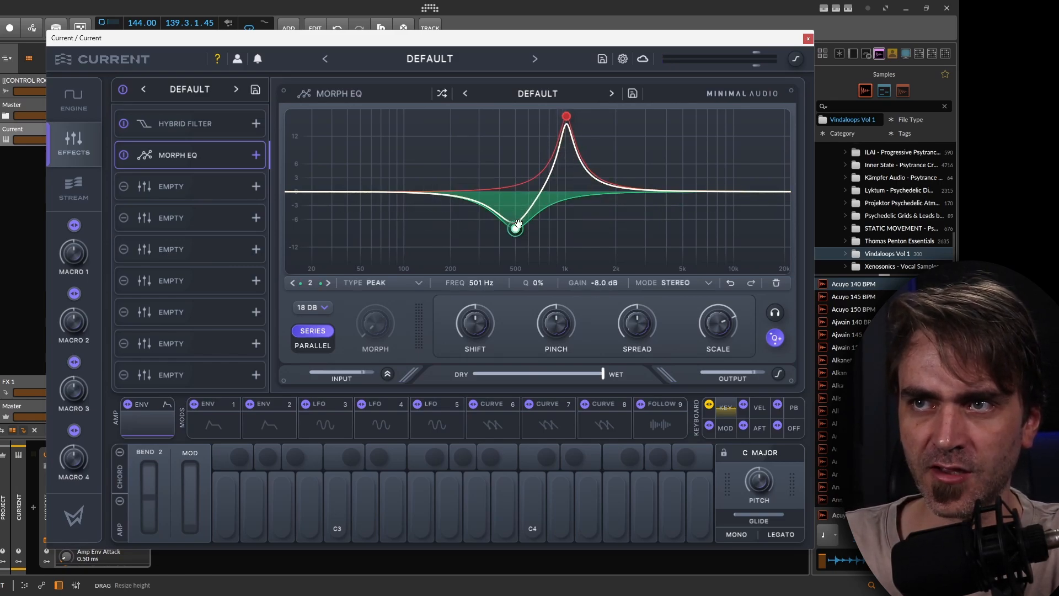
drag(568, 120, 573, 111)
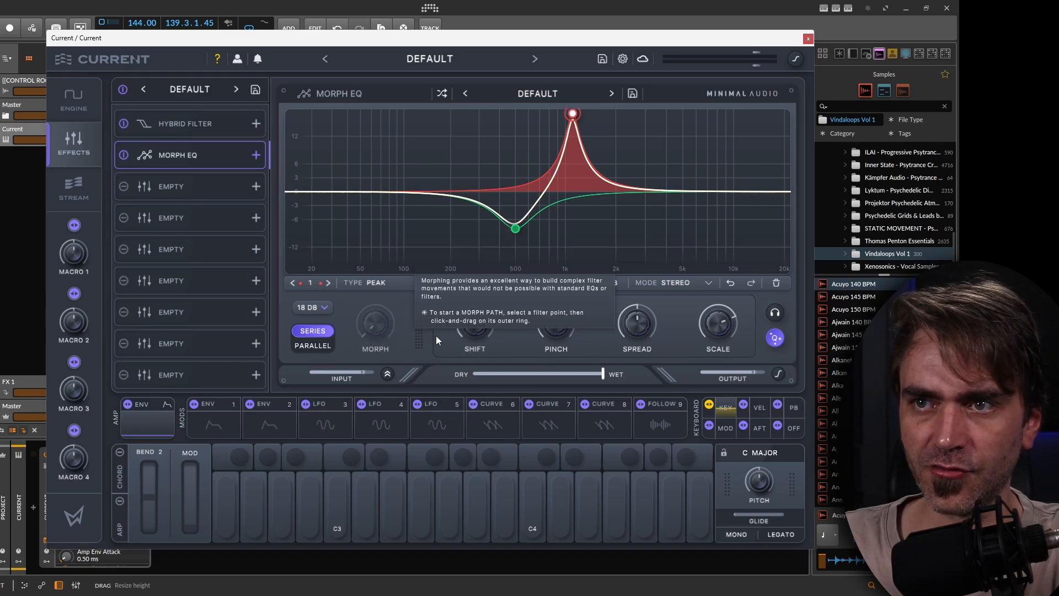
Set the Morph EQ's Shift to -14% and its key-tracking amount to 50%.
mouse_move(449, 332)
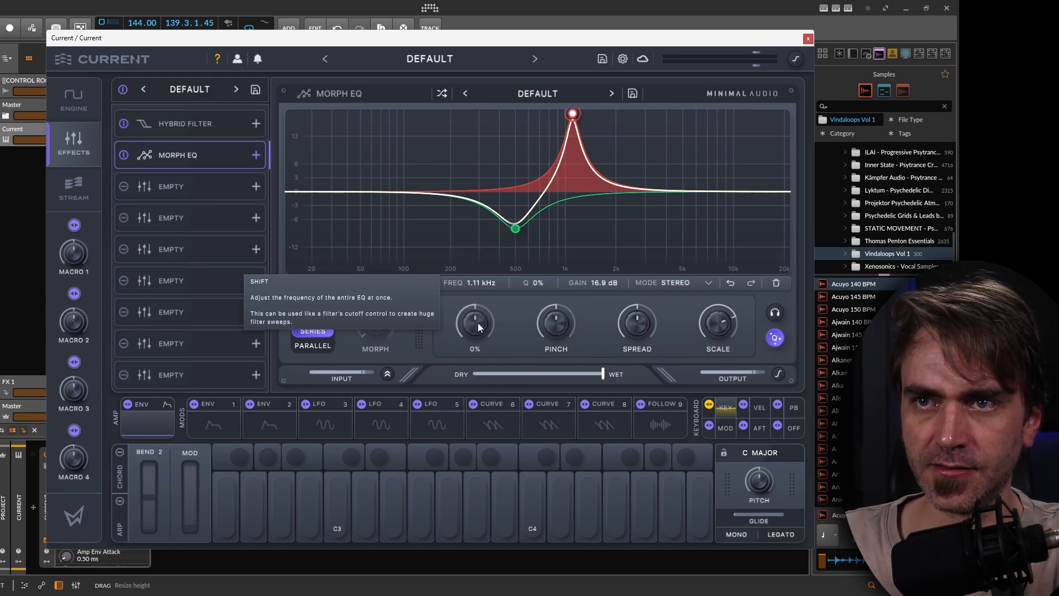
drag(477, 323, 477, 346)
double_click(474, 313)
double_click(473, 329)
double_click(477, 325)
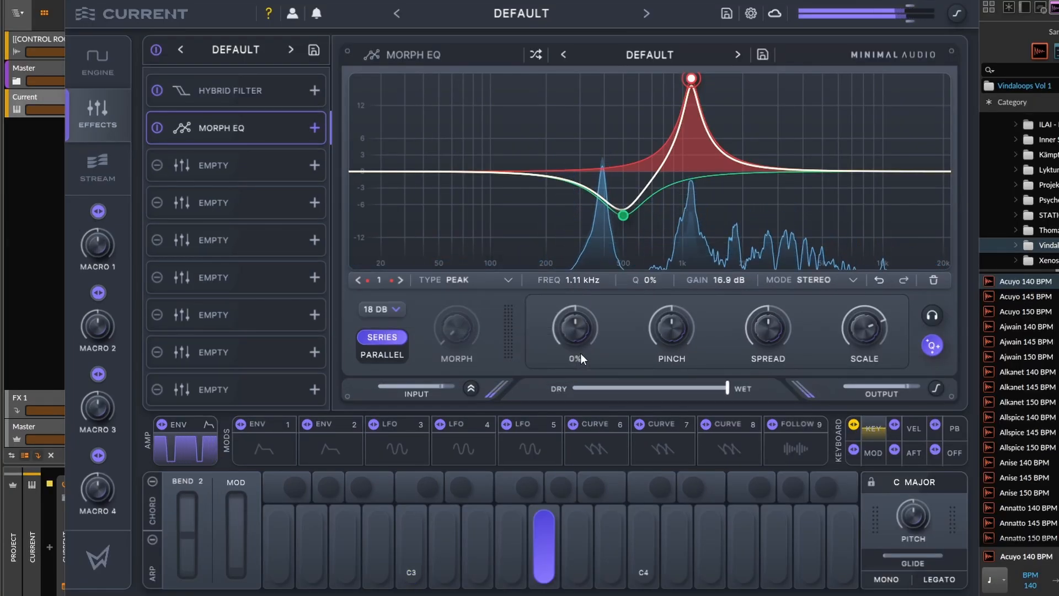
drag(579, 329, 575, 350)
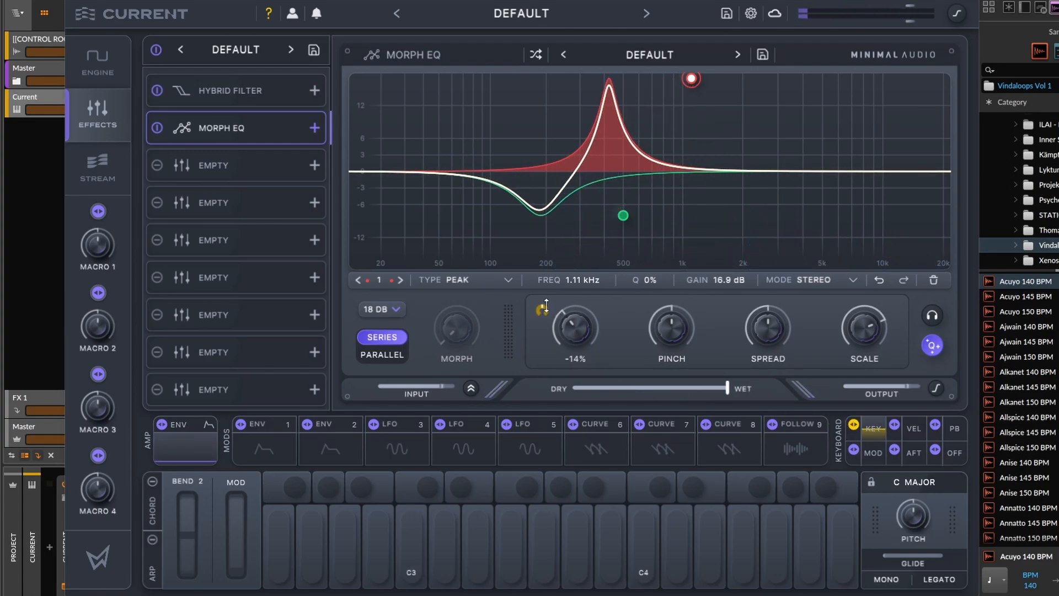
drag(546, 306, 550, 279)
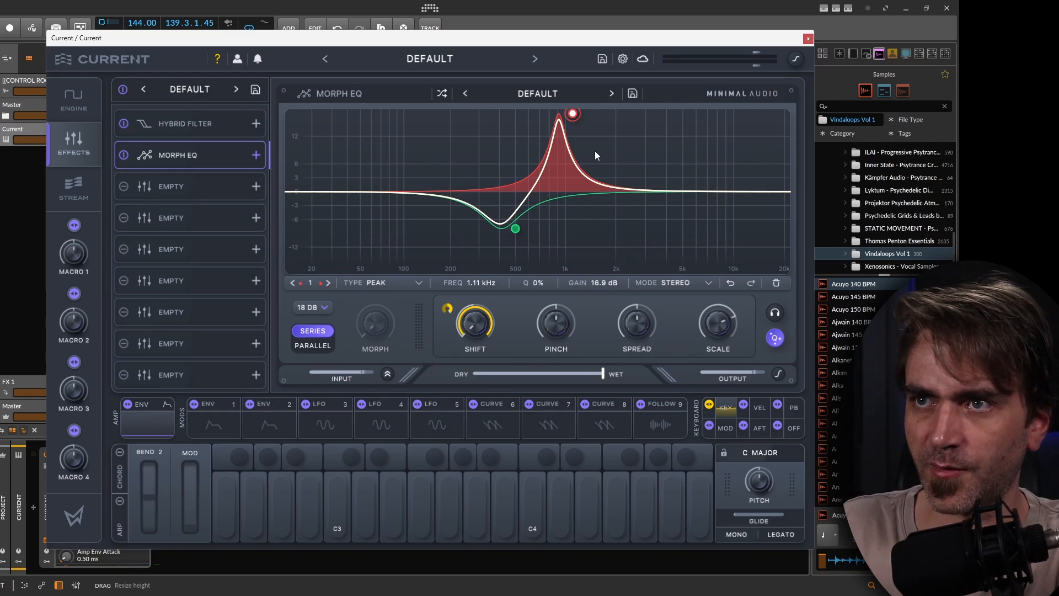
Add a third EQ band cutting about -16.3 dB at 1.52 kHz.
click(610, 185)
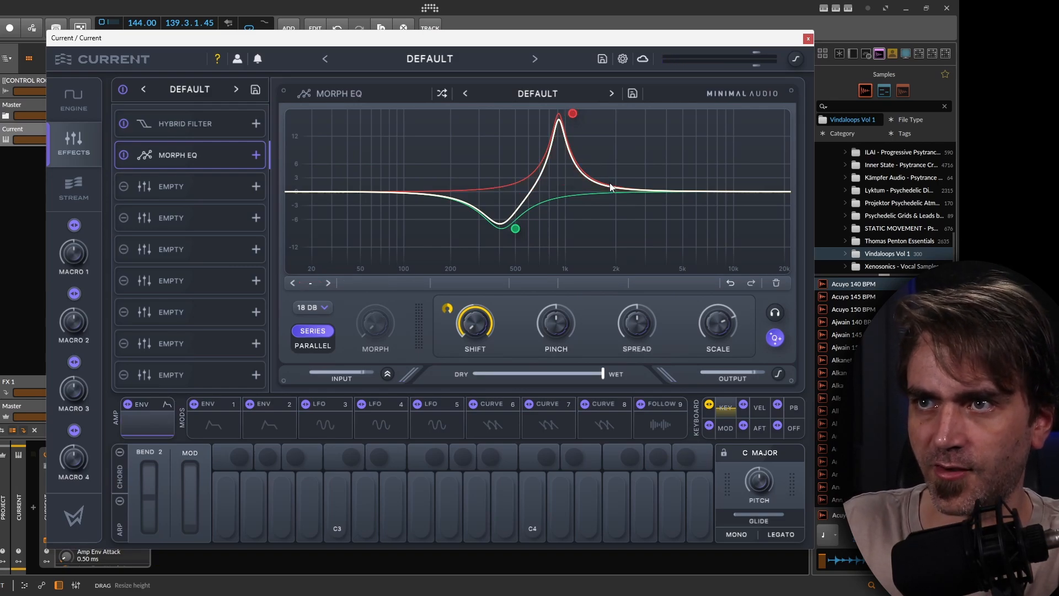
drag(610, 186, 596, 267)
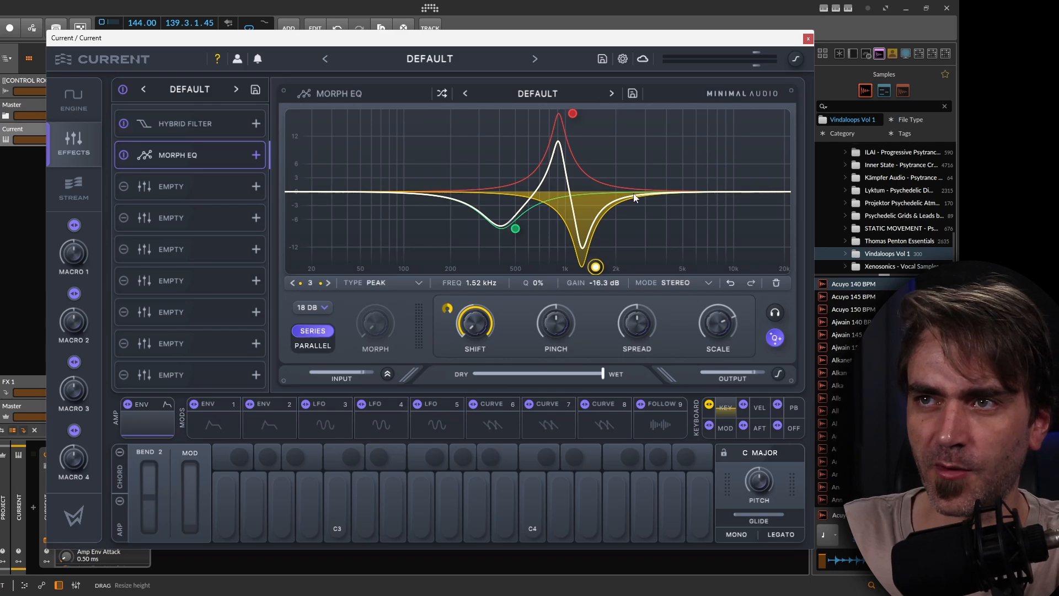
Add a fourth peak band at about 3.21 kHz, +14.7 dB in the Morph EQ.
drag(634, 198, 654, 131)
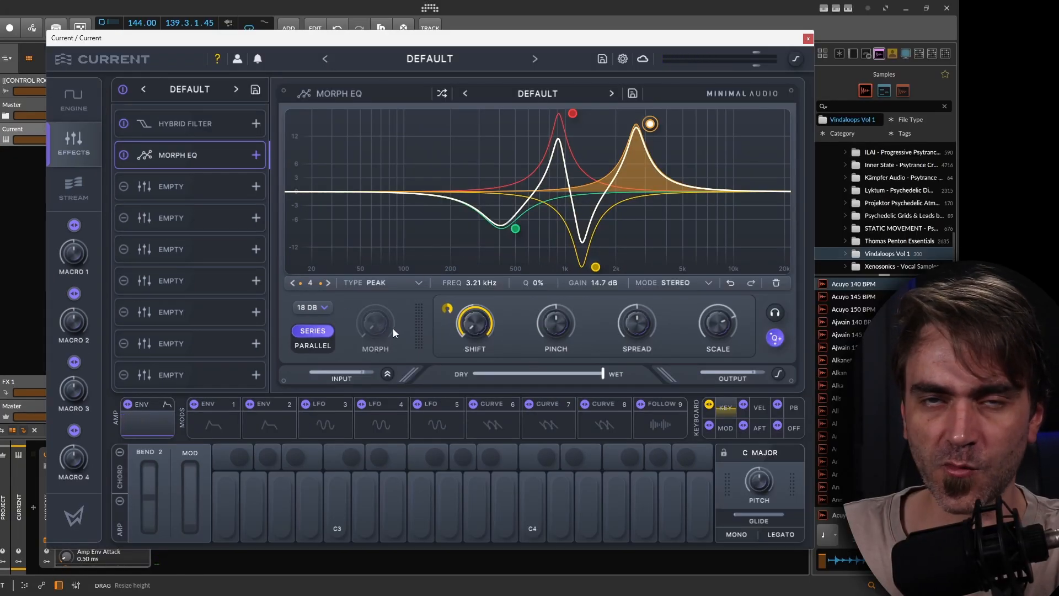
click(517, 229)
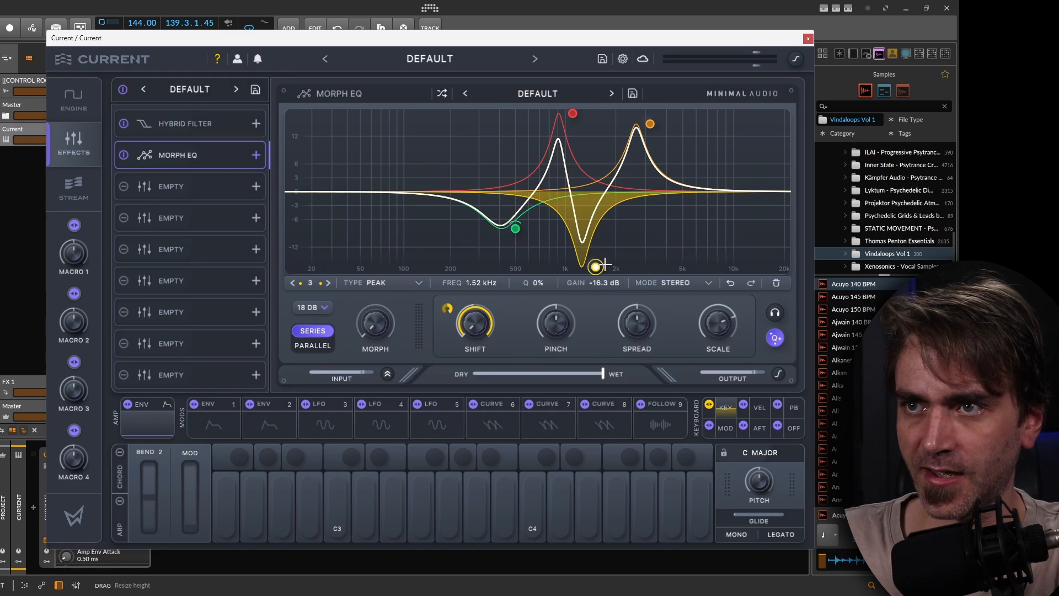
click(573, 114)
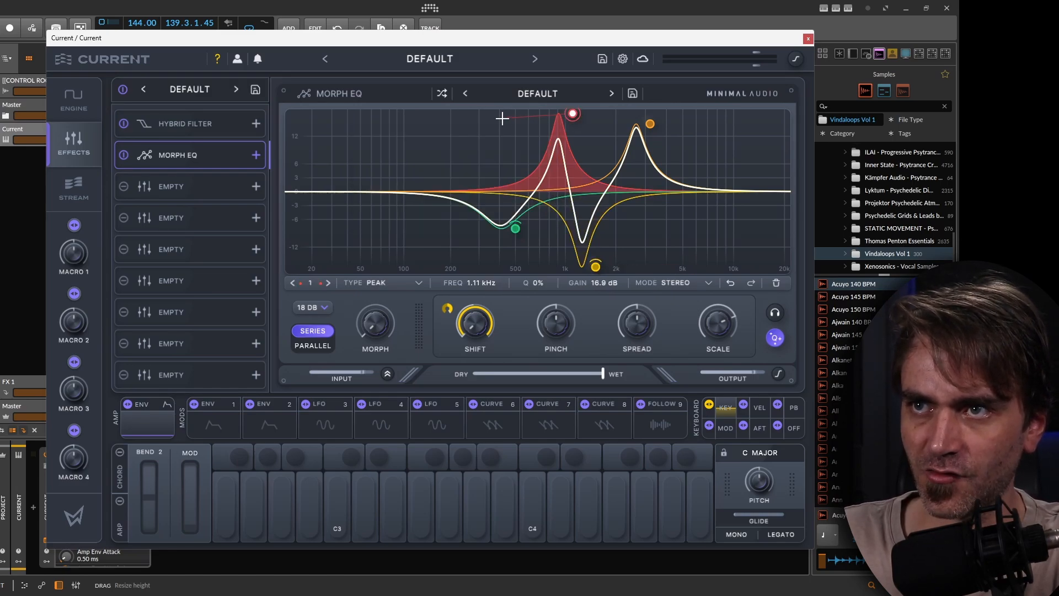
Give the fourth band a morph point at about 9.70 kHz and set the Morph amount to 59%.
click(650, 124)
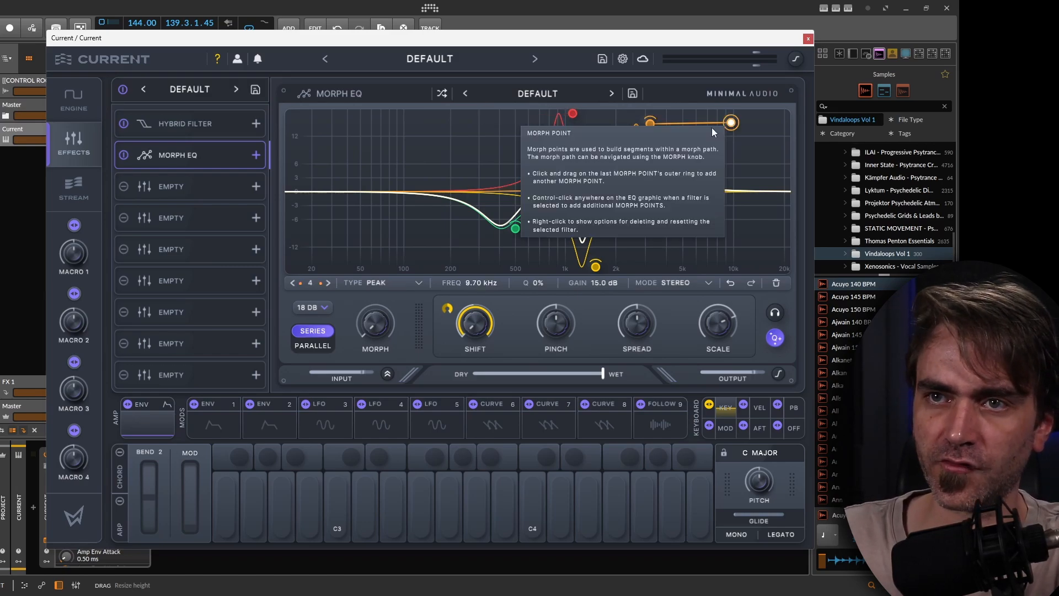
drag(378, 326, 397, 166)
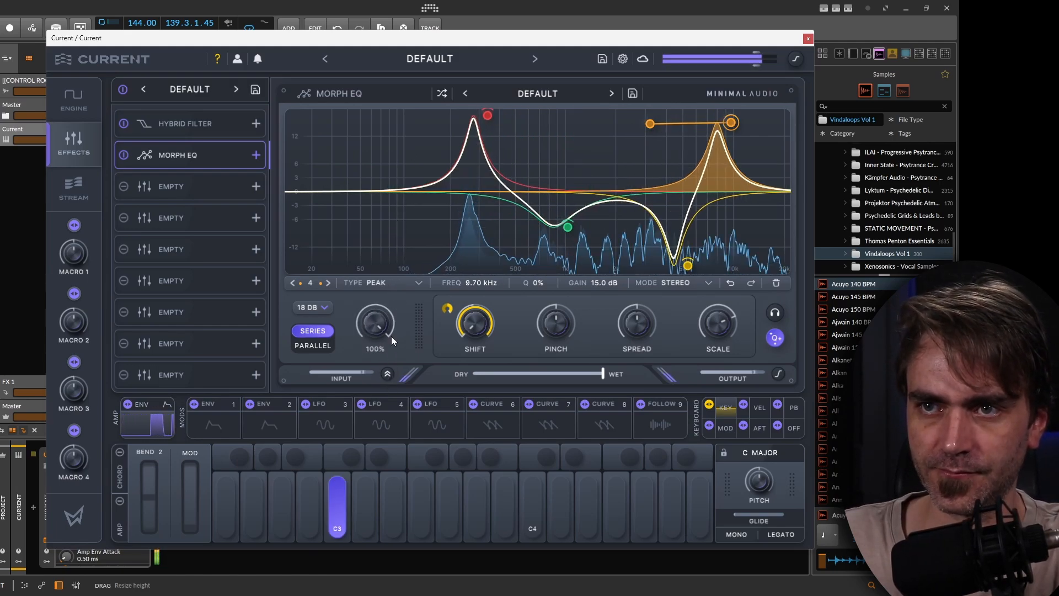
drag(384, 330, 368, 413)
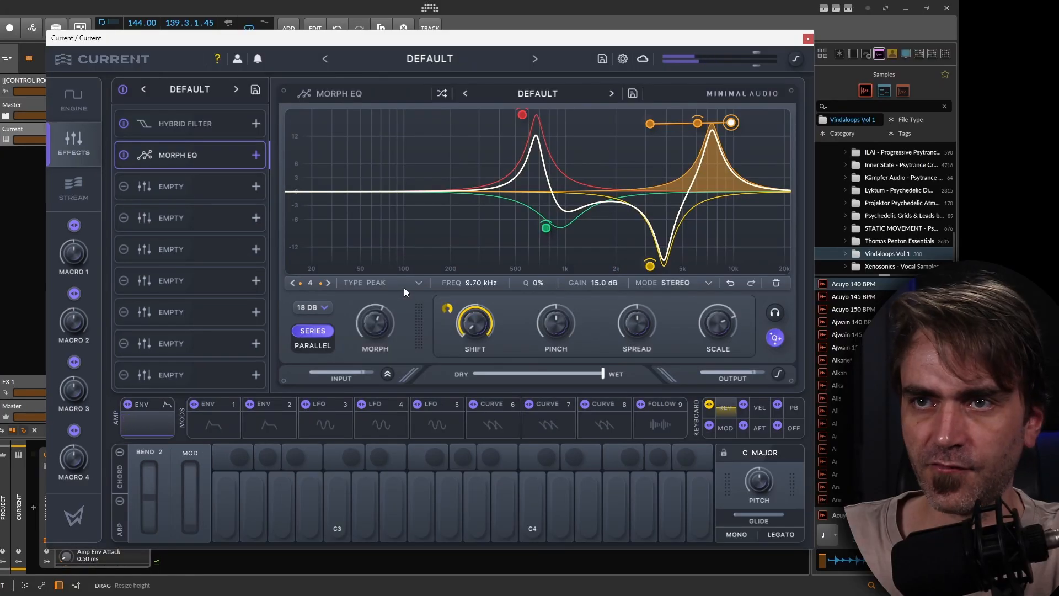
Add a morph point to the first band and change its filter type to Band Pass.
click(523, 115)
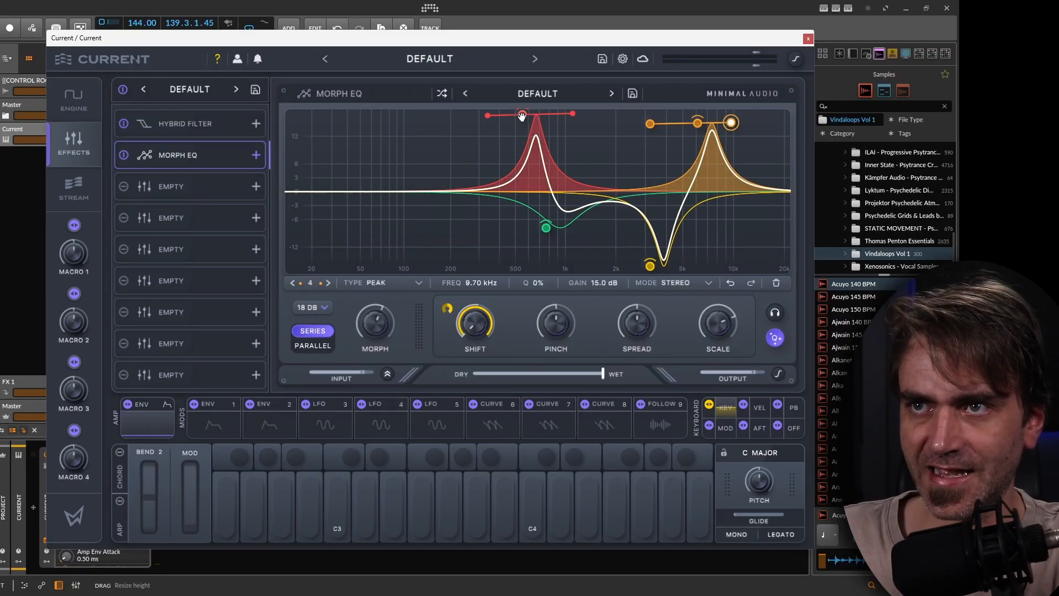
click(389, 283)
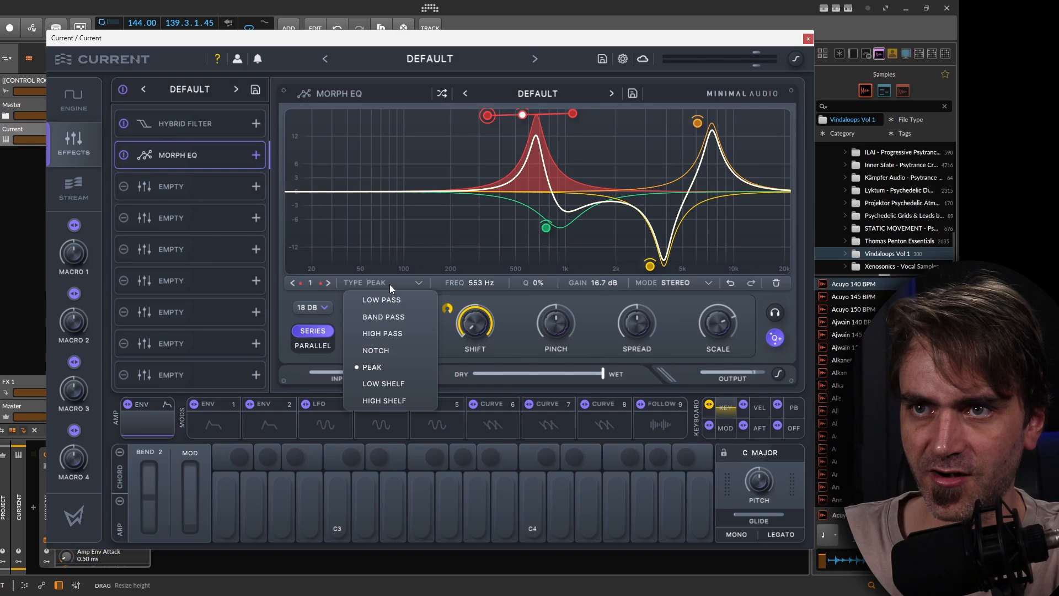
click(381, 317)
Change the fourth band's filter type to Band Pass and switch the Morph EQ to Parallel mode.
click(657, 164)
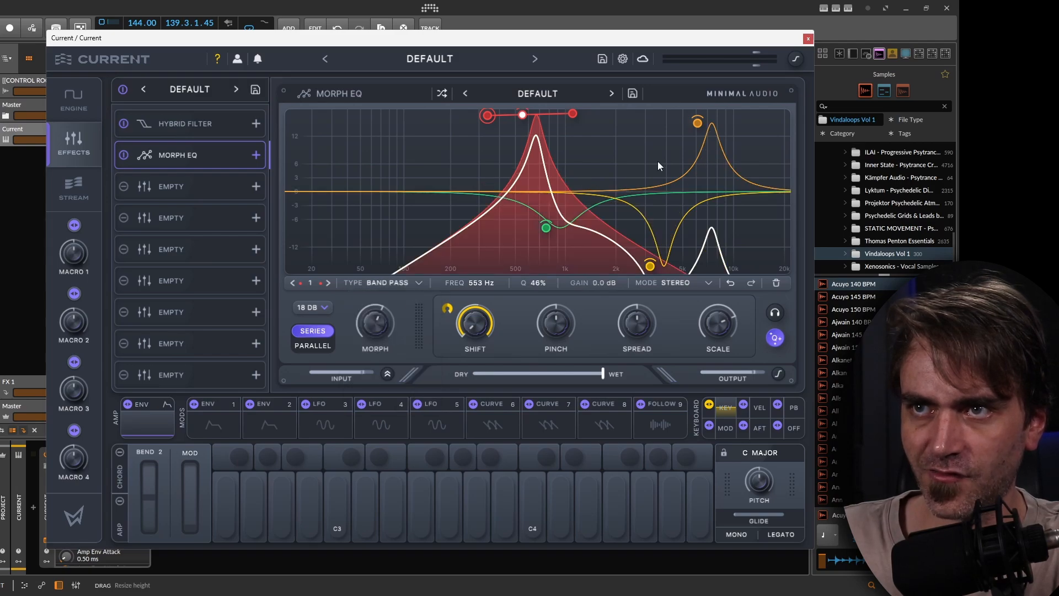
click(392, 283)
click(381, 316)
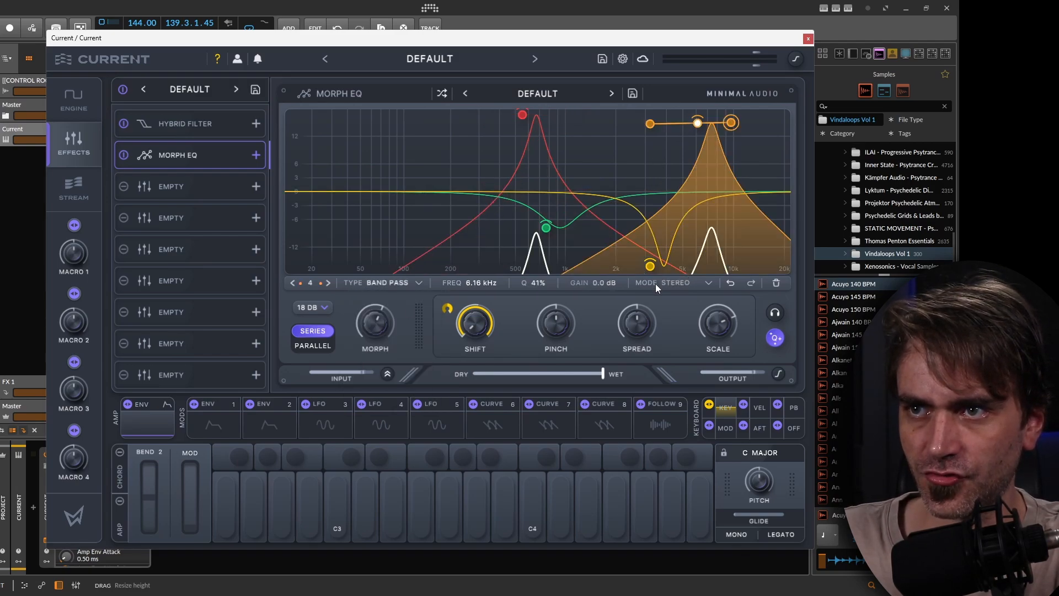
click(310, 346)
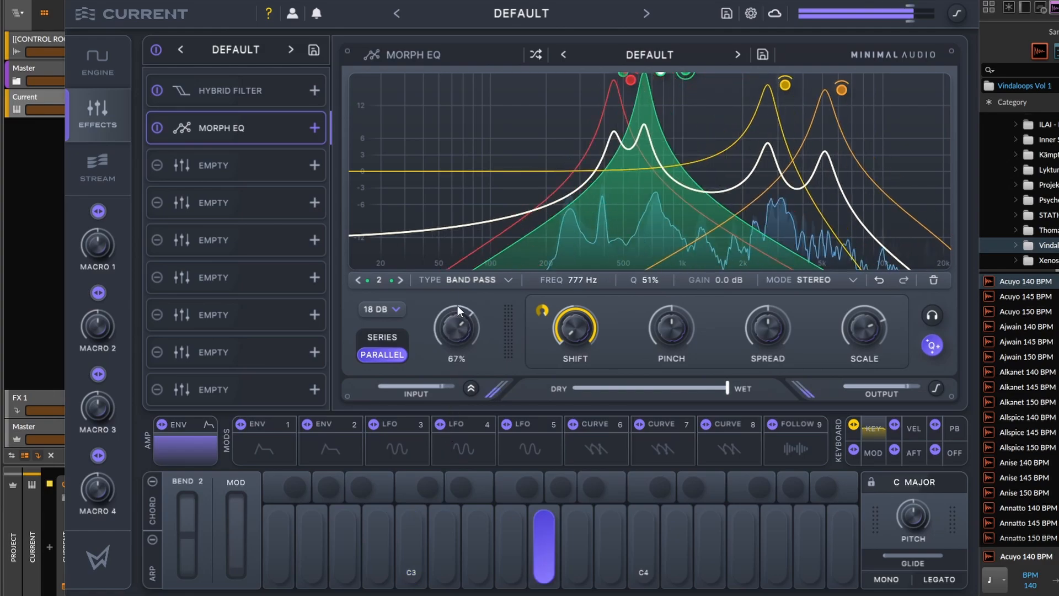
Raise the Morph EQ's Morph amount to 100%.
mouse_move(472, 255)
mouse_down()
mouse_move(483, 220)
mouse_move(458, 439)
mouse_move(484, 268)
mouse_up()
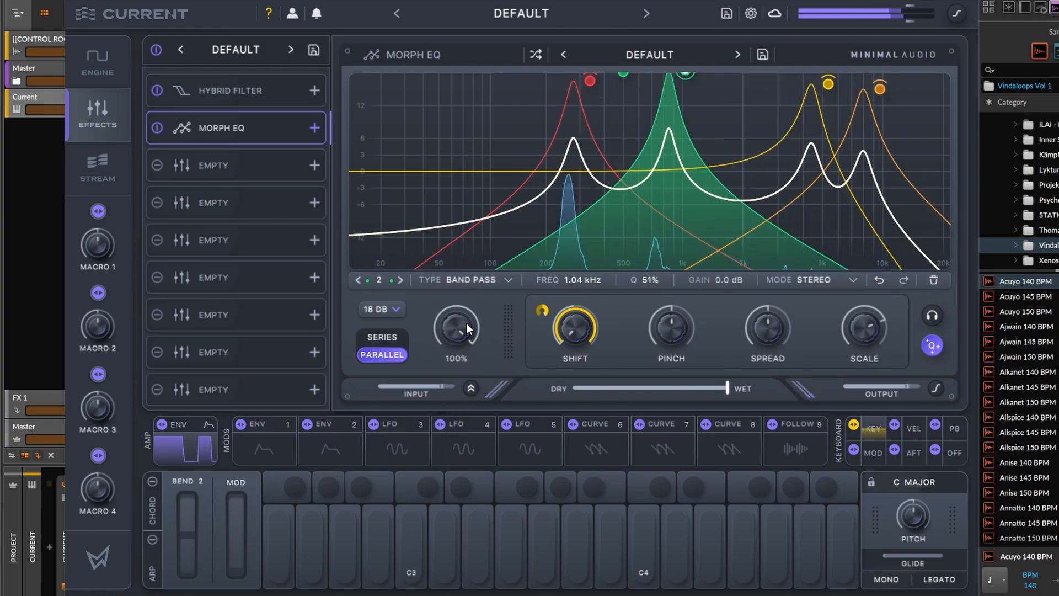
drag(456, 336, 474, 278)
Add a Rift Distortion effect to the third effect slot.
click(221, 165)
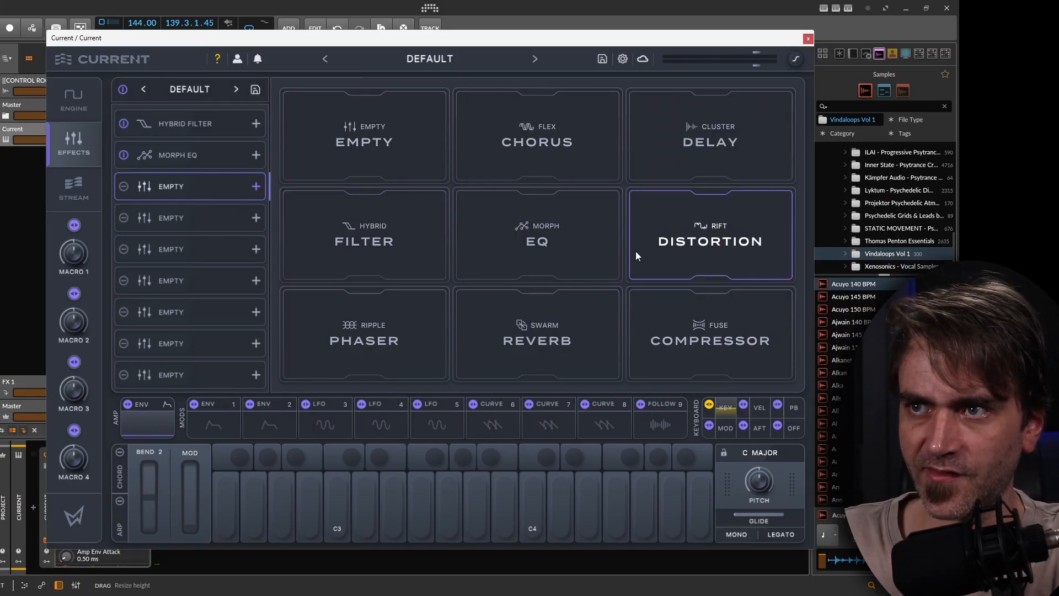
click(767, 252)
drag(347, 244, 350, 220)
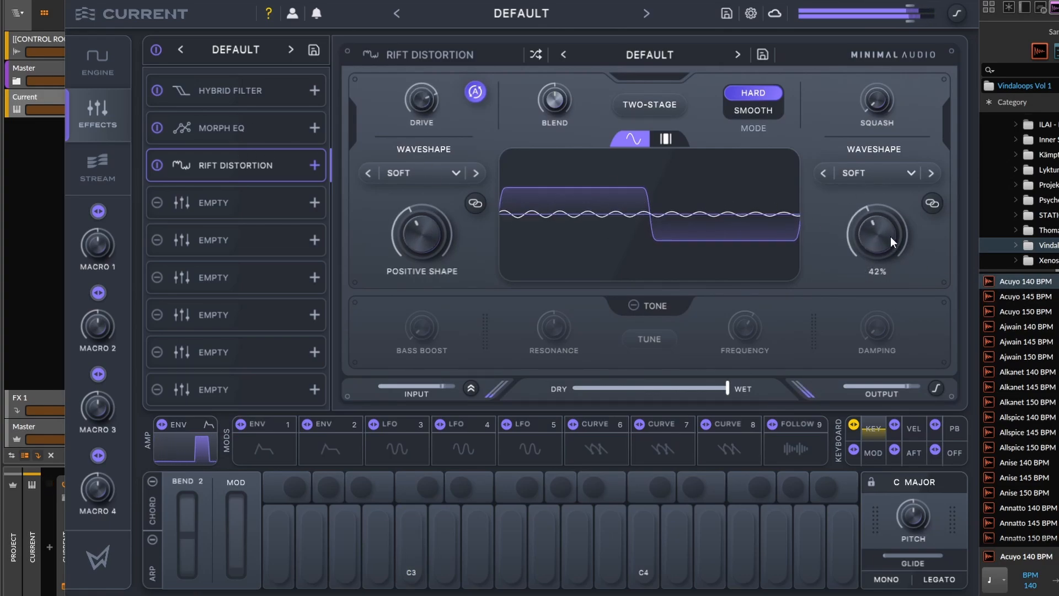
Return to the Morph EQ and turn its Morph amount down.
click(221, 128)
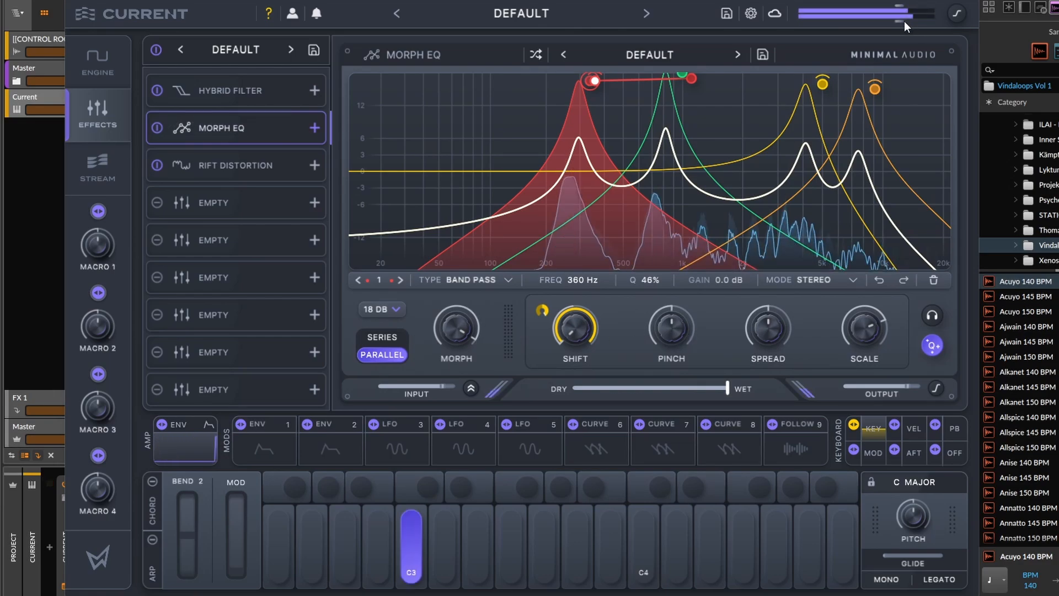
drag(458, 341, 450, 474)
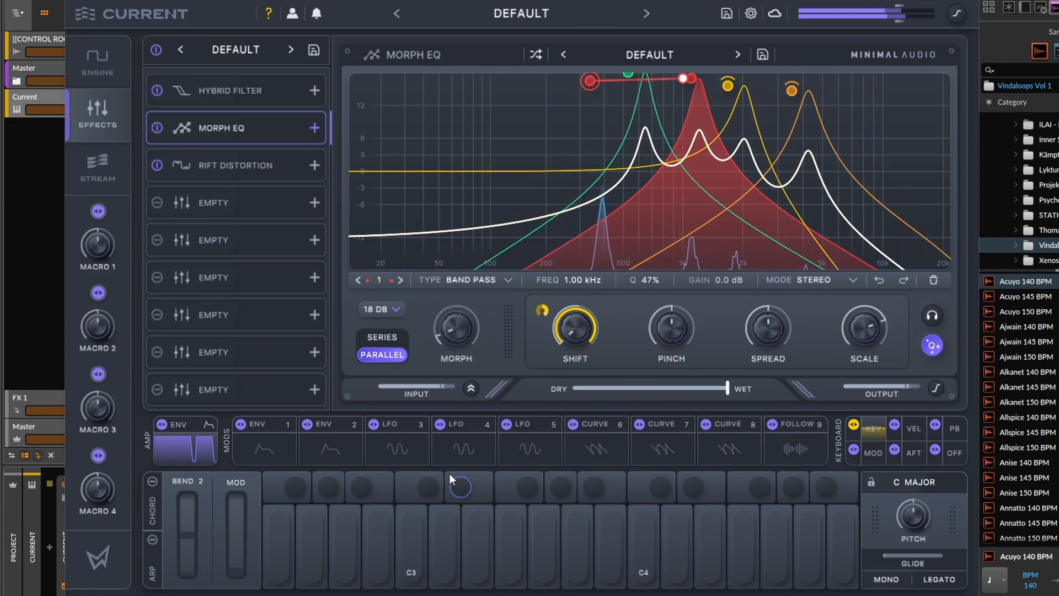
Add a Flex Chorus effect to the fourth slot and lower its dry/wet mix.
click(231, 196)
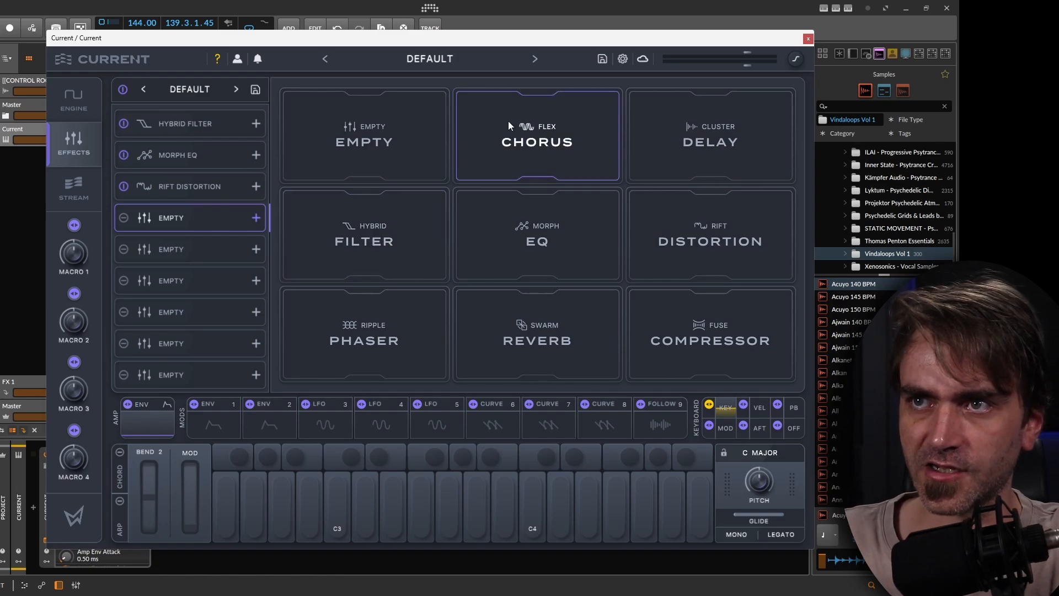
click(616, 88)
drag(353, 210, 333, 246)
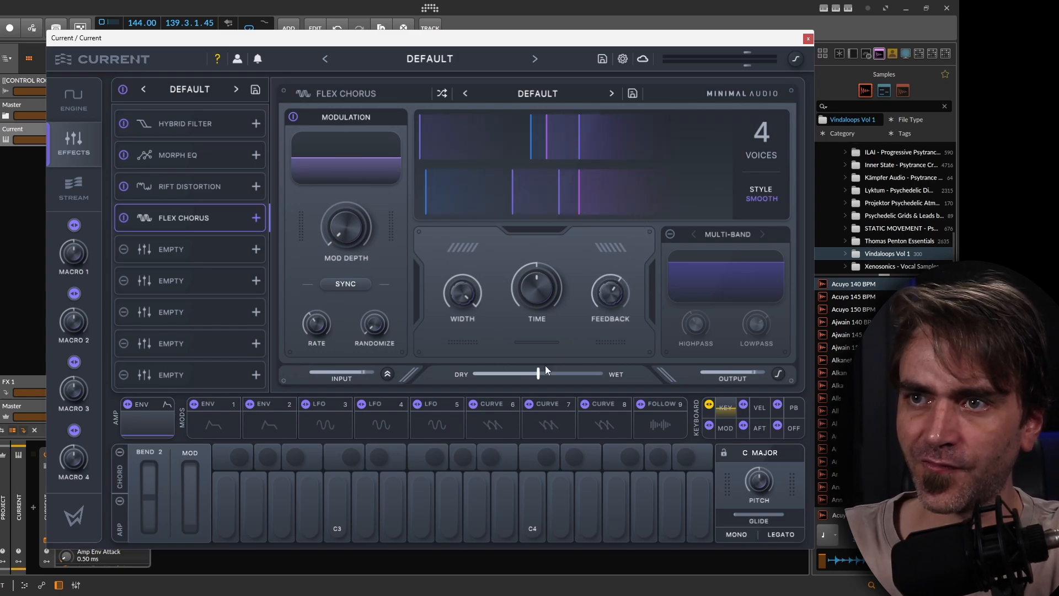
drag(538, 374, 511, 374)
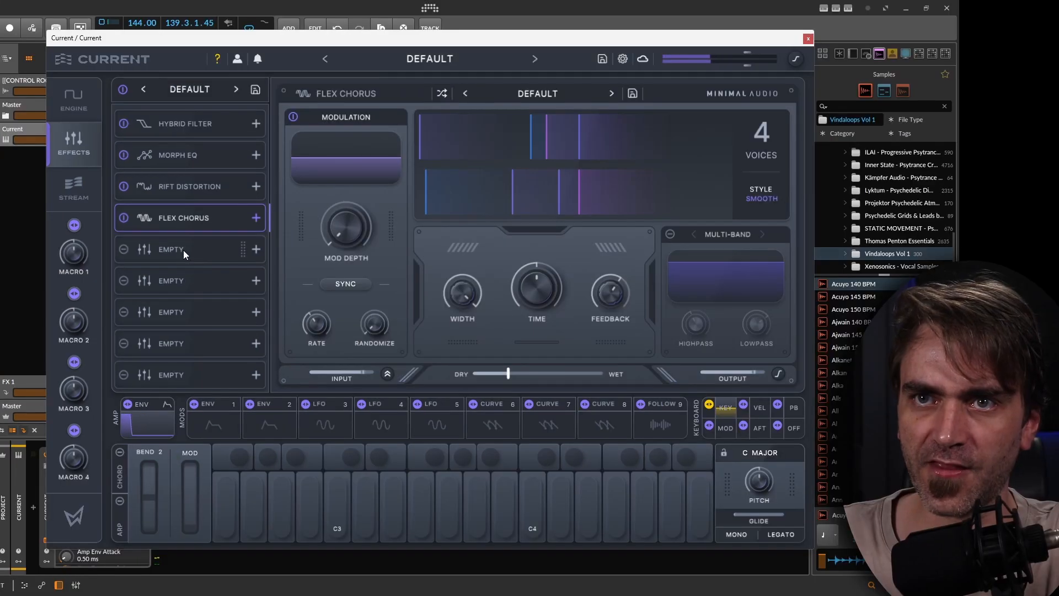
Add a Swarm Reverb effect to the fifth slot and set its dry/wet mix to 36%.
click(184, 250)
click(611, 329)
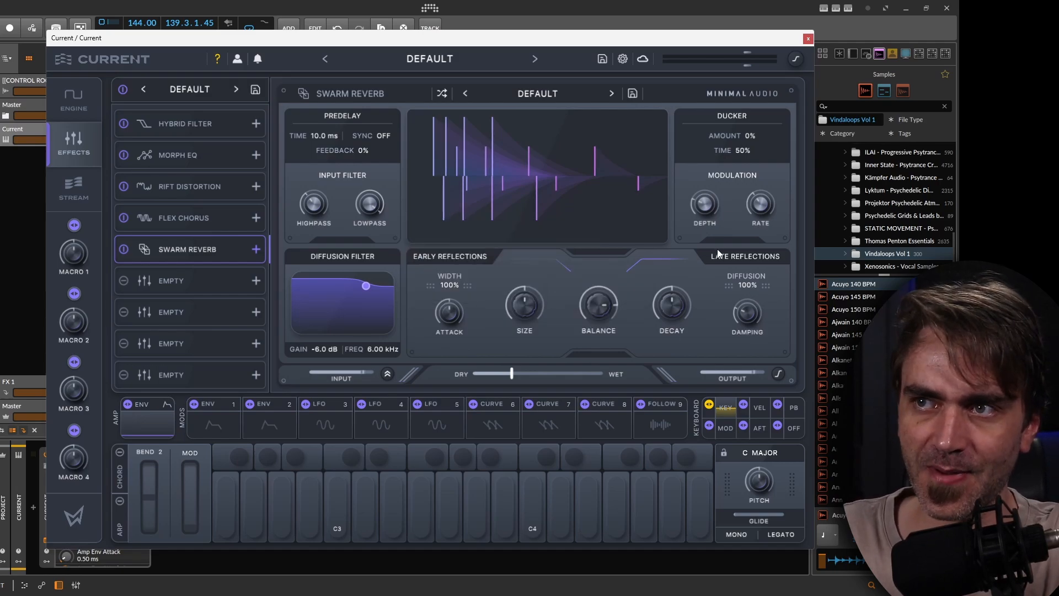
mouse_move(527, 285)
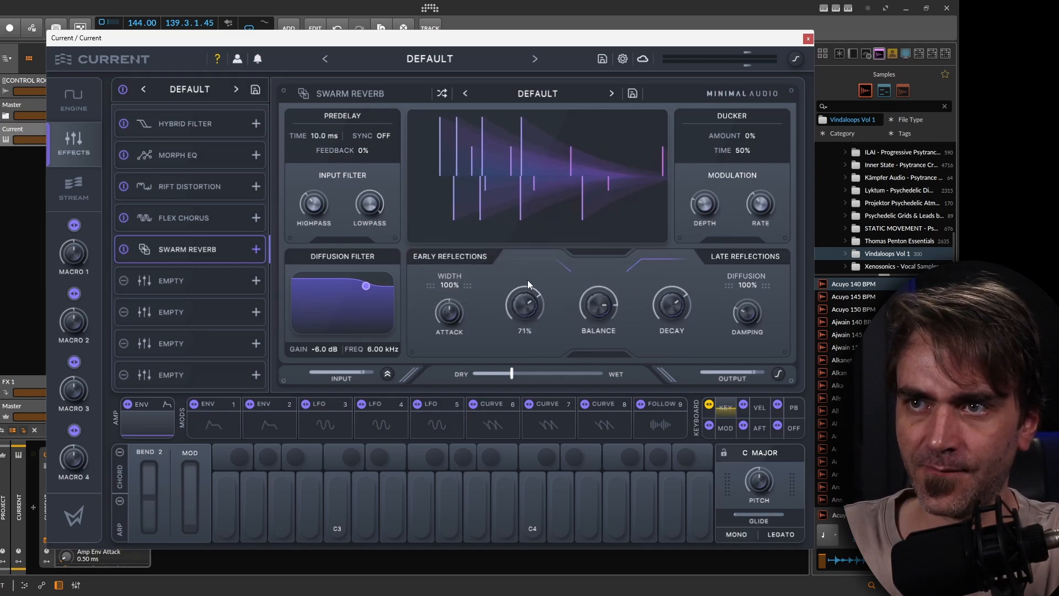
drag(501, 373, 547, 374)
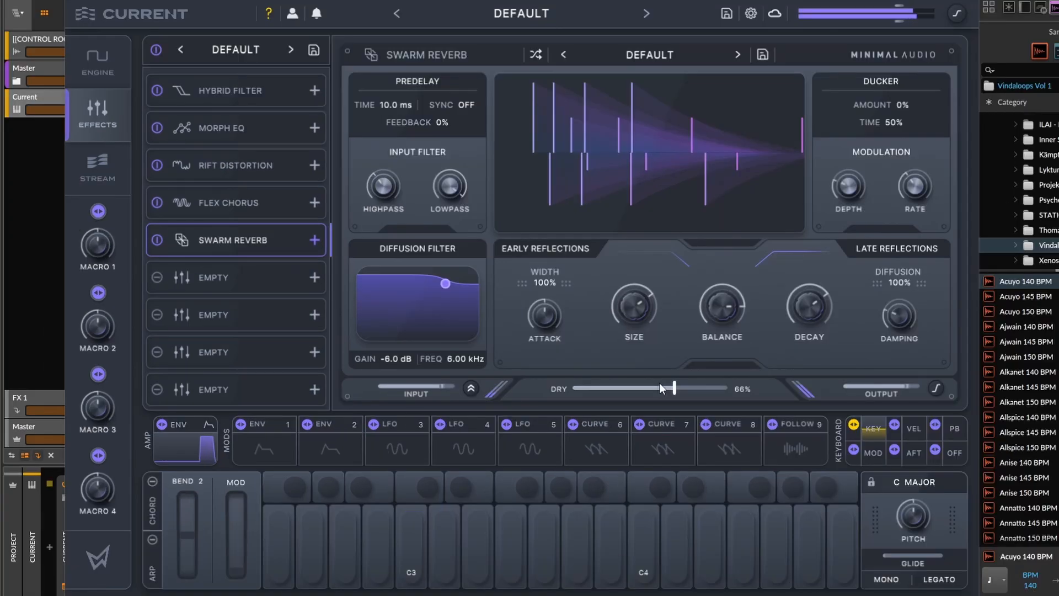
drag(616, 390, 614, 390)
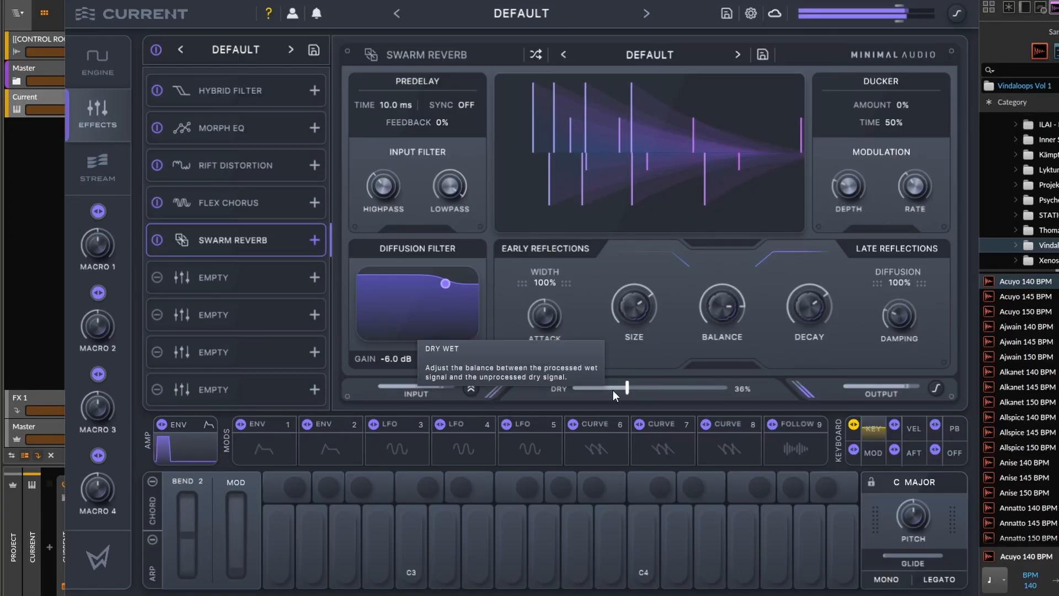
Lower the reverb's input lowpass to about 3.3 kHz.
drag(448, 186, 446, 196)
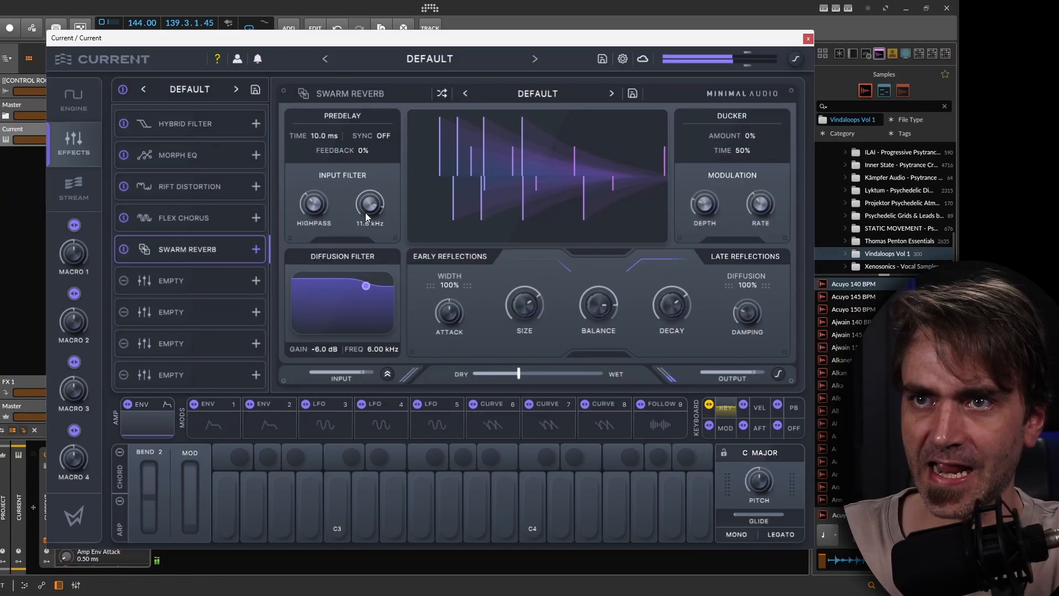
mouse_move(365, 213)
mouse_down()
mouse_move(363, 221)
mouse_move(318, 207)
mouse_move(373, 207)
mouse_up()
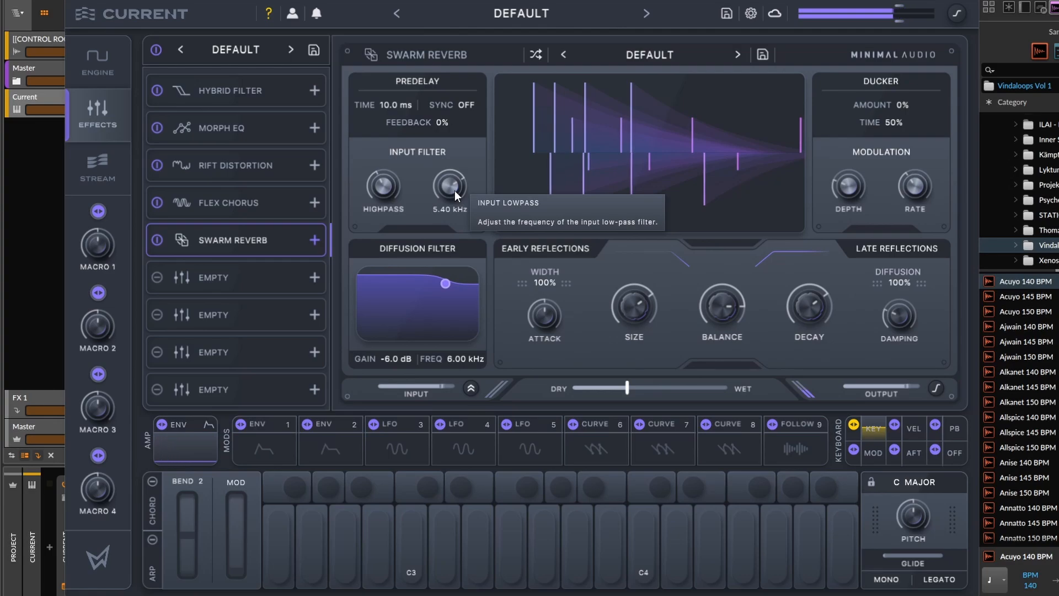
drag(455, 190, 445, 201)
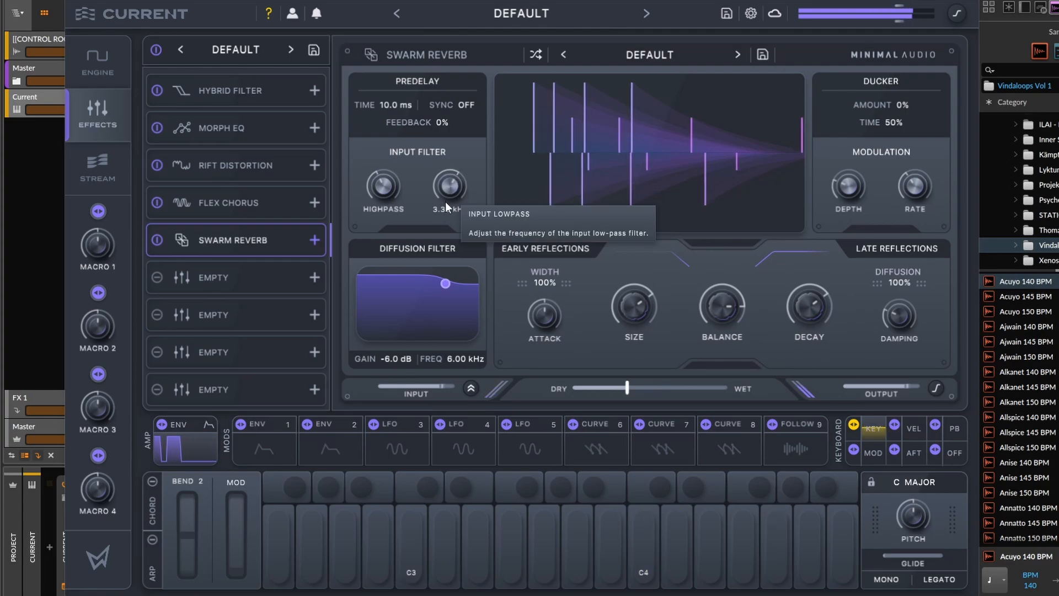
Set the reverb mix to 26% and shape the diffusion filter to -17.2 dB at 5.85 kHz.
drag(618, 393, 611, 392)
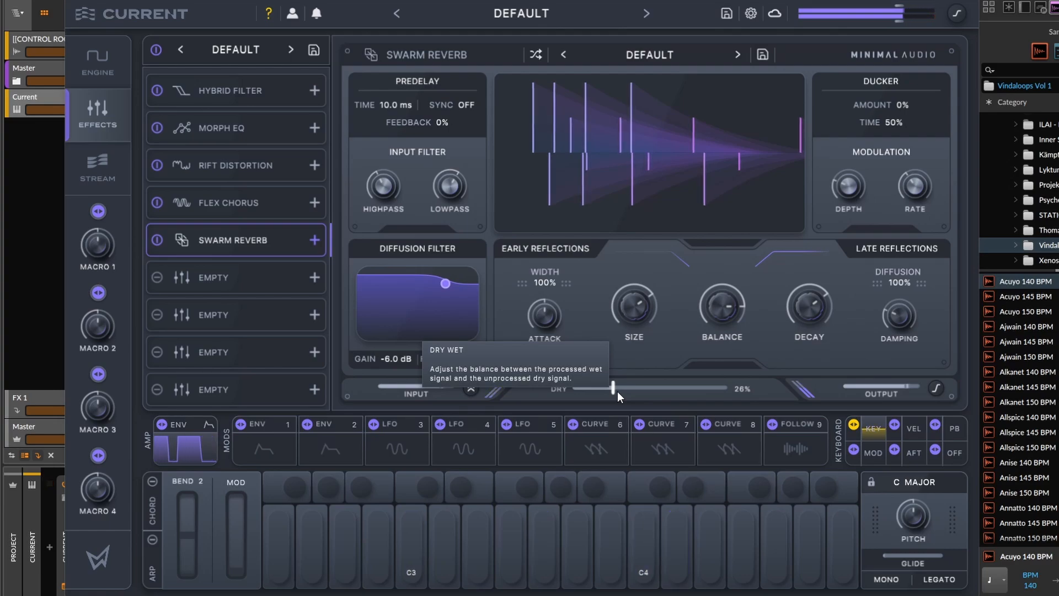
drag(618, 391, 609, 392)
drag(446, 285, 443, 304)
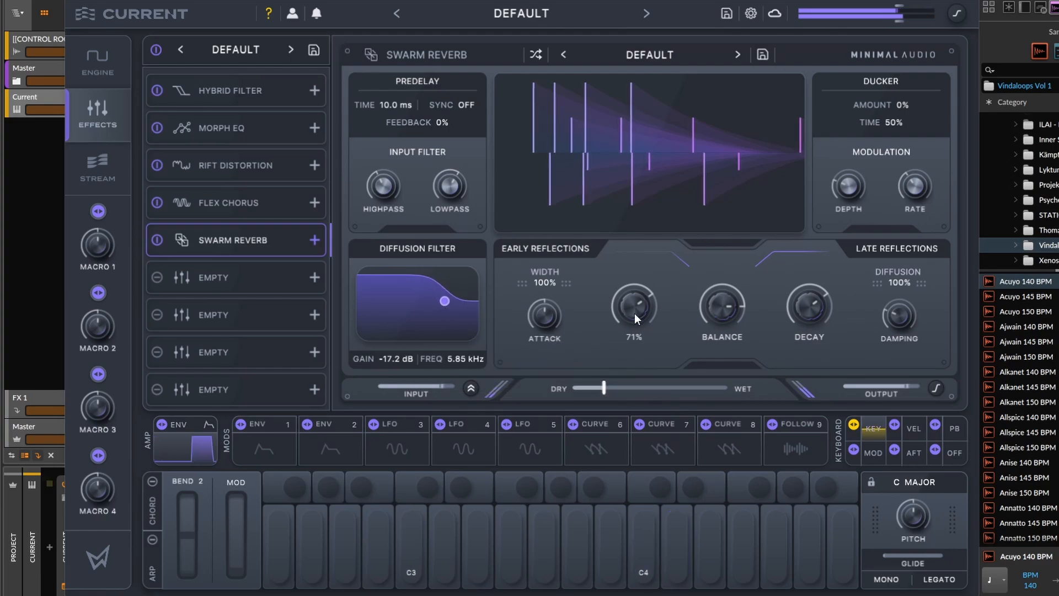
Adjust the reverb's size and decay and pull its dry/wet mix down further.
drag(634, 313, 638, 325)
drag(811, 319, 817, 331)
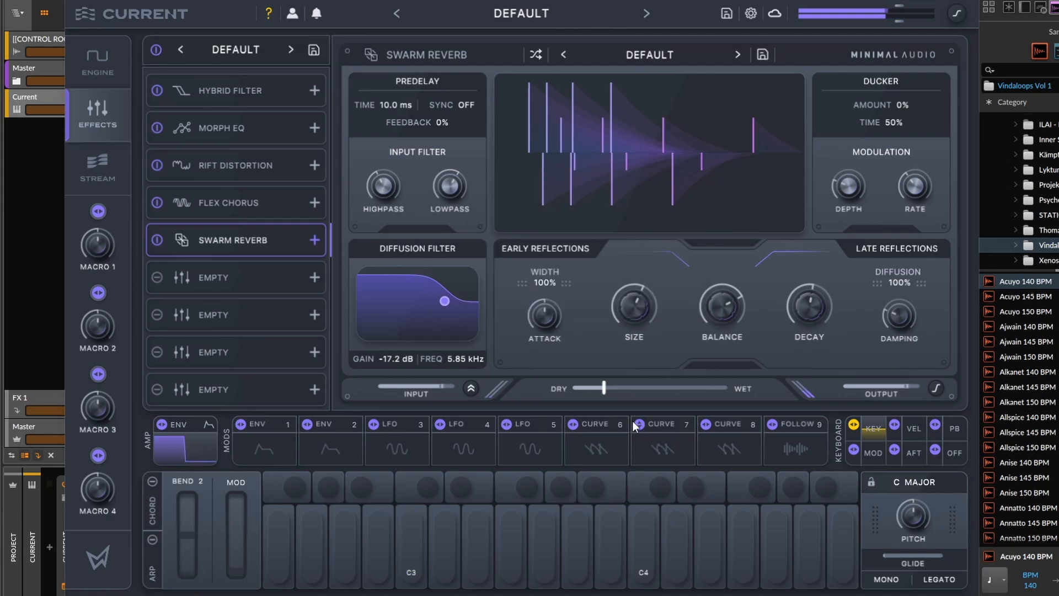
drag(604, 388, 596, 388)
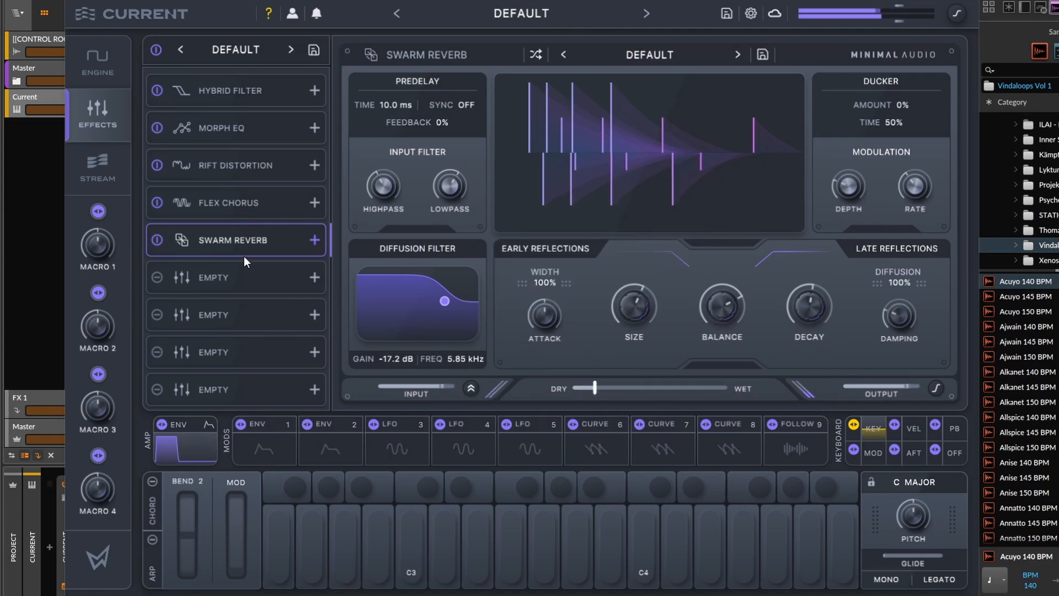
Move the reverb down a slot, insert a Cluster Delay before it with the Backspin preset, and lower its mix.
drag(244, 256, 230, 234)
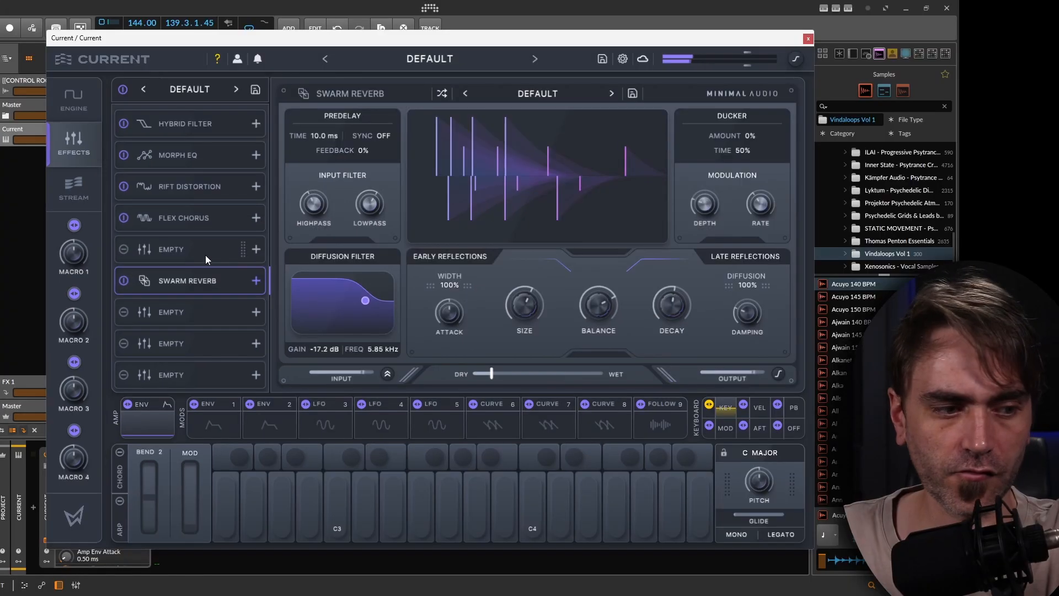
click(142, 249)
click(704, 158)
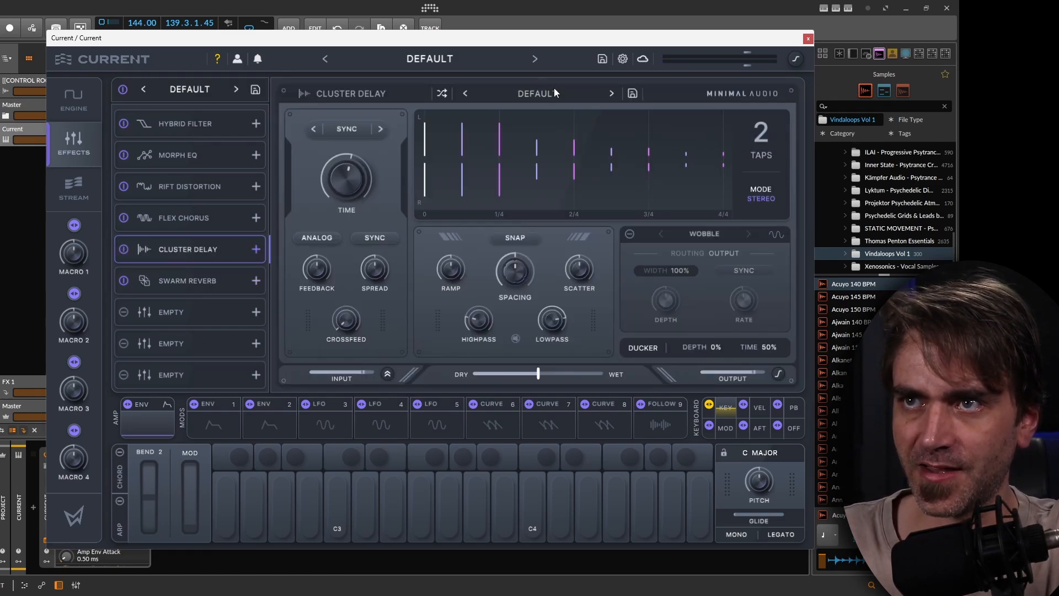
click(538, 93)
mouse_move(552, 132)
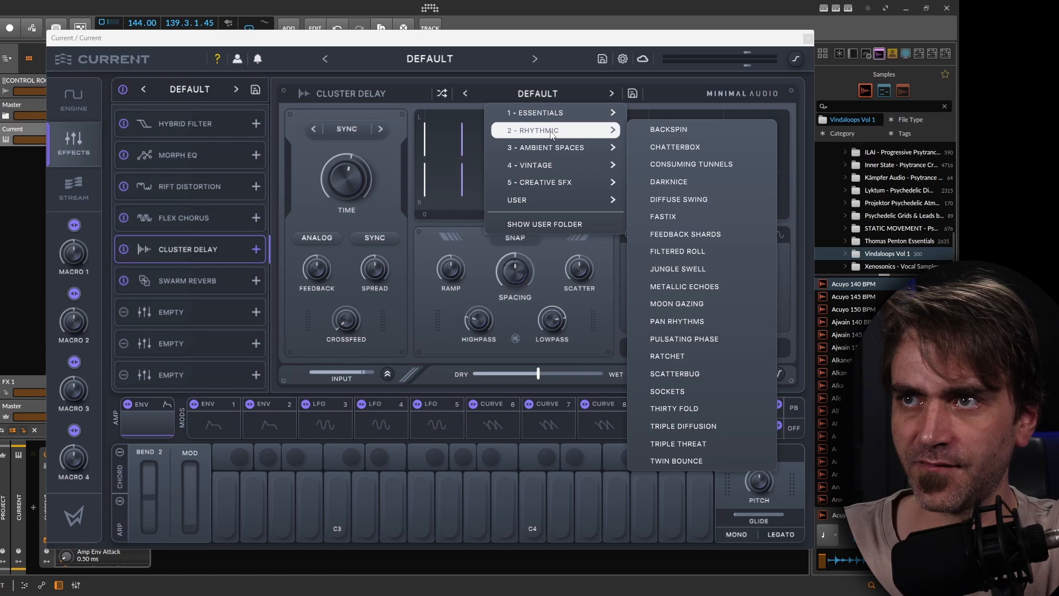
click(669, 129)
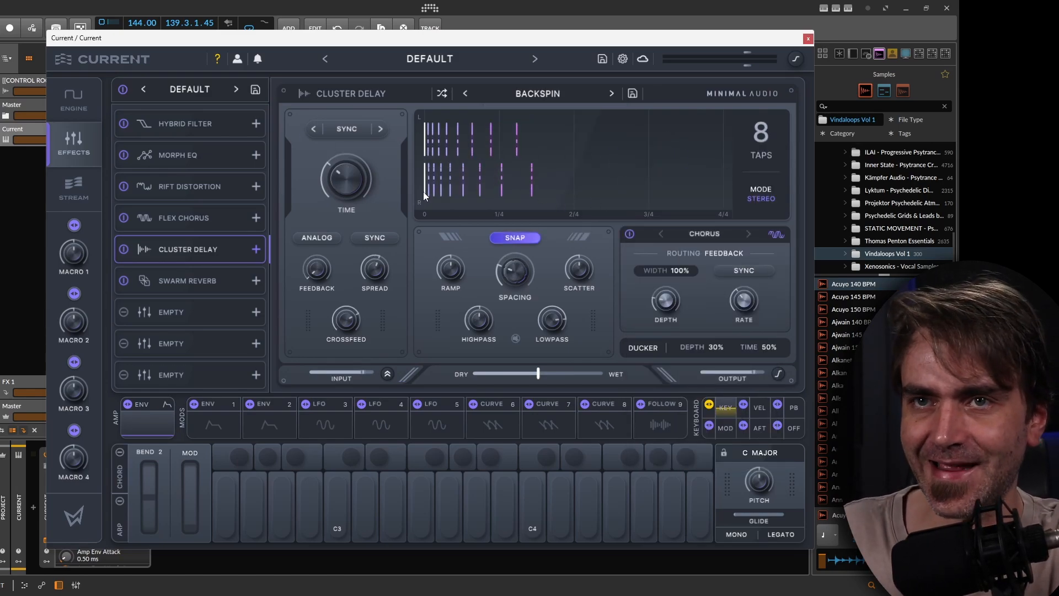
drag(538, 373, 513, 377)
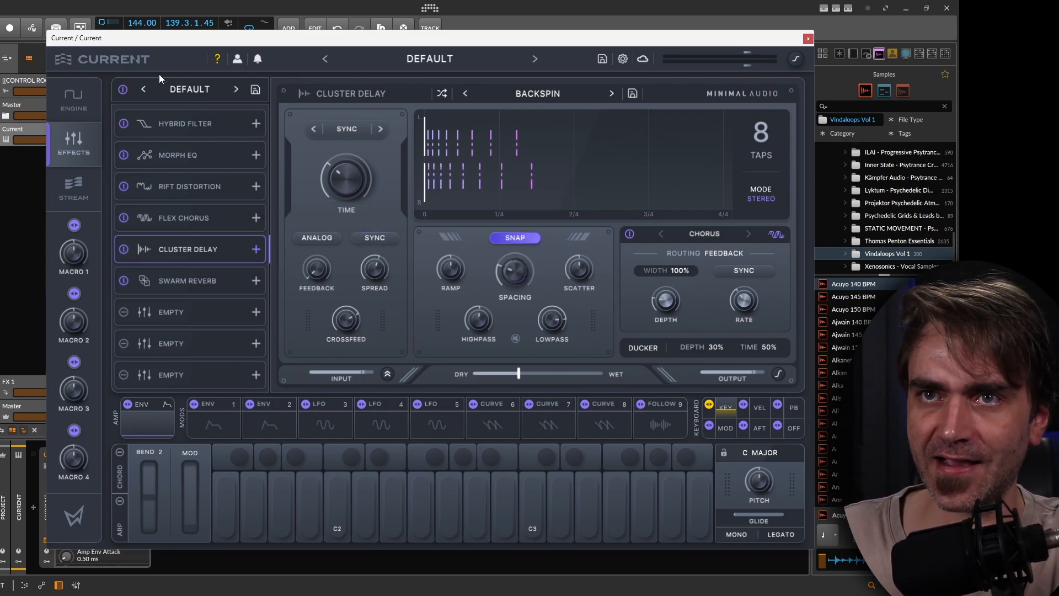
Return to the Morph EQ and turn its Morph amount down.
click(183, 156)
drag(379, 330, 275, 318)
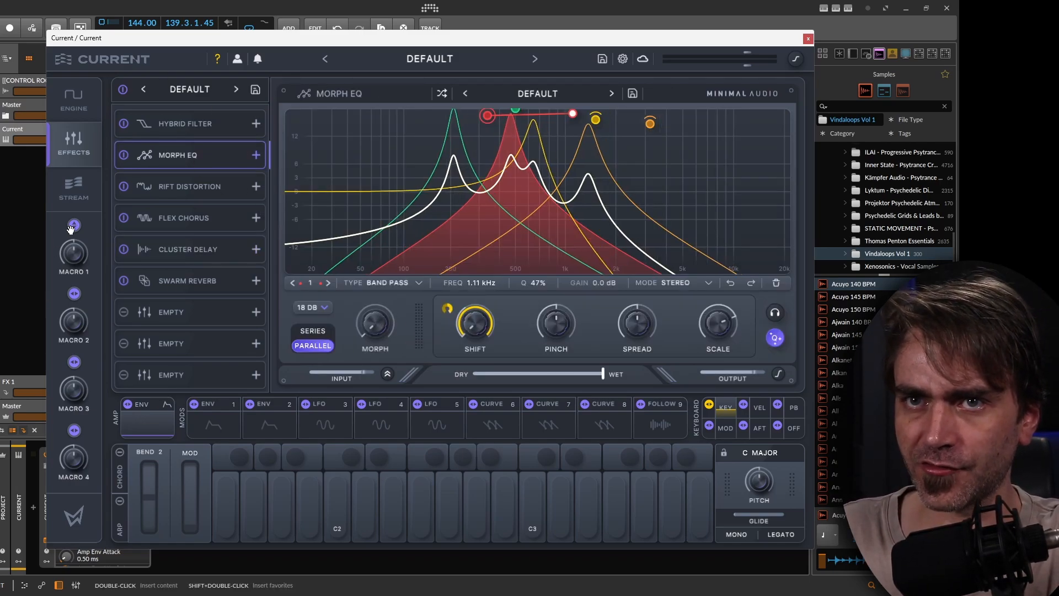
Assign Macro 1 to the Morph EQ's Morph amount and sweep the macro.
drag(349, 339, 404, 152)
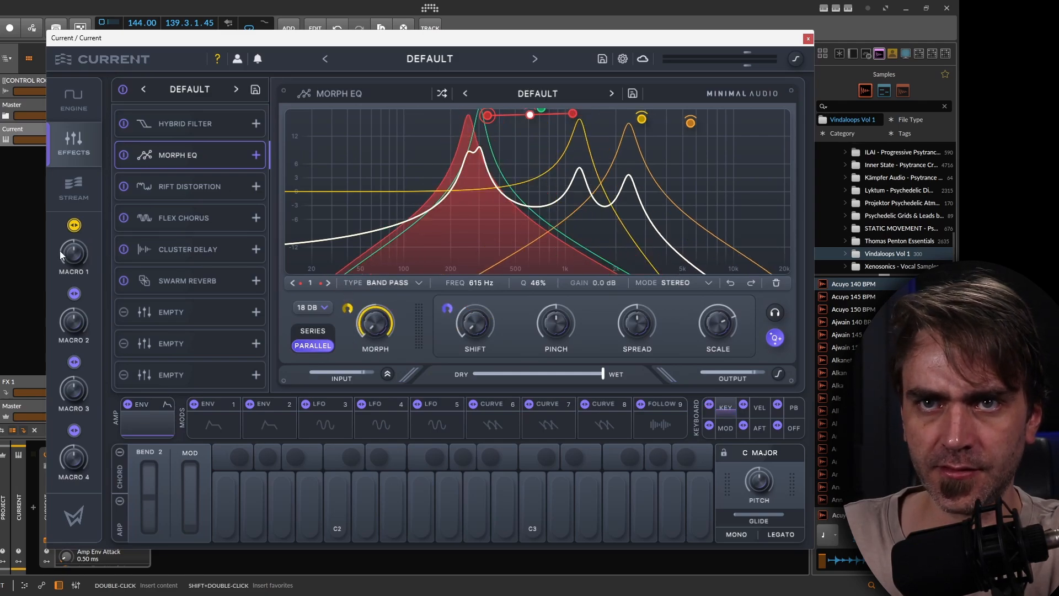
drag(59, 250, 84, 317)
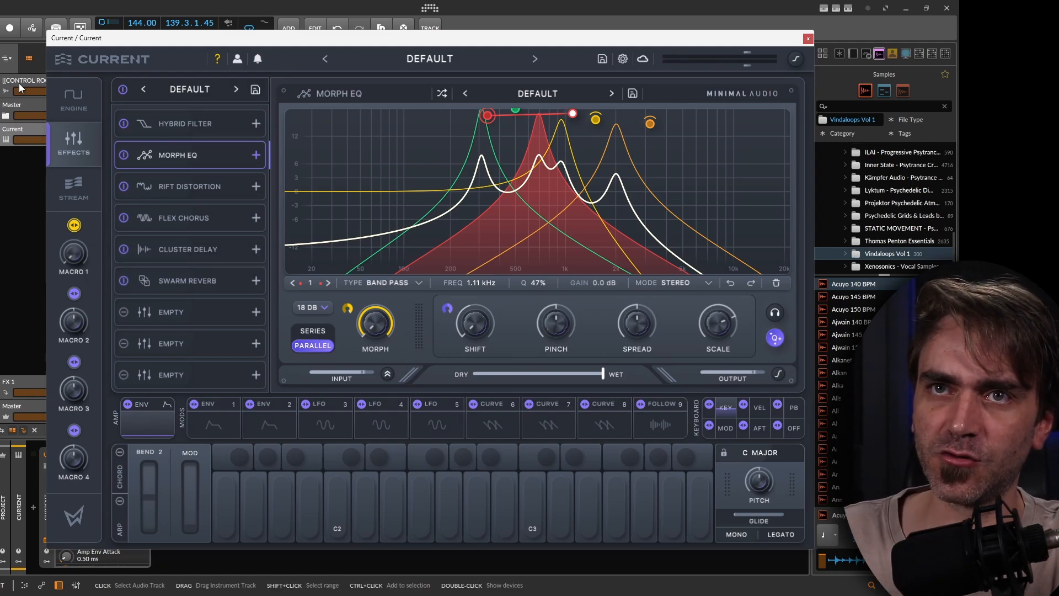
In the engine view, modulate the sampler level with Envelope 1 and shape the envelope into a short decay.
click(73, 100)
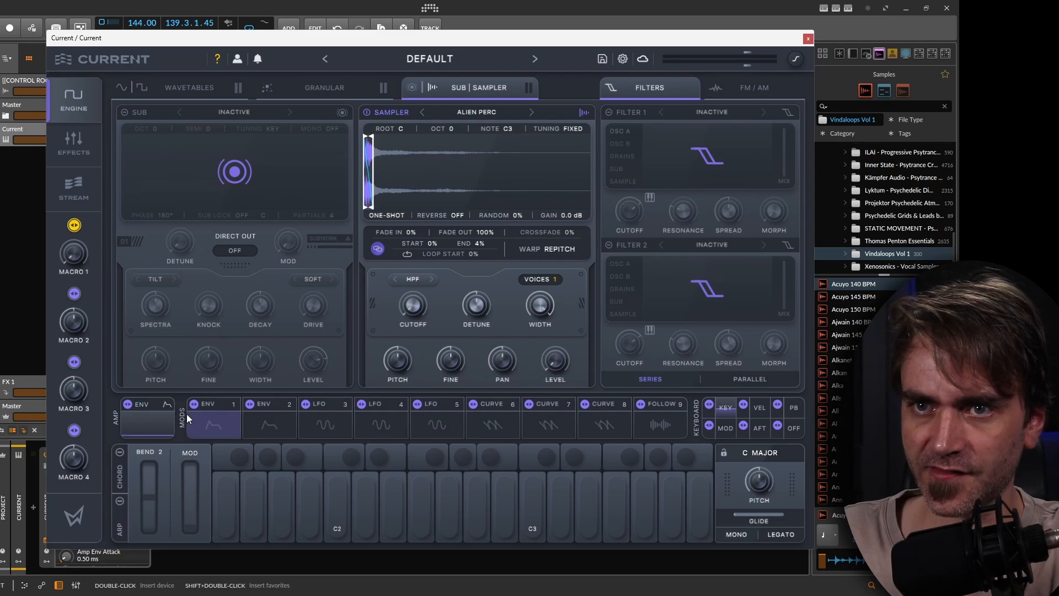
drag(555, 366, 556, 366)
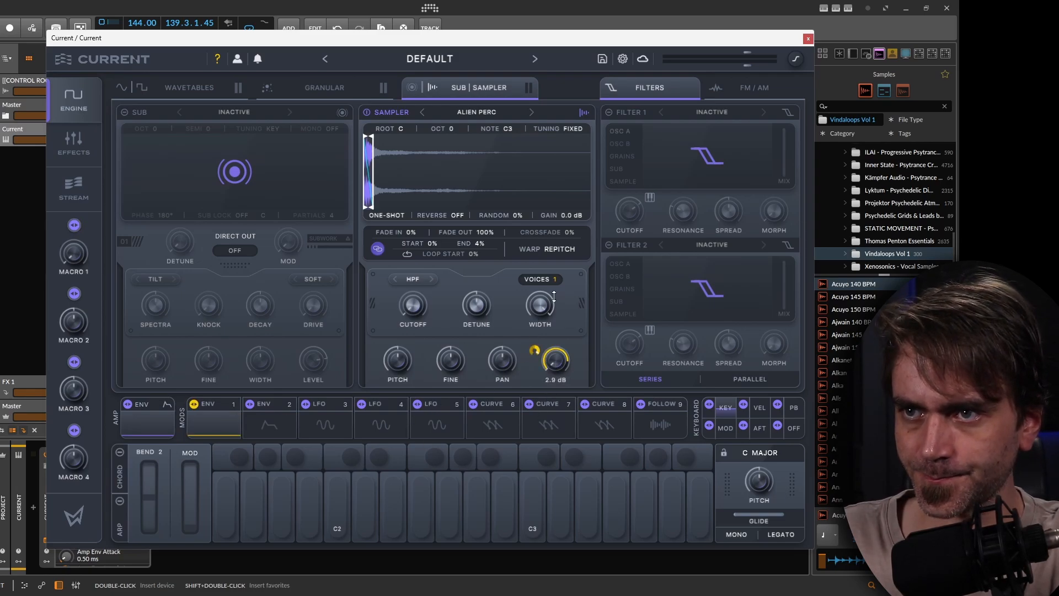
click(221, 424)
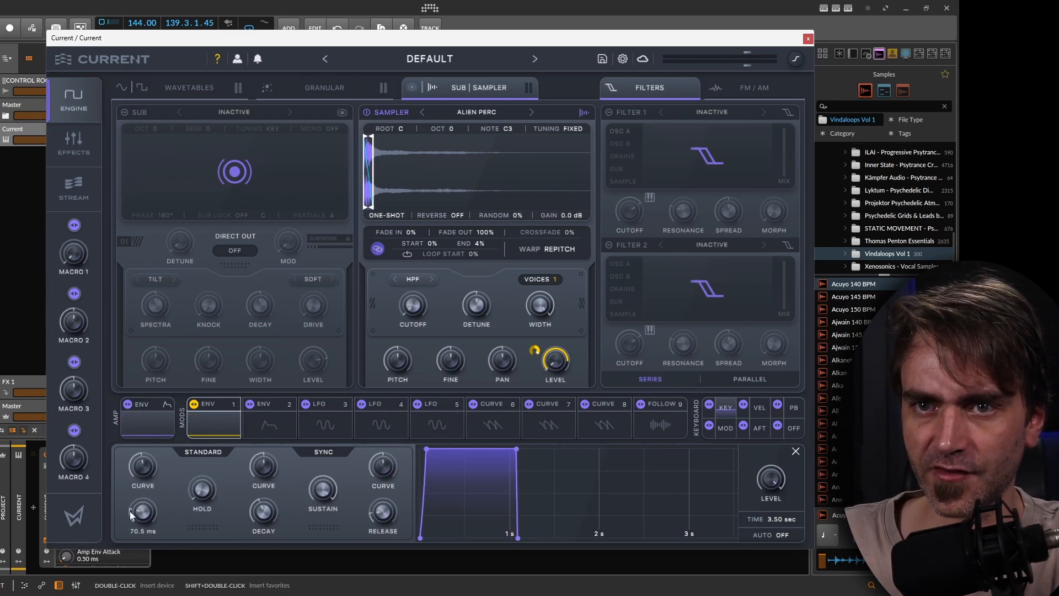
drag(130, 511, 137, 510)
drag(318, 559, 306, 577)
drag(265, 468, 267, 481)
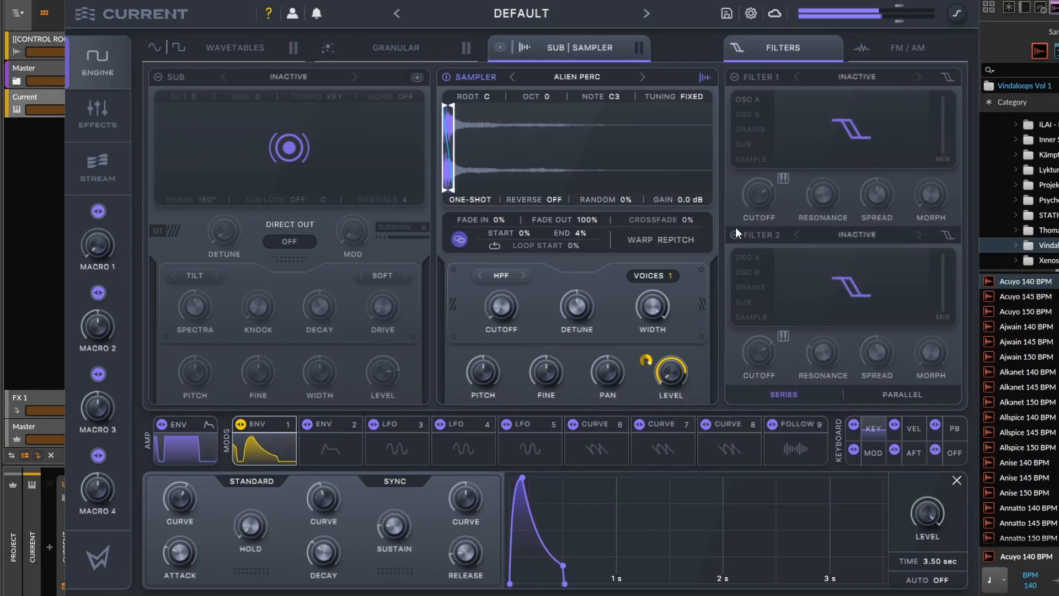
Extend the sample end to 15% and set the fade out to 42%.
drag(462, 171, 481, 171)
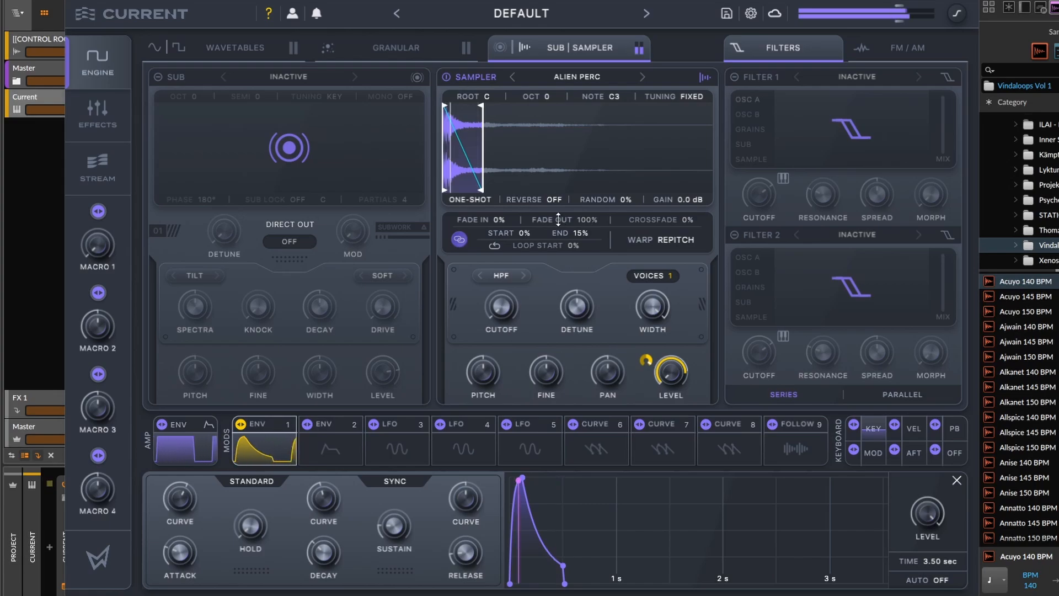
drag(573, 220, 558, 350)
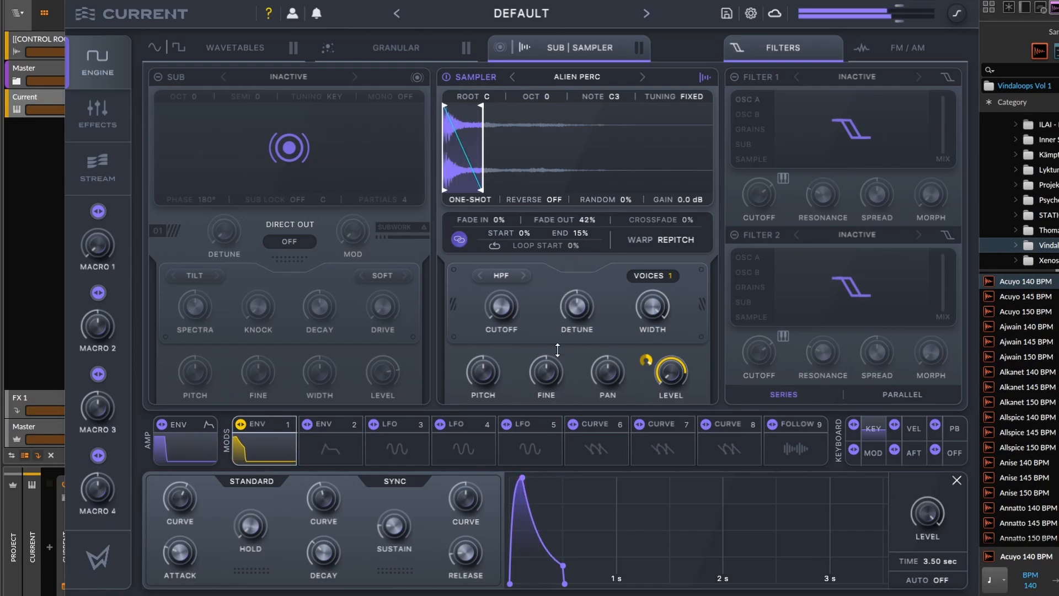
Return to Envelope 1 and set its attack curve to 20%.
drag(549, 428, 548, 430)
click(549, 429)
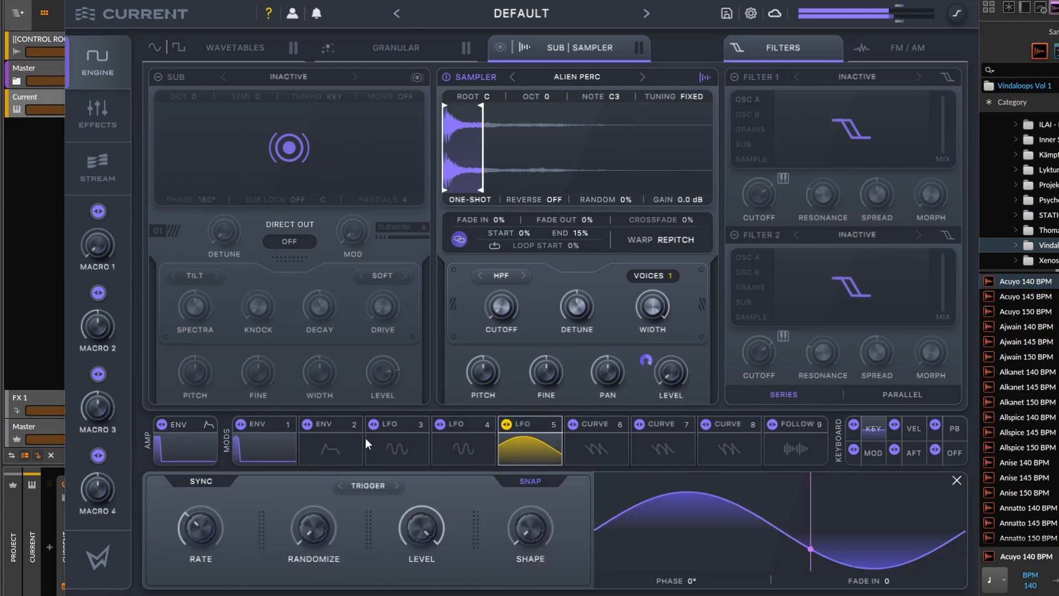
click(266, 424)
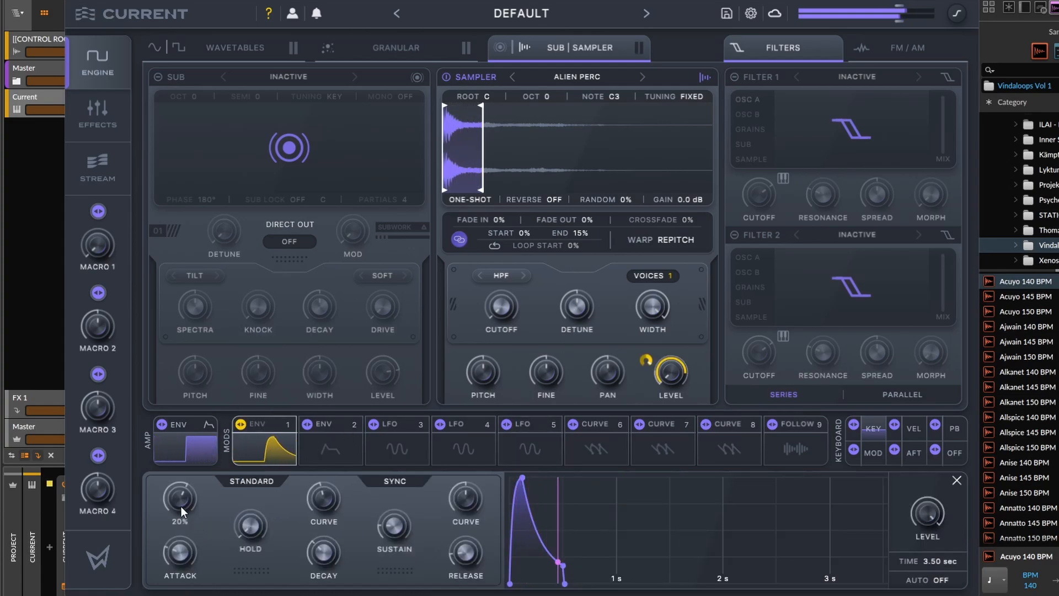
drag(179, 498, 182, 491)
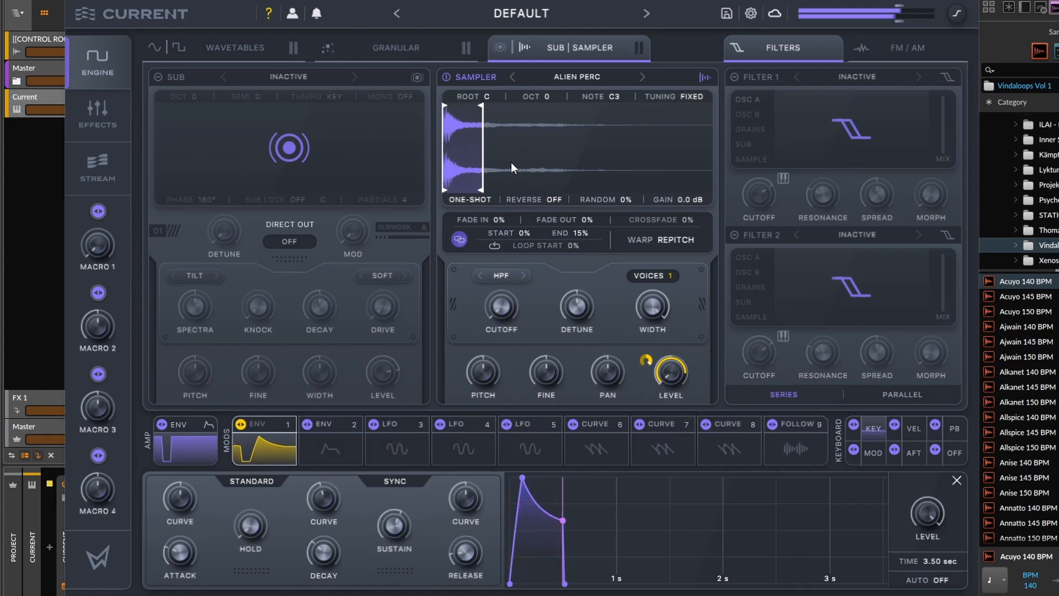
Shorten the sample end to 5%, switch playback to loop and turn reverse on.
mouse_move(483, 165)
mouse_down()
mouse_move(538, 166)
mouse_move(461, 166)
mouse_up()
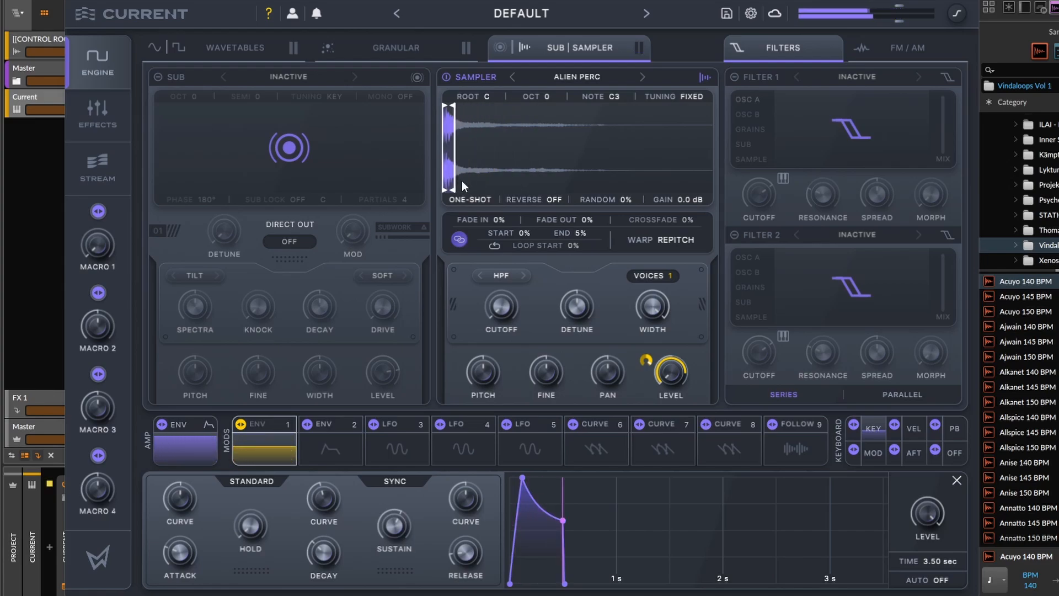
click(466, 199)
click(494, 238)
click(554, 201)
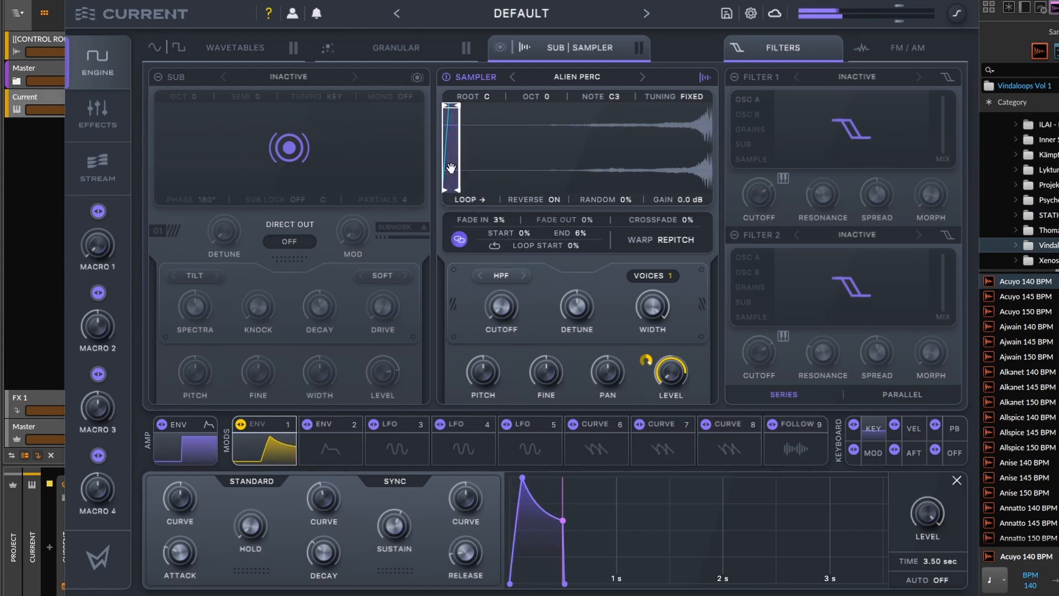
Move the sample window to the tail, reset the fade in, and set start and loop start to 92%.
drag(452, 166, 684, 167)
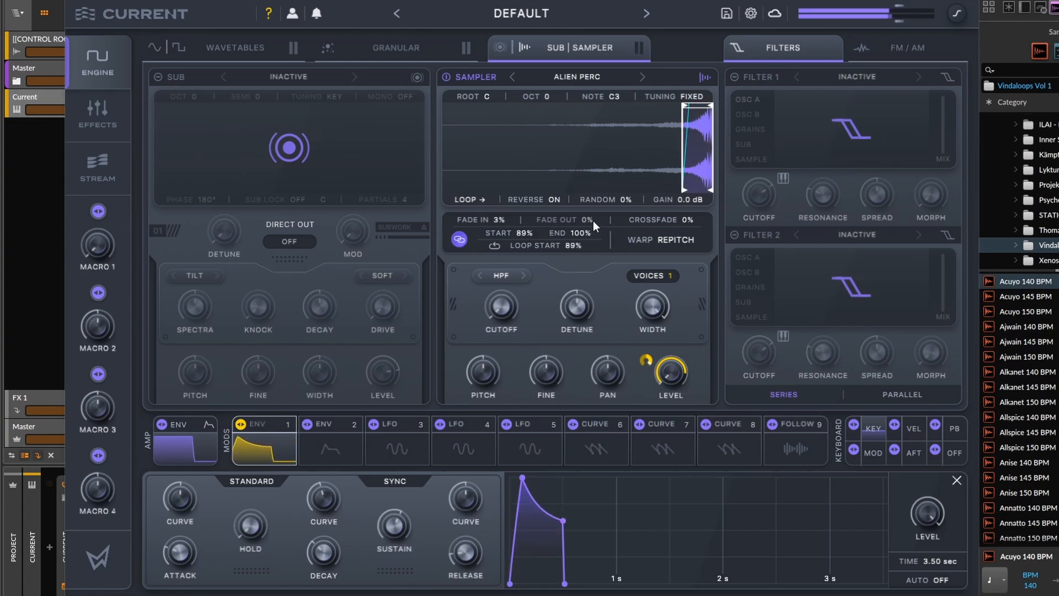
double_click(503, 220)
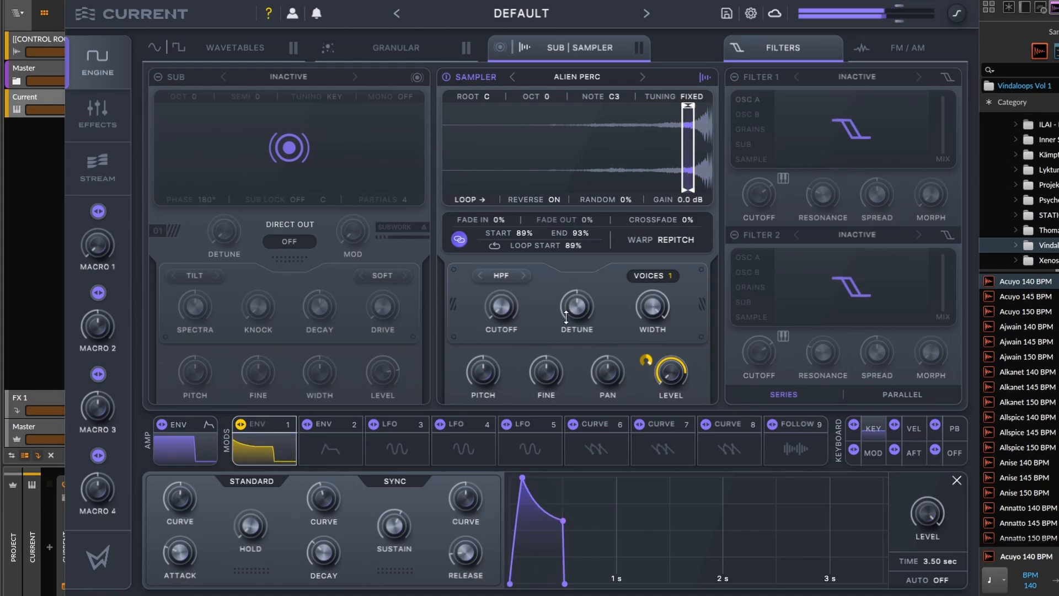
drag(577, 249, 543, 363)
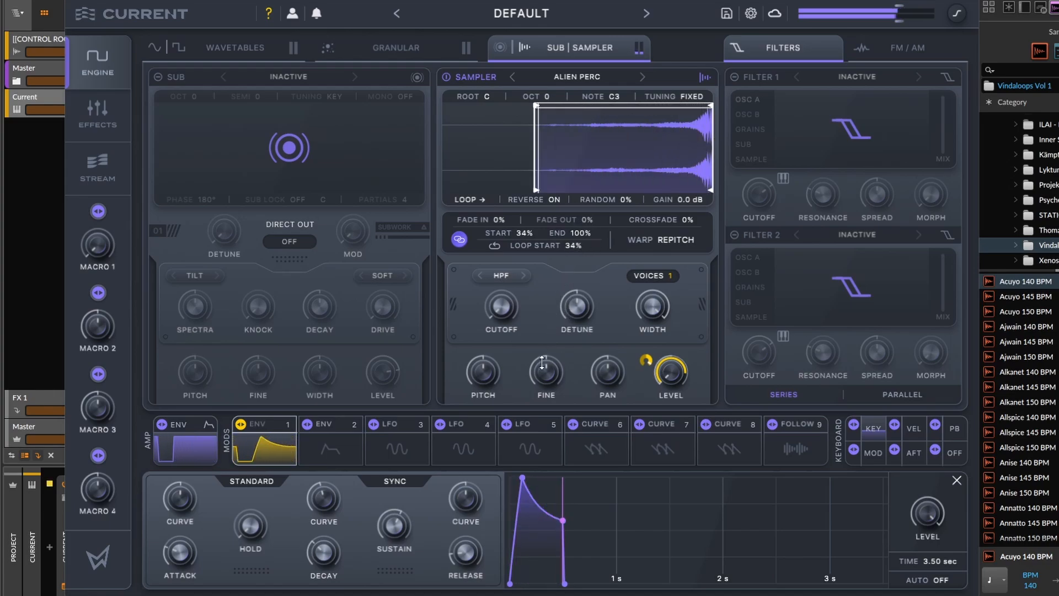
drag(555, 248, 646, 157)
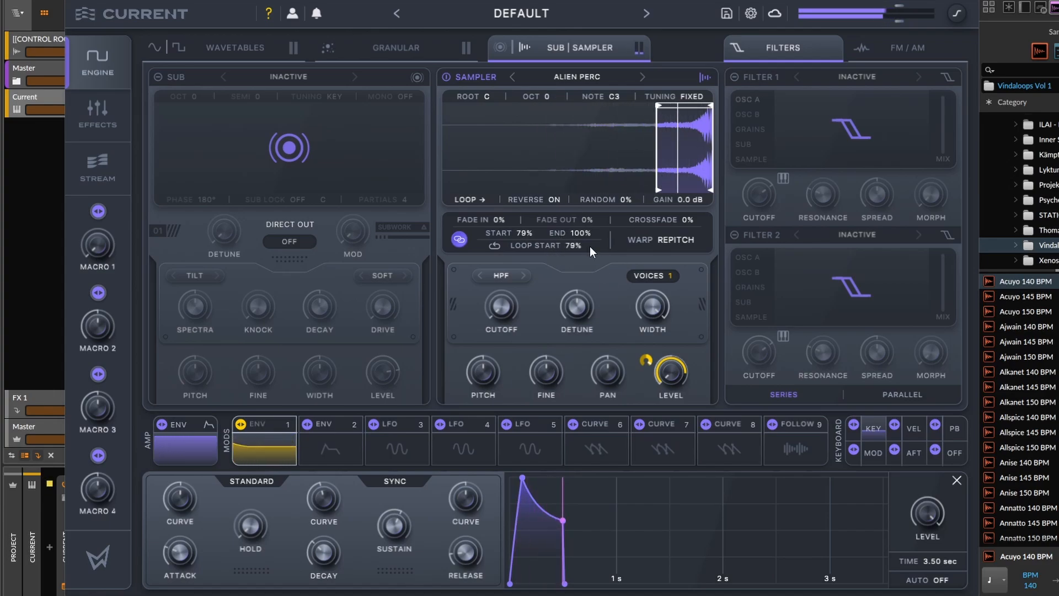
drag(571, 241, 591, 217)
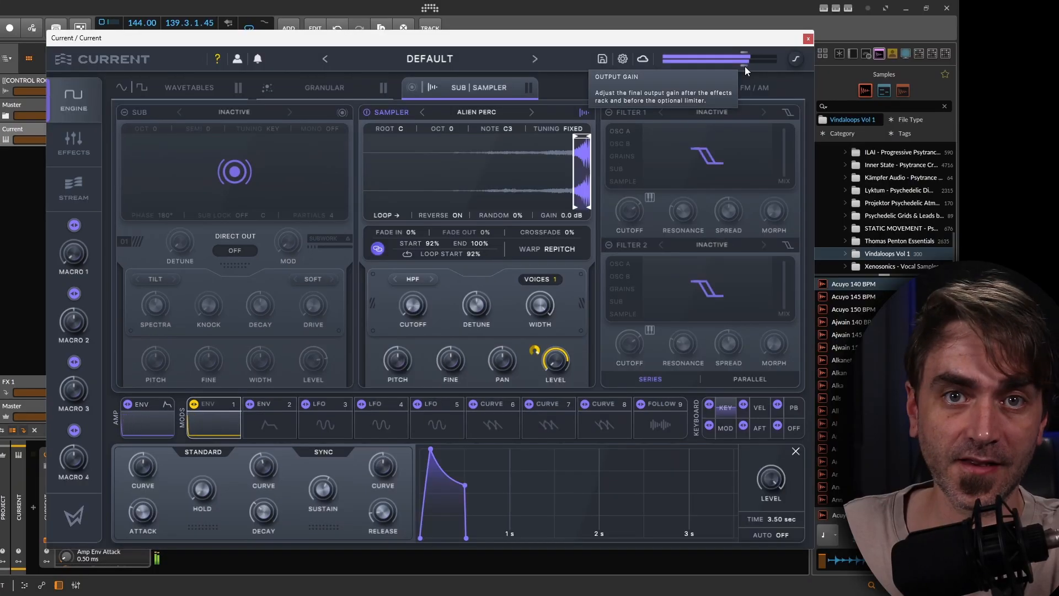
In the effects view, insert a second Cluster Delay after the Backspin delay.
click(86, 133)
click(181, 281)
drag(181, 281, 175, 313)
click(711, 138)
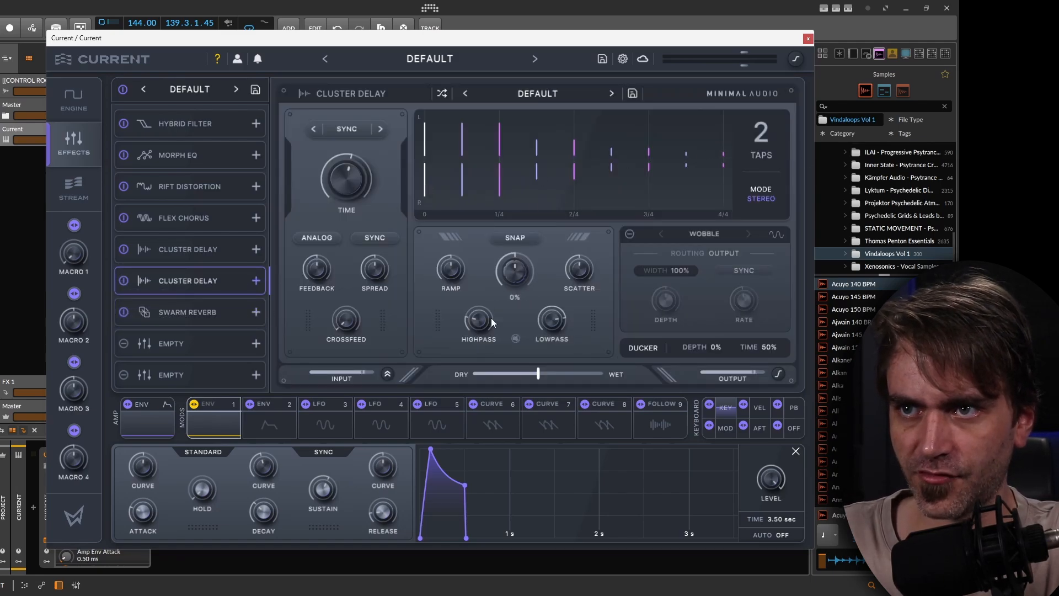
Adjust the new delay's time, spacing and highpass, and set its lowpass to 3.31 kHz.
mouse_move(347, 166)
mouse_down()
mouse_move(352, 154)
mouse_move(345, 172)
mouse_up()
drag(582, 285, 580, 198)
drag(482, 321, 485, 294)
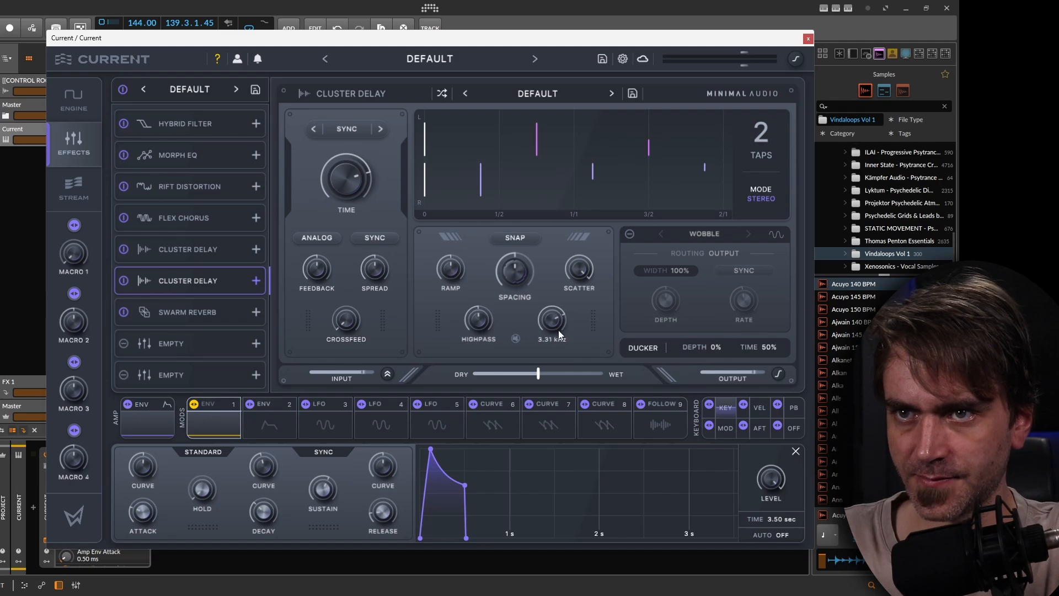
drag(559, 330, 548, 332)
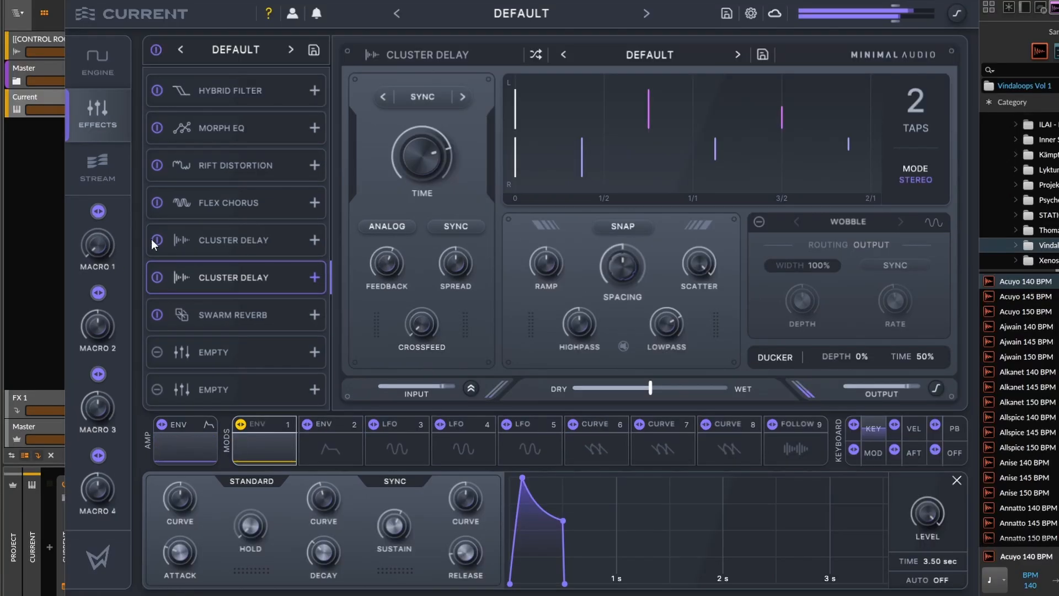
Open the Swarm Reverb and pull its dry/wet mix fully dry.
click(229, 310)
drag(608, 393, 612, 392)
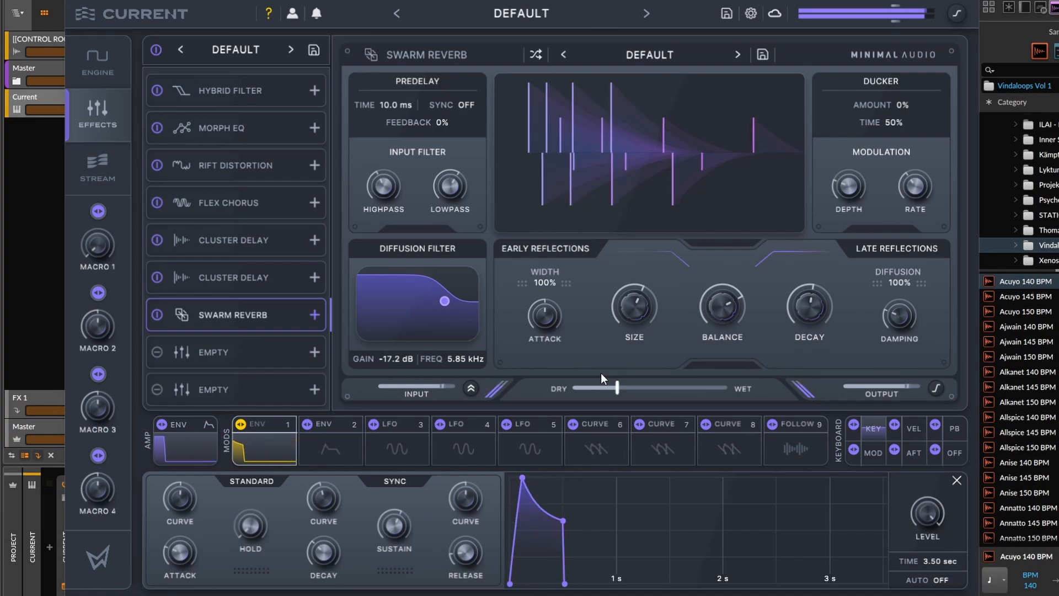
drag(617, 388, 610, 387)
Assign Macro 4 to the reverb's dry/wet mix and set its modulation range.
click(272, 275)
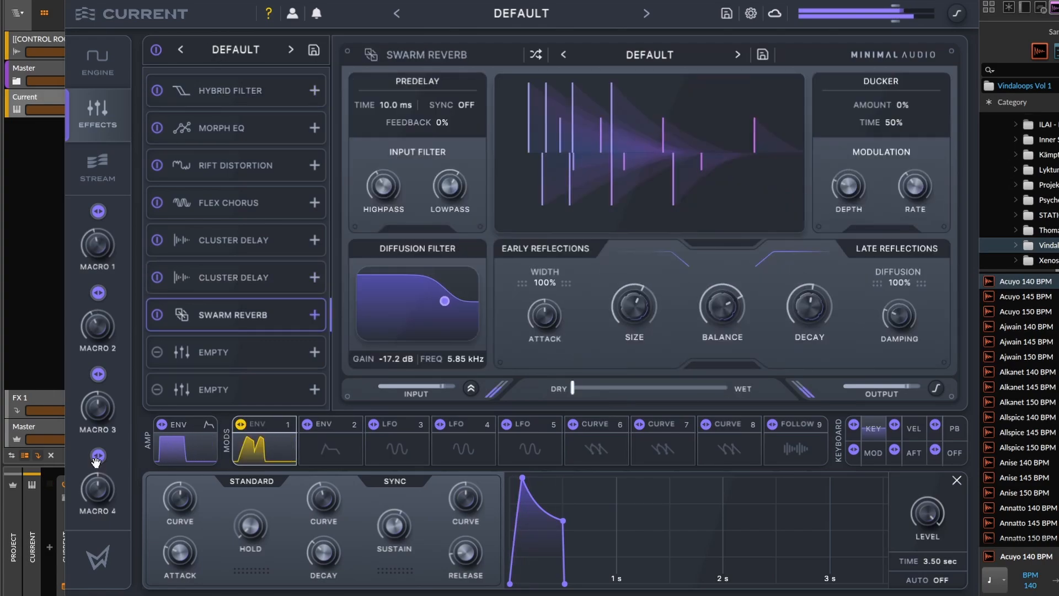
drag(99, 455, 557, 403)
drag(565, 297, 575, 280)
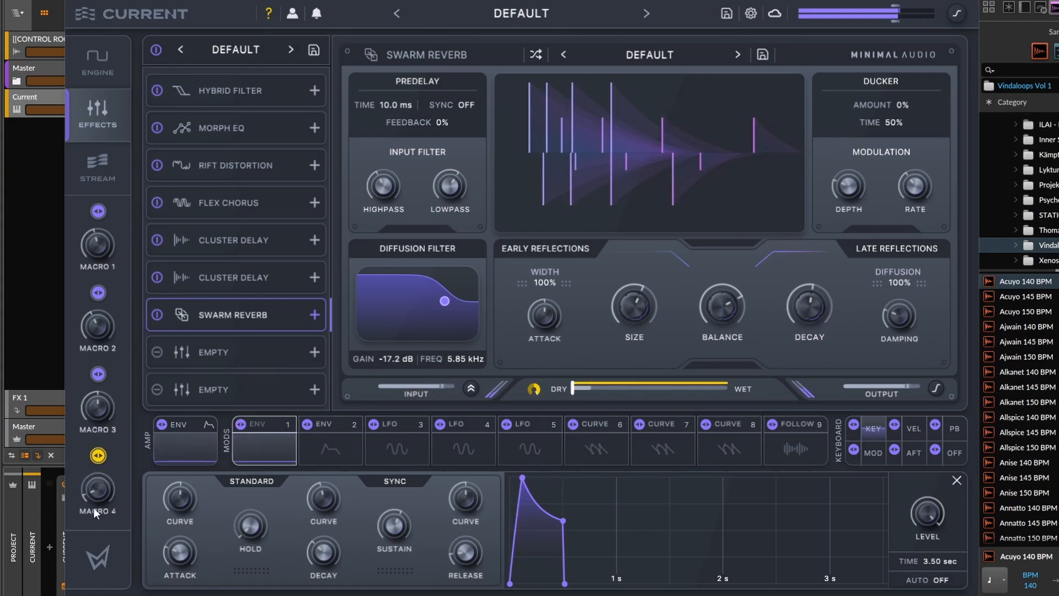
Open the Backspin Cluster Delay and assign Macro 3 to its dry/wet mix.
click(232, 240)
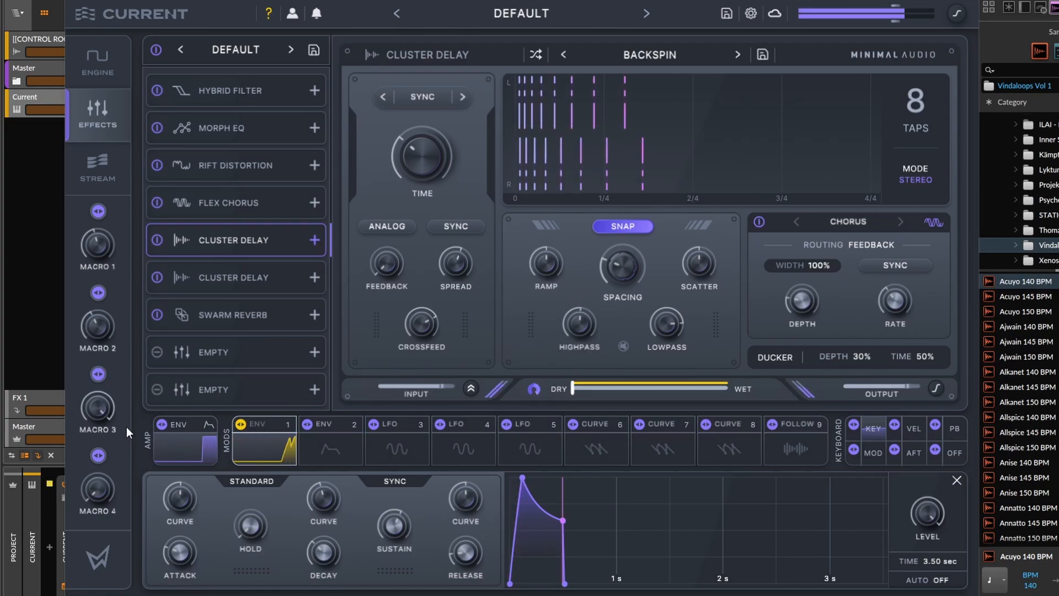
click(99, 374)
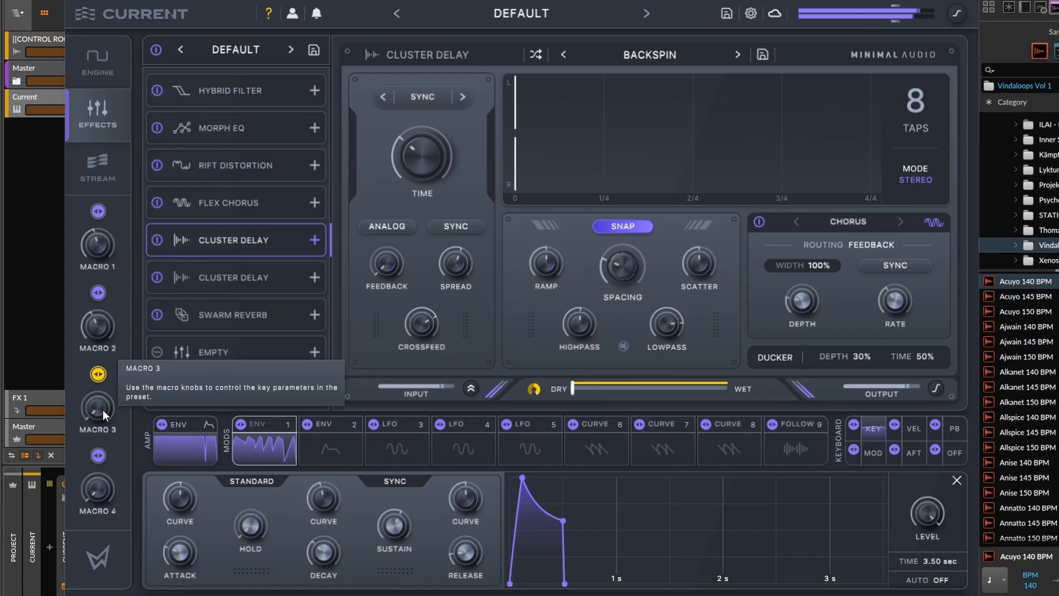
click(98, 375)
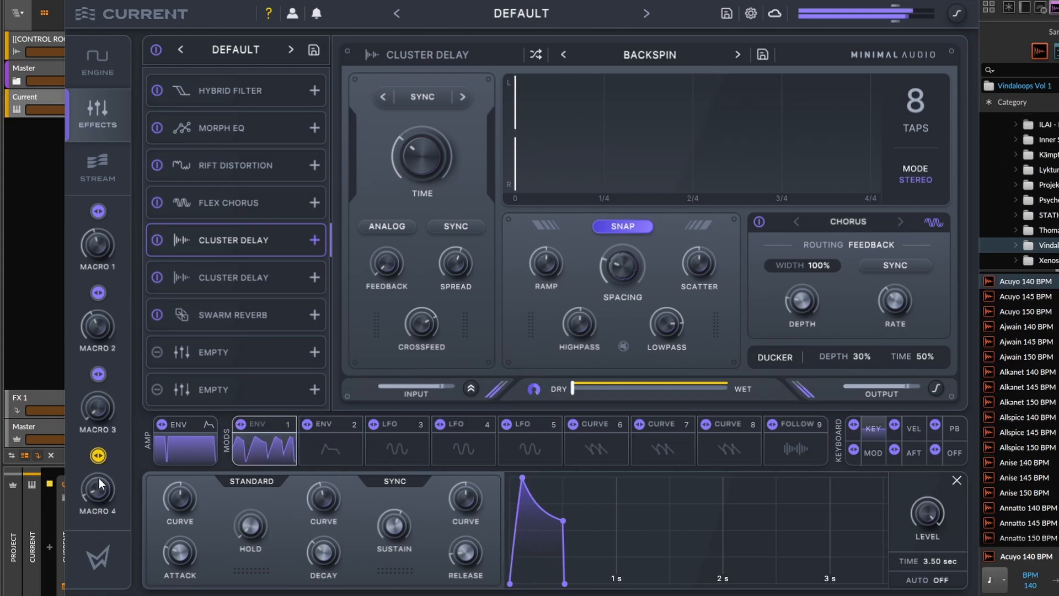
drag(100, 483, 112, 421)
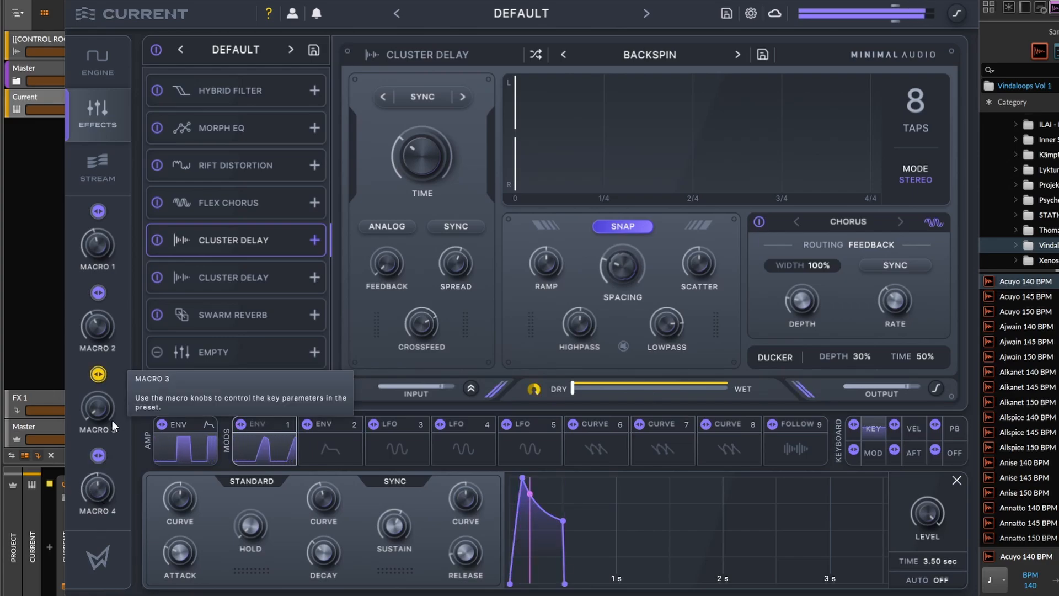
In the engine view, disable the sampler and open the Granular oscillator.
click(99, 64)
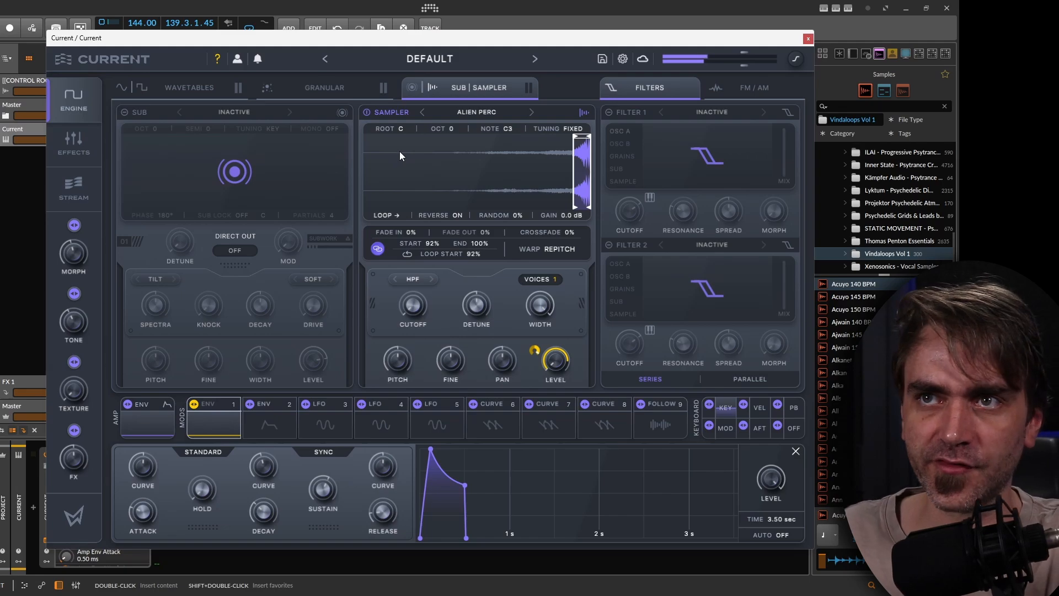
click(368, 112)
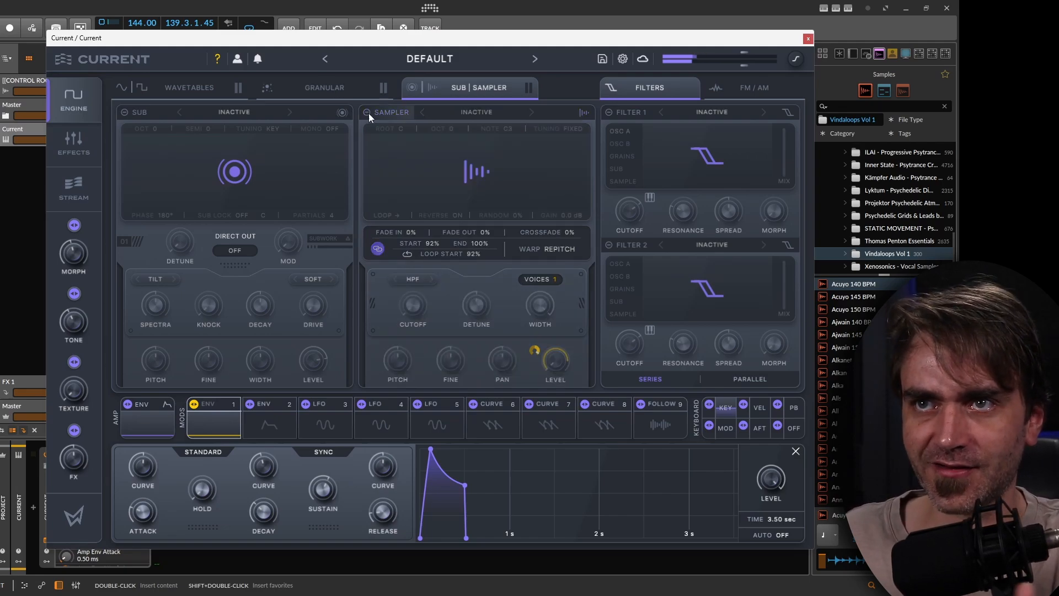
click(319, 86)
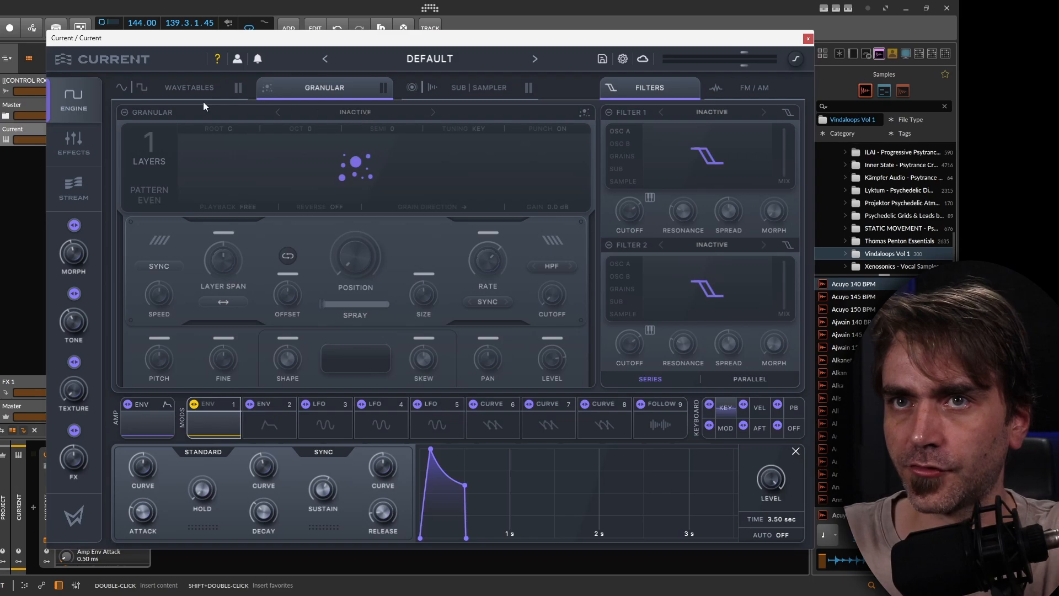
Enable the Granular oscillator and load the A Cloud sample.
click(125, 112)
click(375, 113)
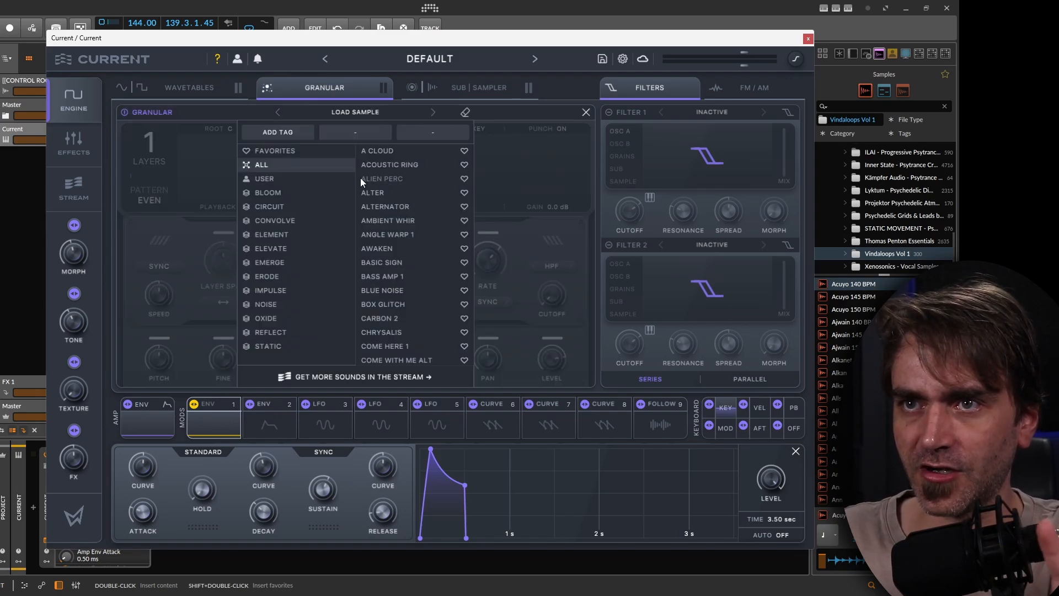
double_click(381, 151)
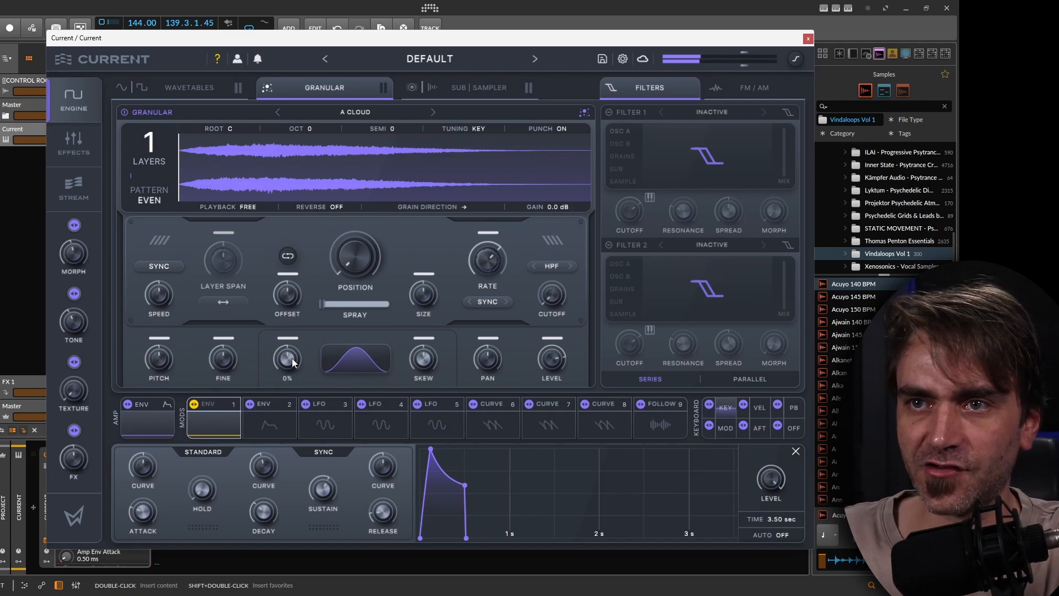
Adjust the grain shape and skew.
drag(292, 362, 278, 458)
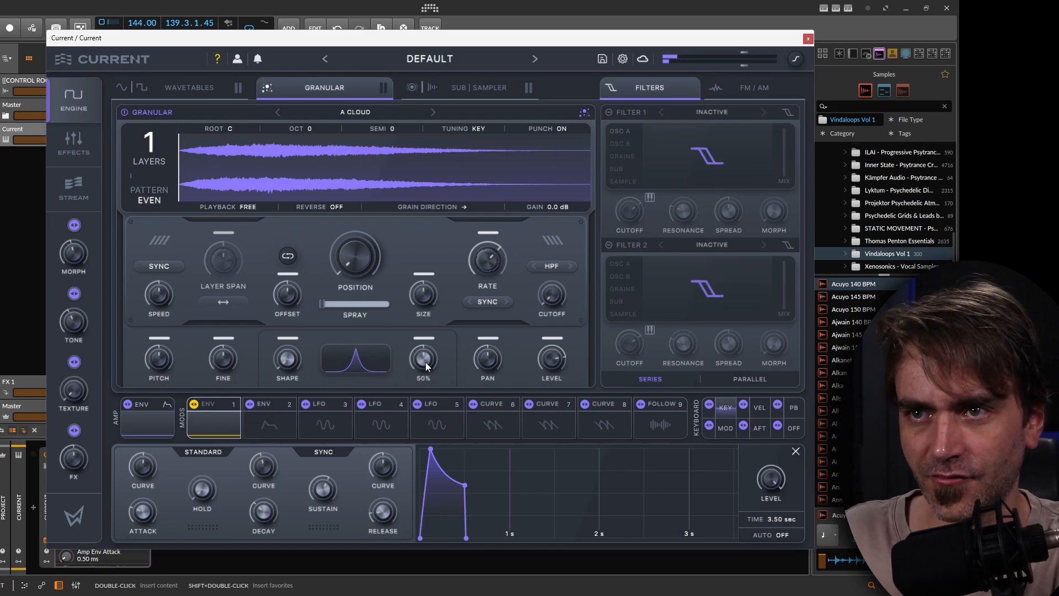
drag(426, 365, 415, 407)
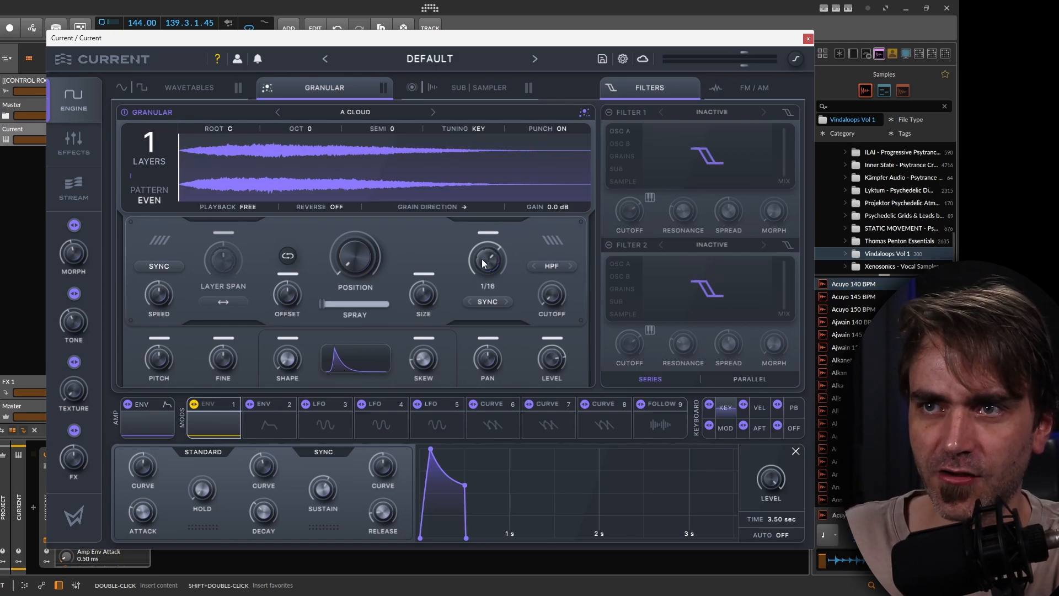
Adjust the synced grain rate of the Granular oscillator, trying values such as 1/16 D.
drag(488, 265, 491, 302)
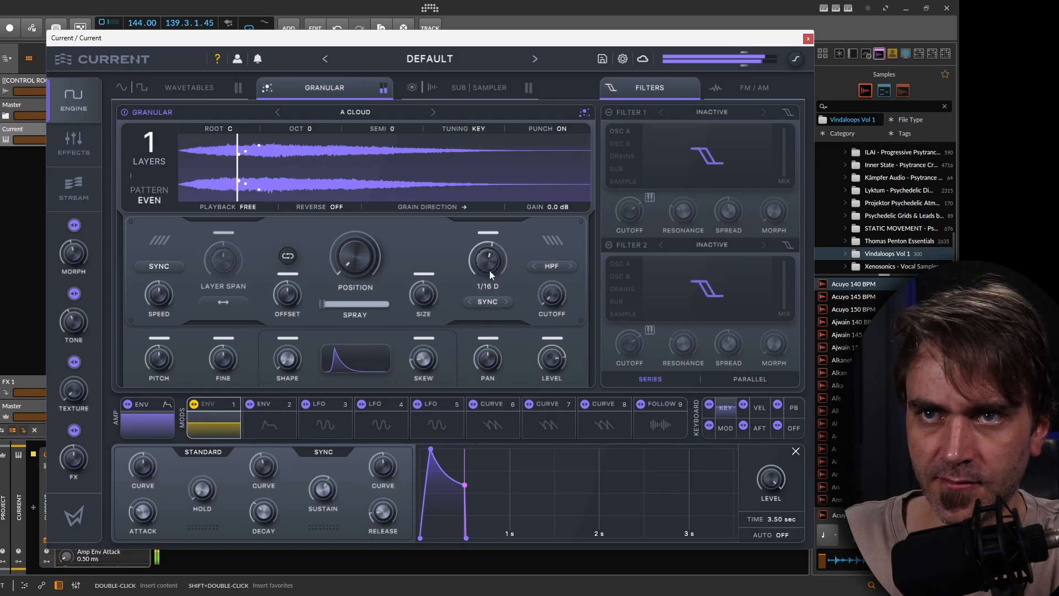
mouse_move(480, 282)
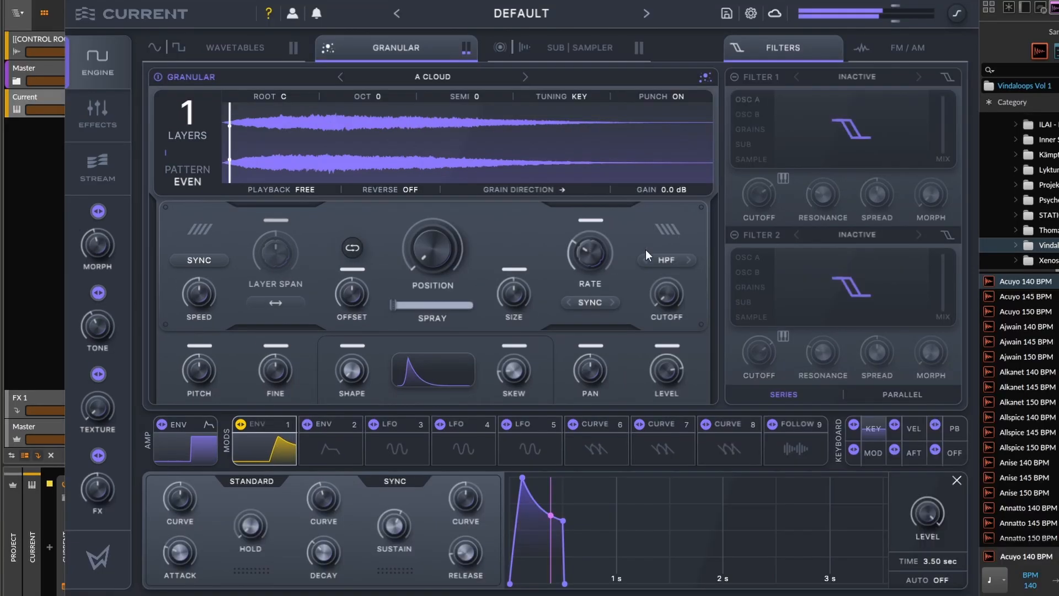
drag(489, 266, 499, 220)
drag(603, 205, 591, 292)
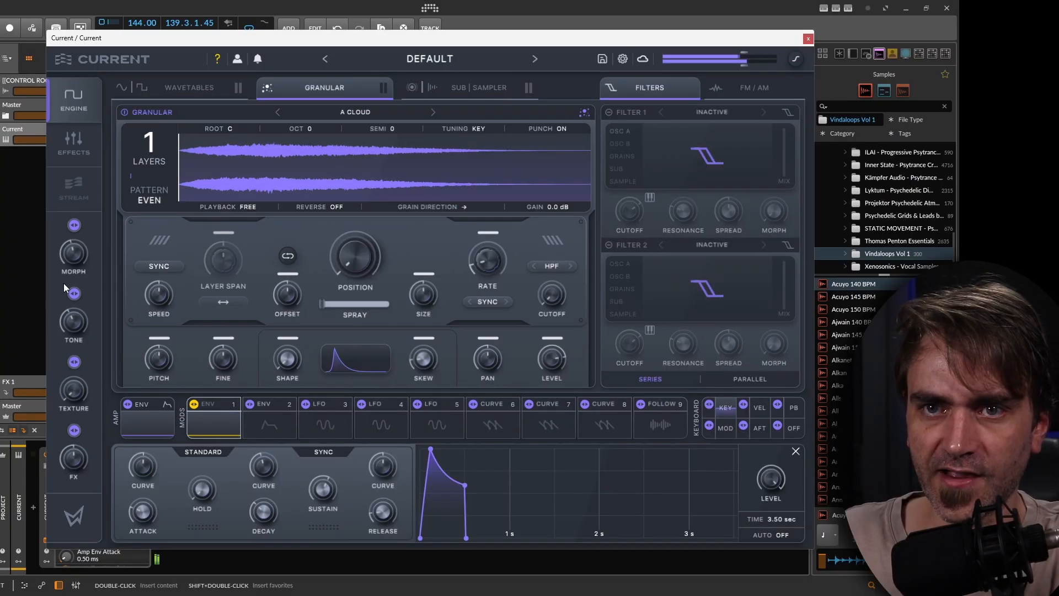
mouse_move(481, 267)
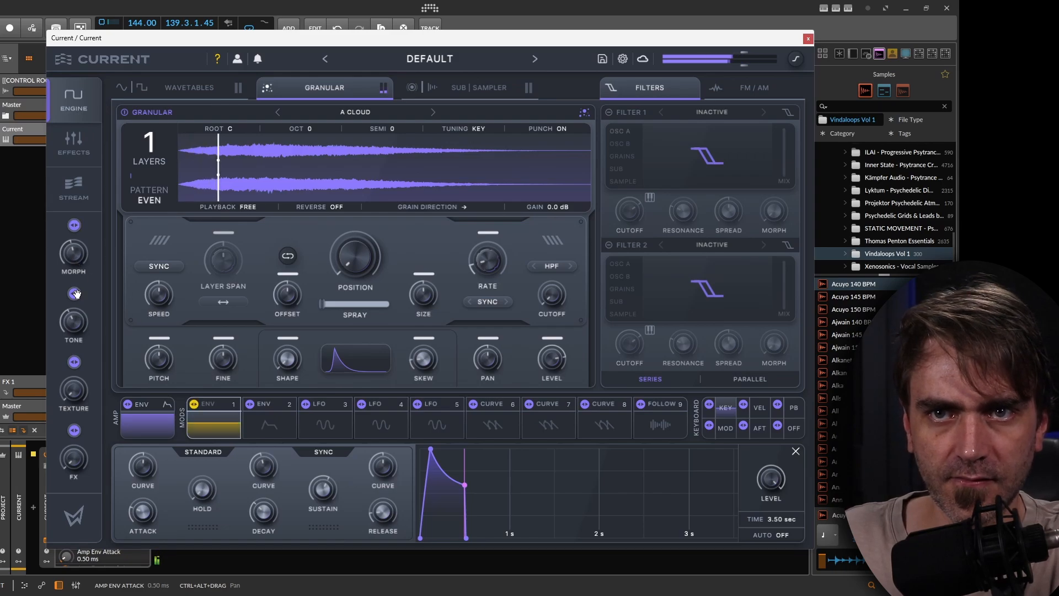
In the effects view, bypass the Hybrid Filter, Morph EQ and Rift Distortion effects.
click(77, 148)
click(124, 124)
click(124, 155)
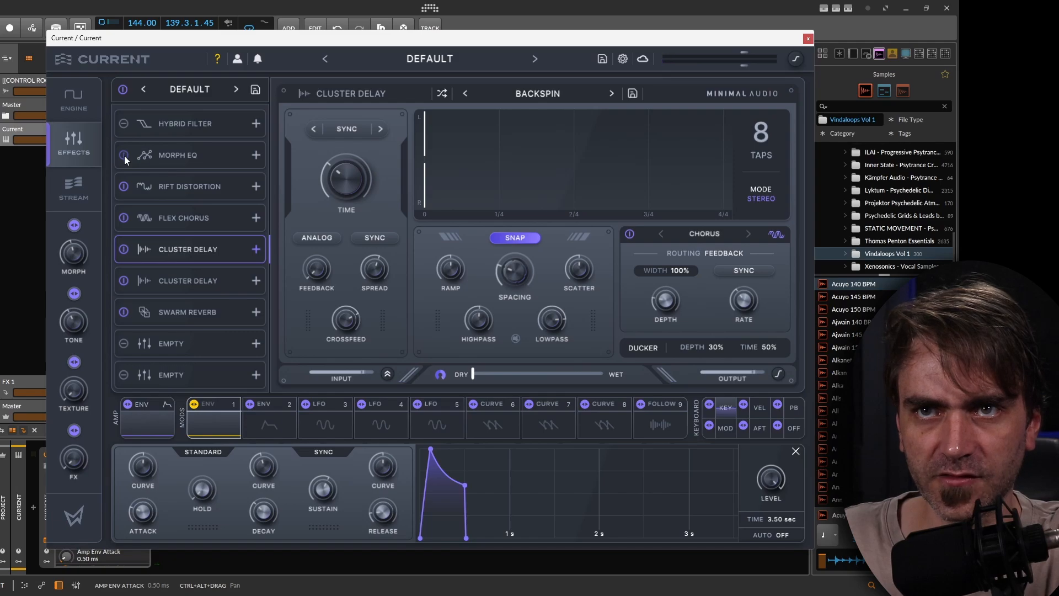
click(124, 187)
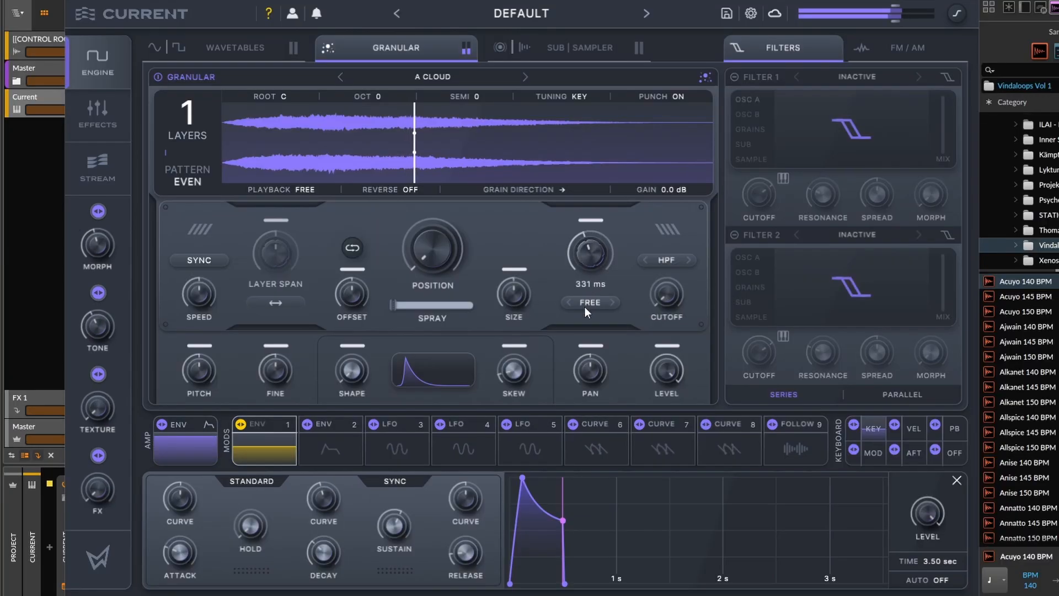
Adjust the free-running grain rate, trying about 138 ms, and nudge the grain position.
drag(593, 253, 604, 233)
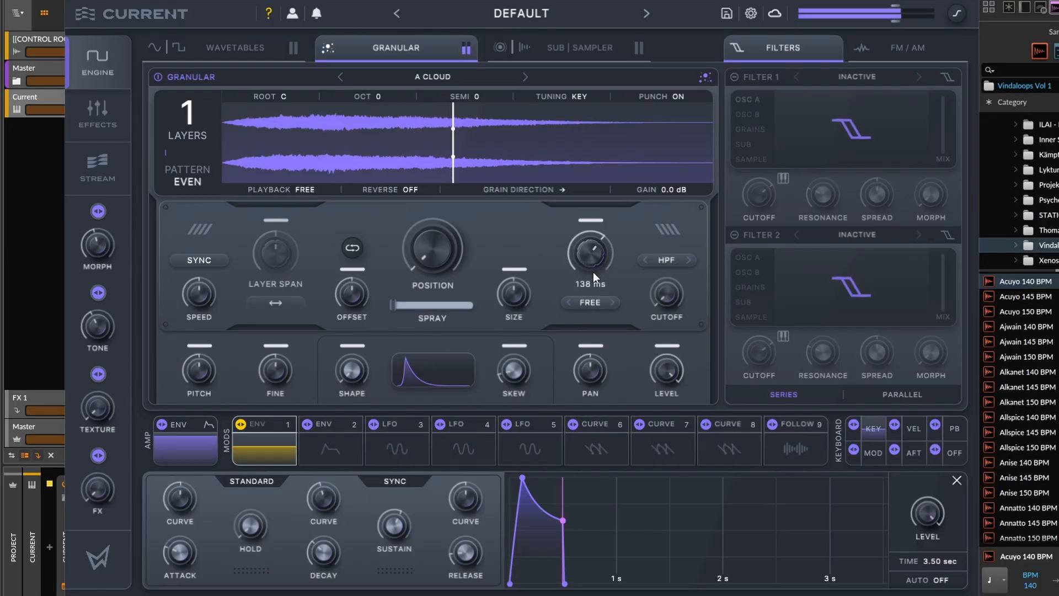
mouse_move(431, 287)
mouse_down()
mouse_move(420, 260)
mouse_move(426, 224)
mouse_move(409, 280)
mouse_up()
mouse_move(591, 253)
mouse_down()
mouse_move(614, 238)
mouse_move(593, 252)
mouse_move(611, 185)
mouse_up()
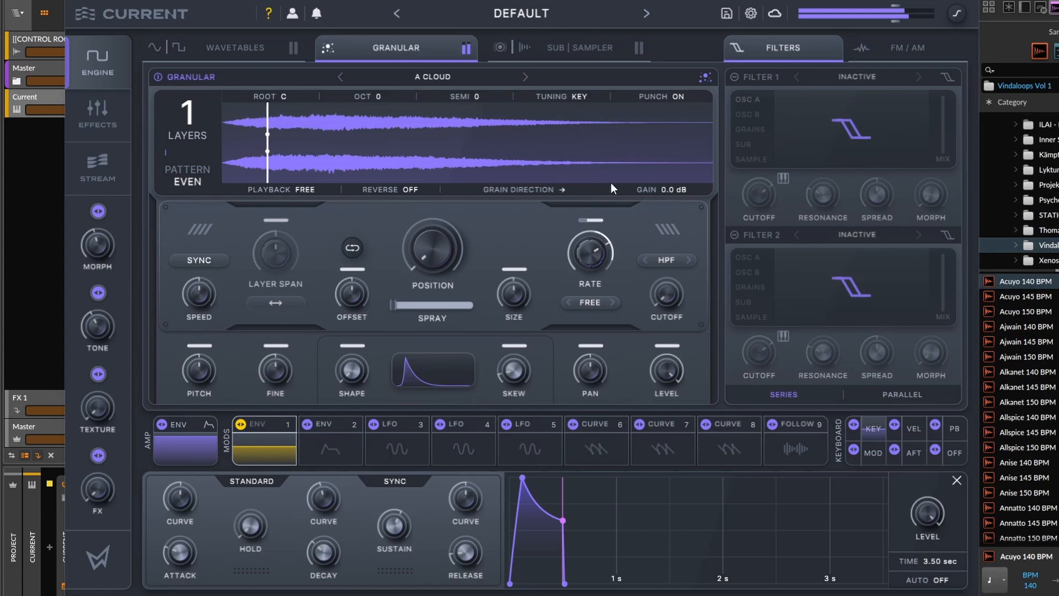
Increase the grain layers to 3, lower the grain rate and adjust the pan.
drag(189, 115, 210, 50)
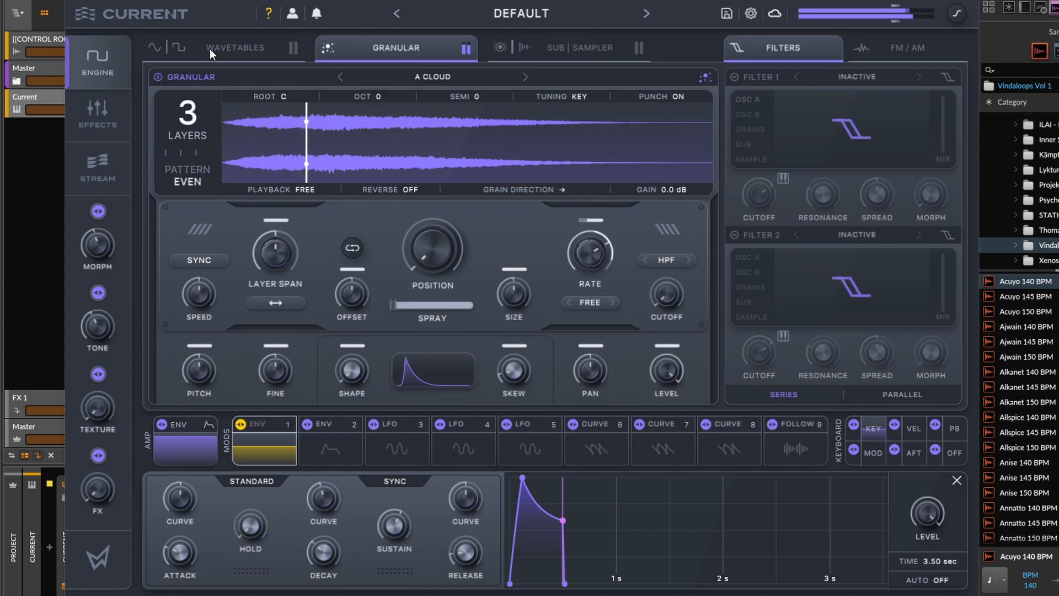
drag(590, 250, 579, 287)
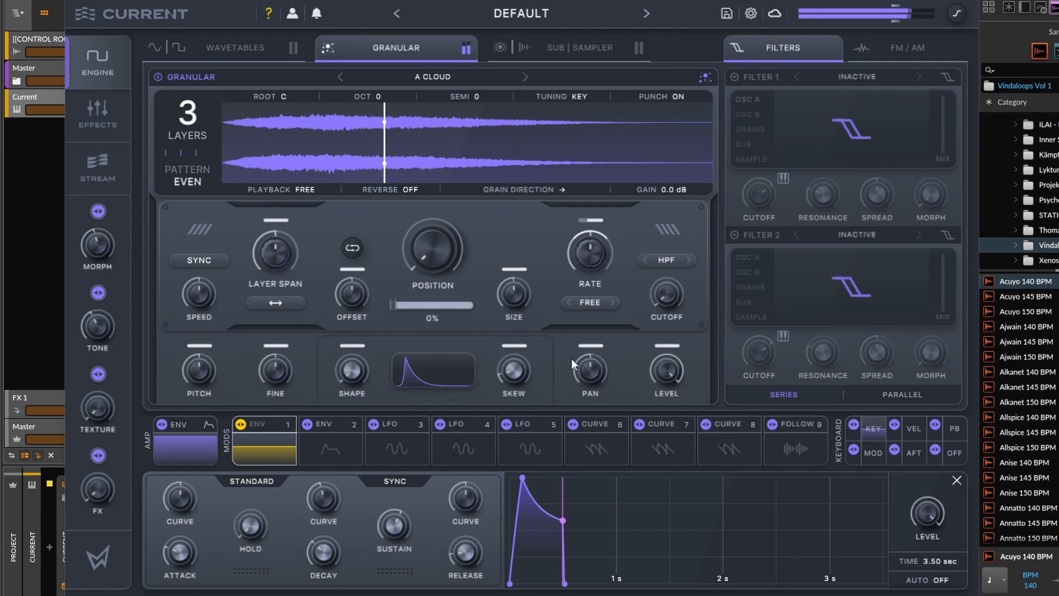
drag(600, 358, 623, 258)
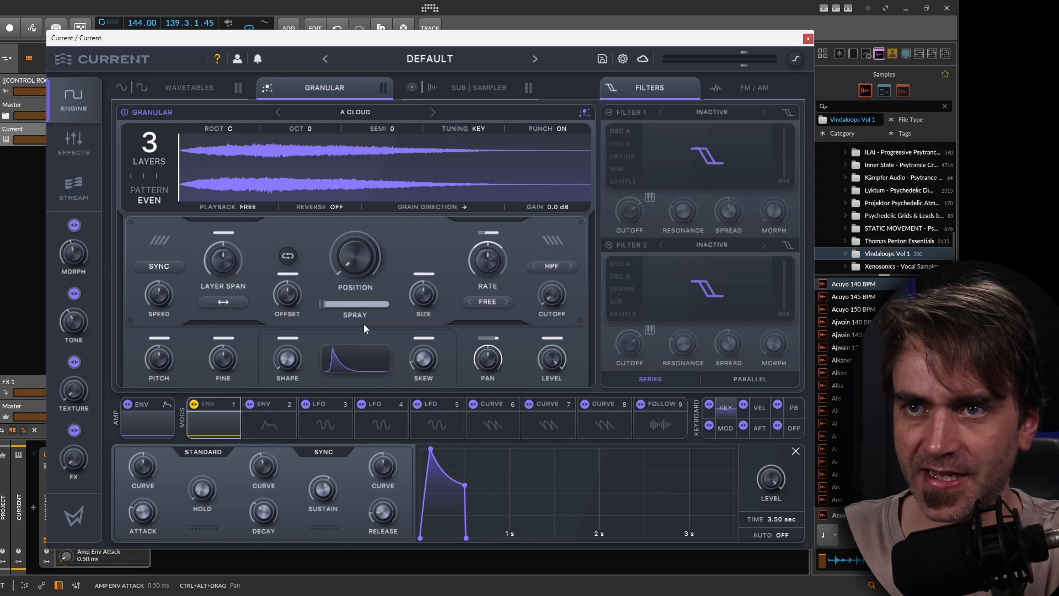
Load the Box Glitch sample from the Bloom category into the Granular oscillator.
click(364, 113)
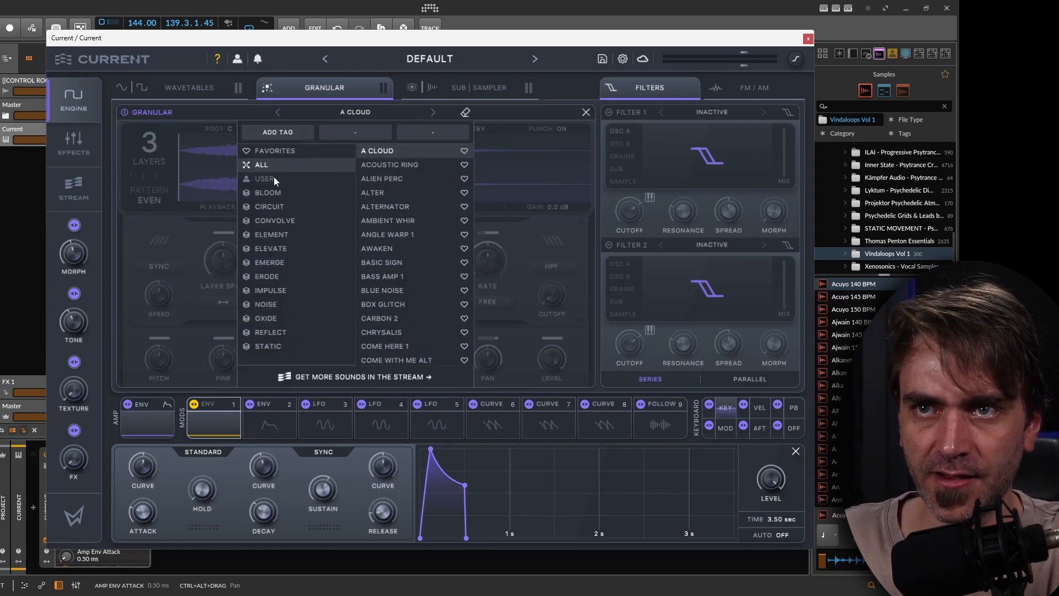
click(270, 193)
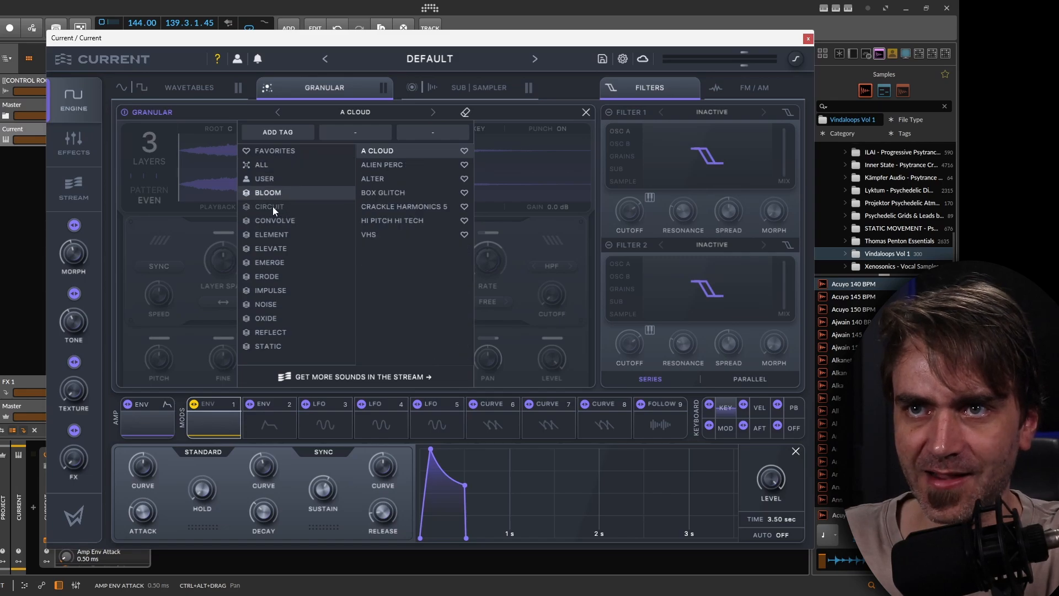
click(369, 192)
click(180, 178)
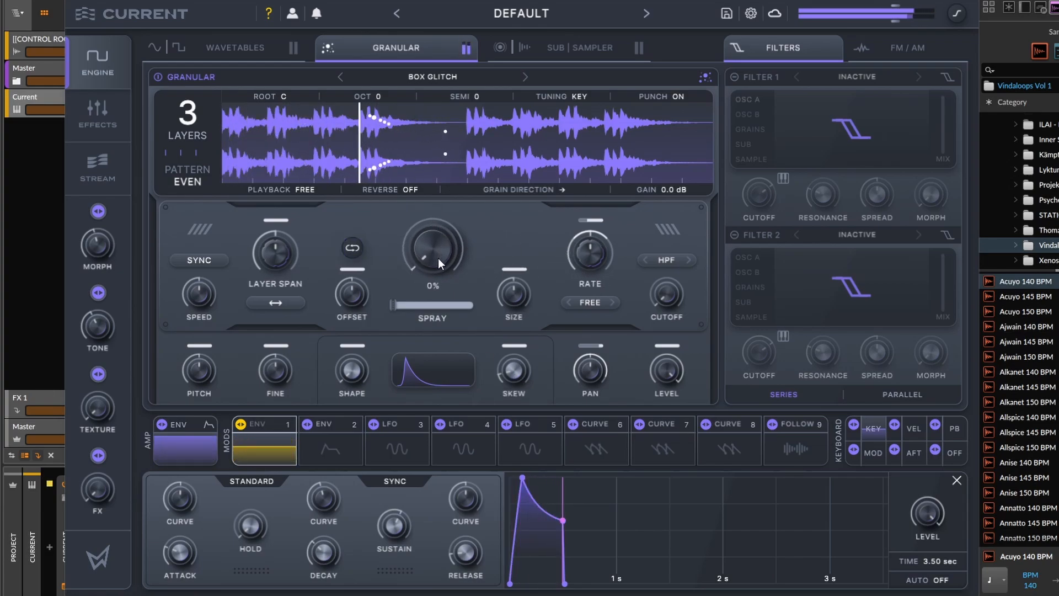
Set the grain position to about 18% and tweak the grain rate.
drag(429, 269, 434, 236)
drag(572, 247, 577, 276)
drag(449, 243, 448, 236)
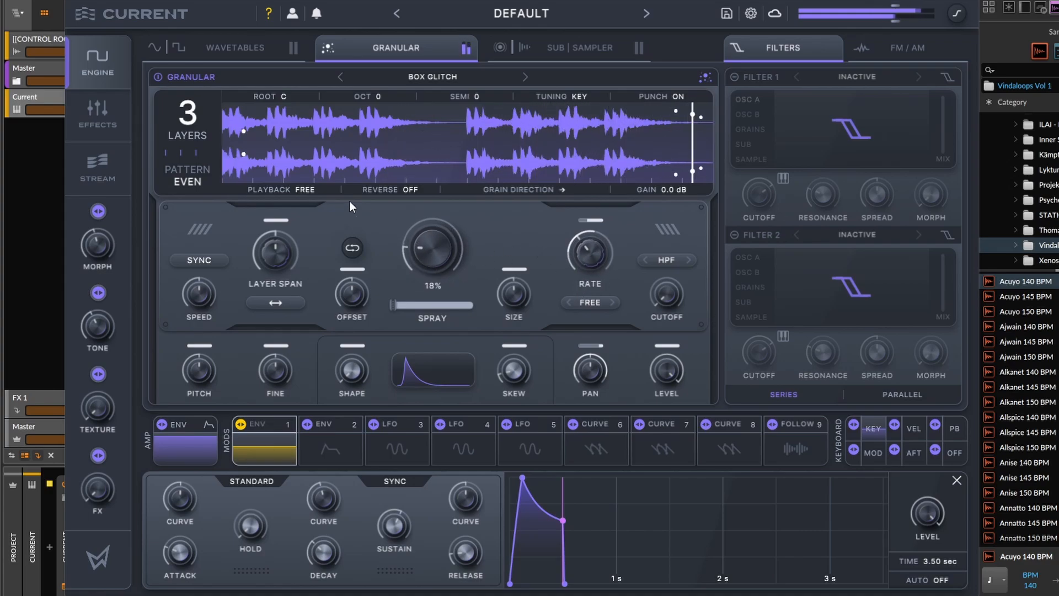
Switch playback to Loop and narrow the loop region to about 0%–6% at the start of the sample.
click(308, 189)
click(291, 269)
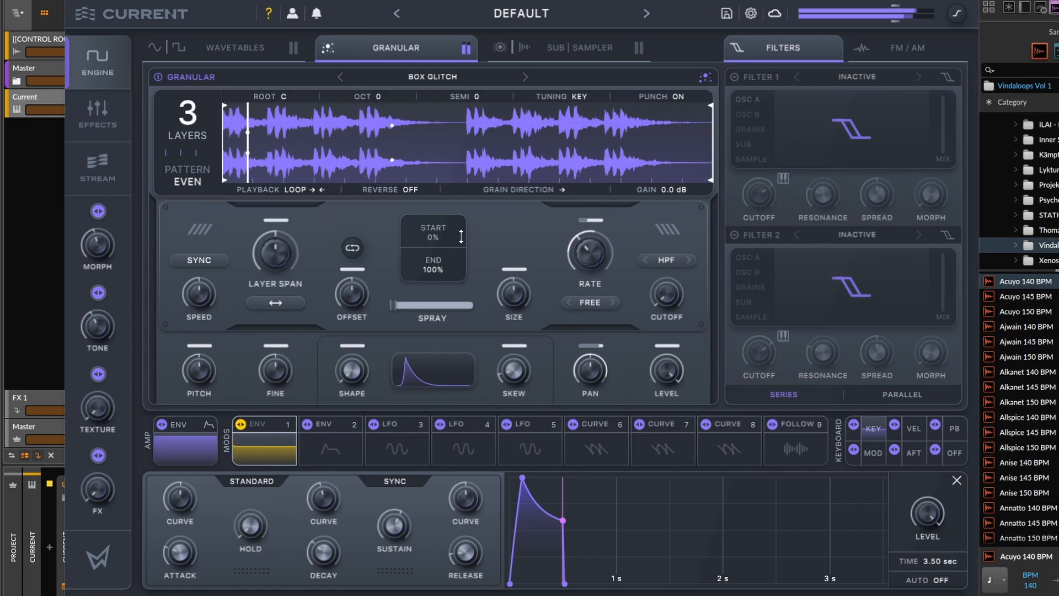
drag(558, 142, 230, 153)
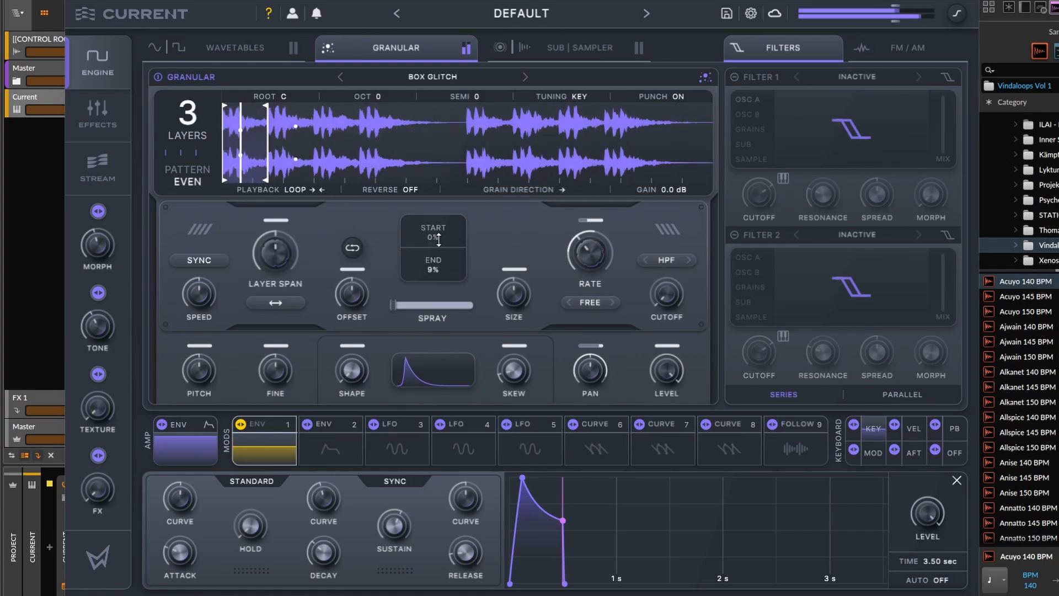
mouse_move(438, 239)
mouse_down()
mouse_move(441, 222)
mouse_move(437, 242)
mouse_up()
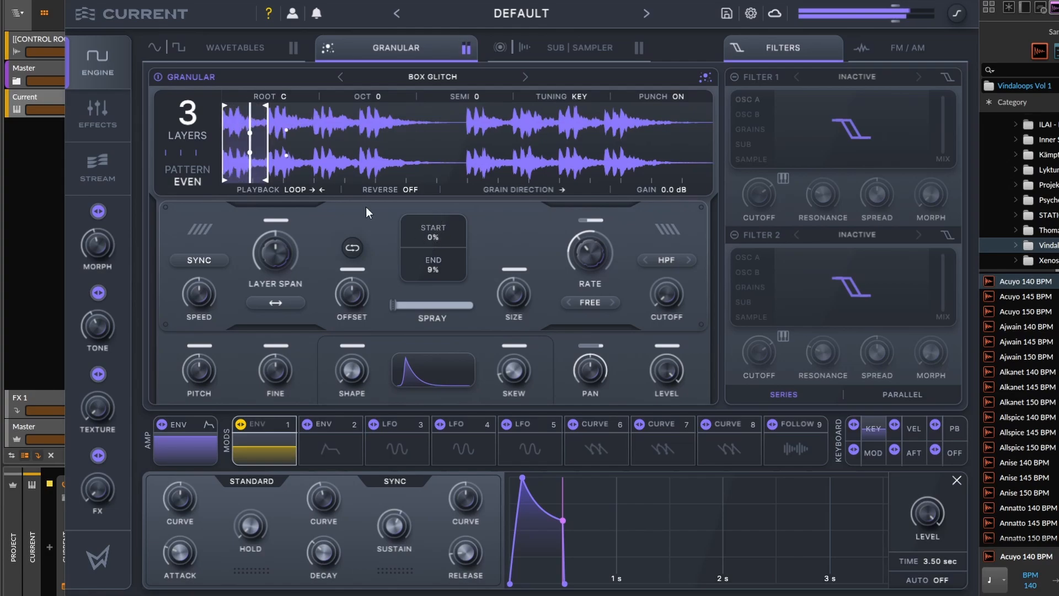
mouse_move(269, 154)
mouse_down()
mouse_move(284, 154)
mouse_move(252, 154)
mouse_up()
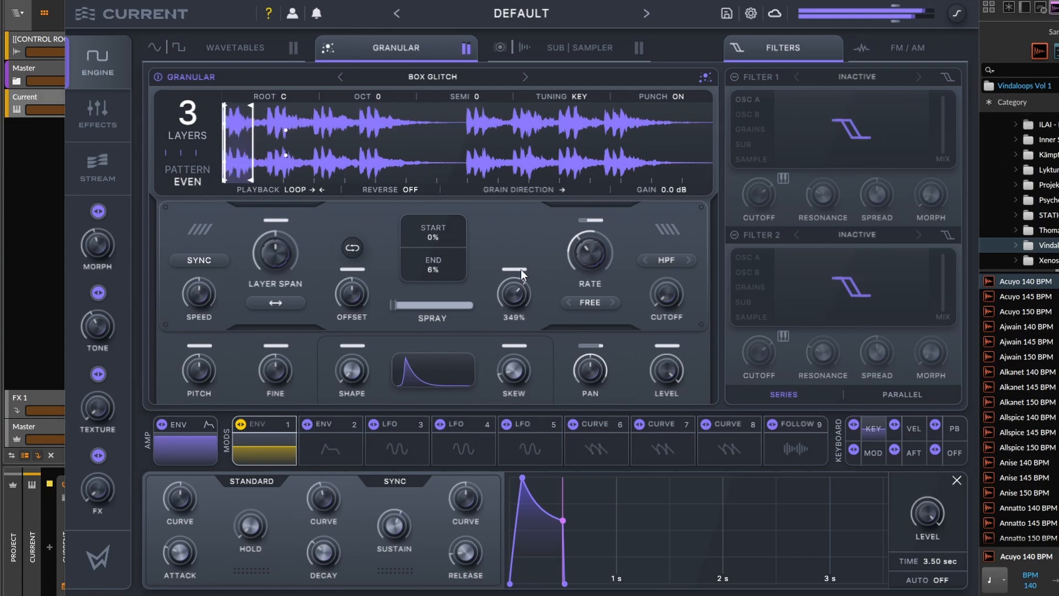
Adjust the grain size, increase the layers to 5 and reposition the loop region to about 0%–9%.
drag(523, 273, 516, 300)
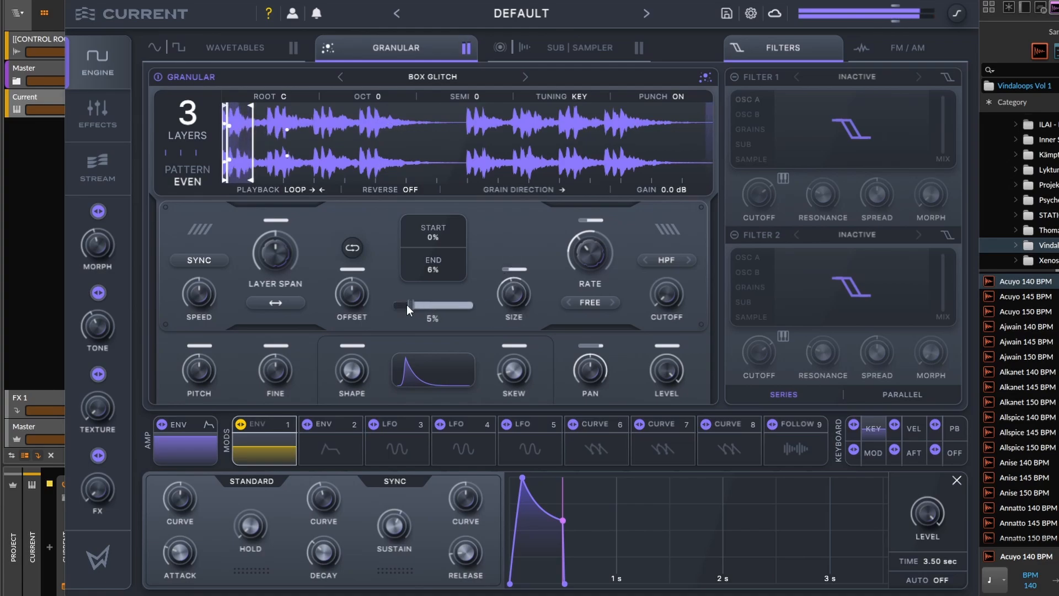
drag(240, 154, 267, 157)
drag(200, 117, 199, 102)
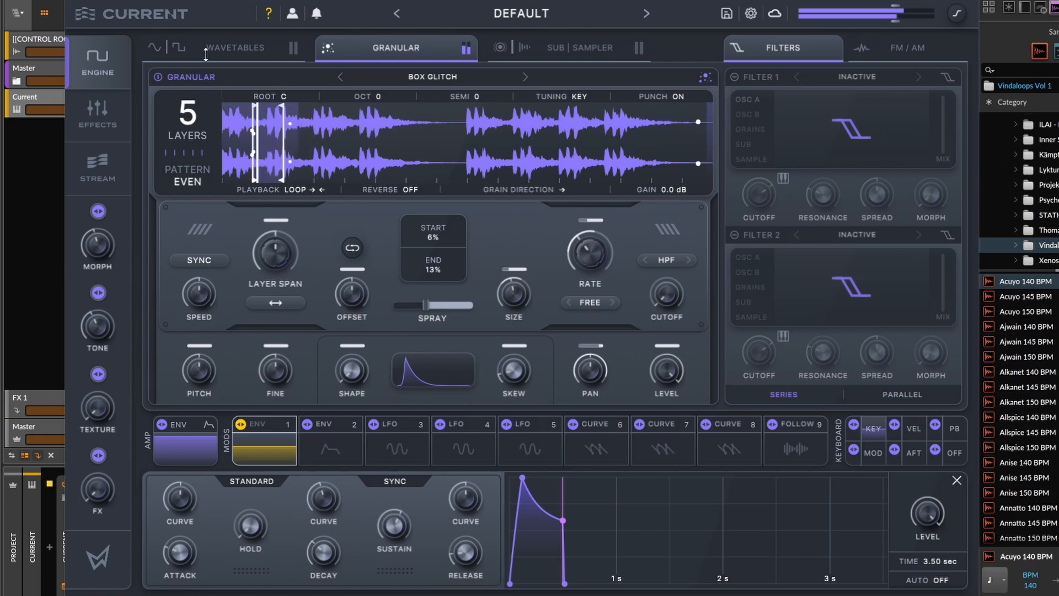
mouse_move(283, 142)
mouse_down()
mouse_move(298, 143)
mouse_move(285, 154)
mouse_move(329, 154)
mouse_move(237, 153)
mouse_up()
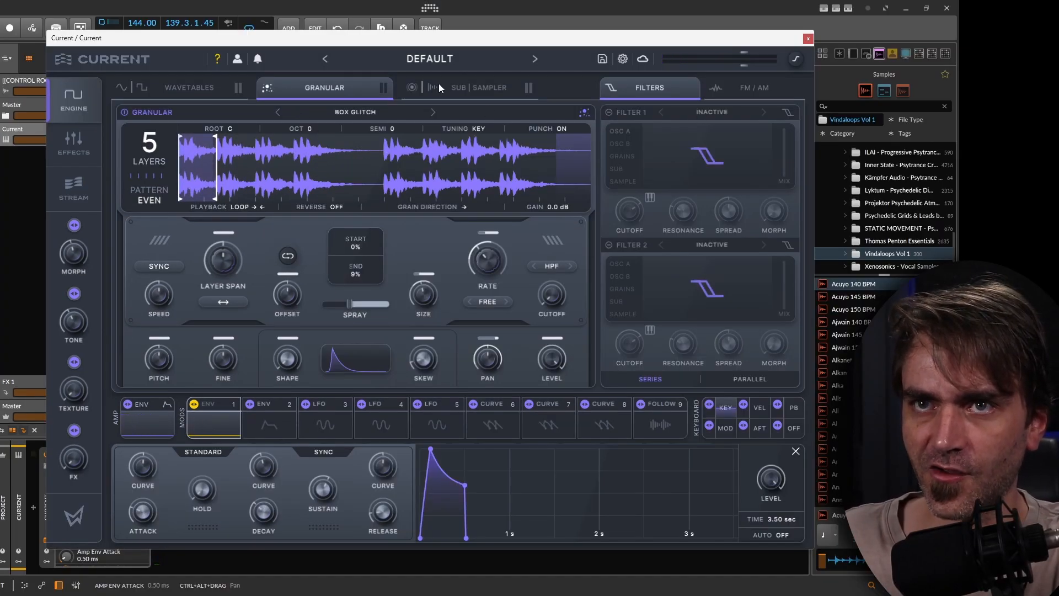
In the effects view, re-enable the Hybrid Filter and Morph EQ effects and toggle Rift Distortion.
click(74, 142)
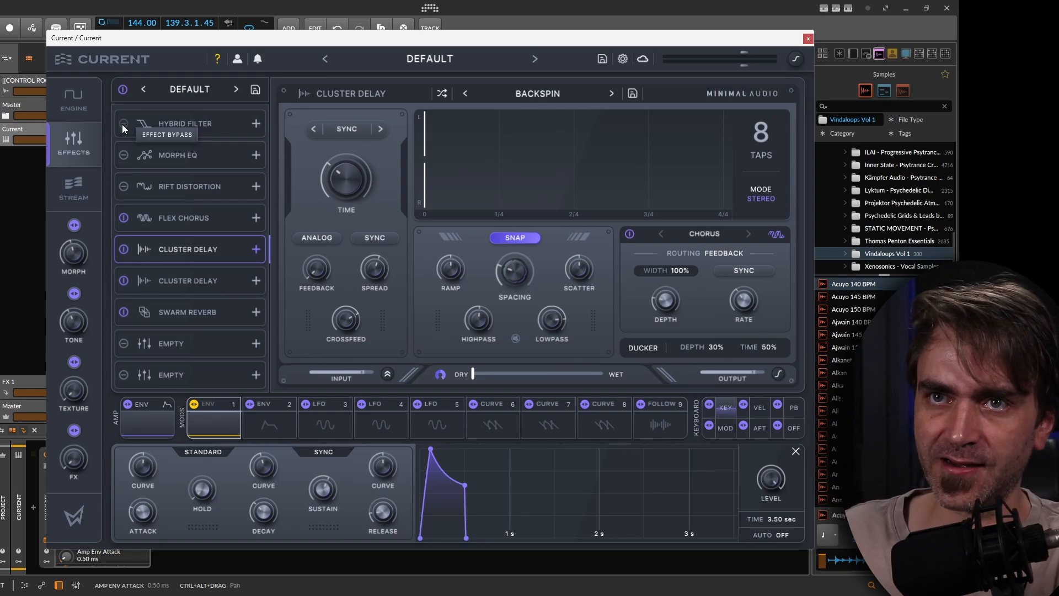
click(126, 124)
click(124, 152)
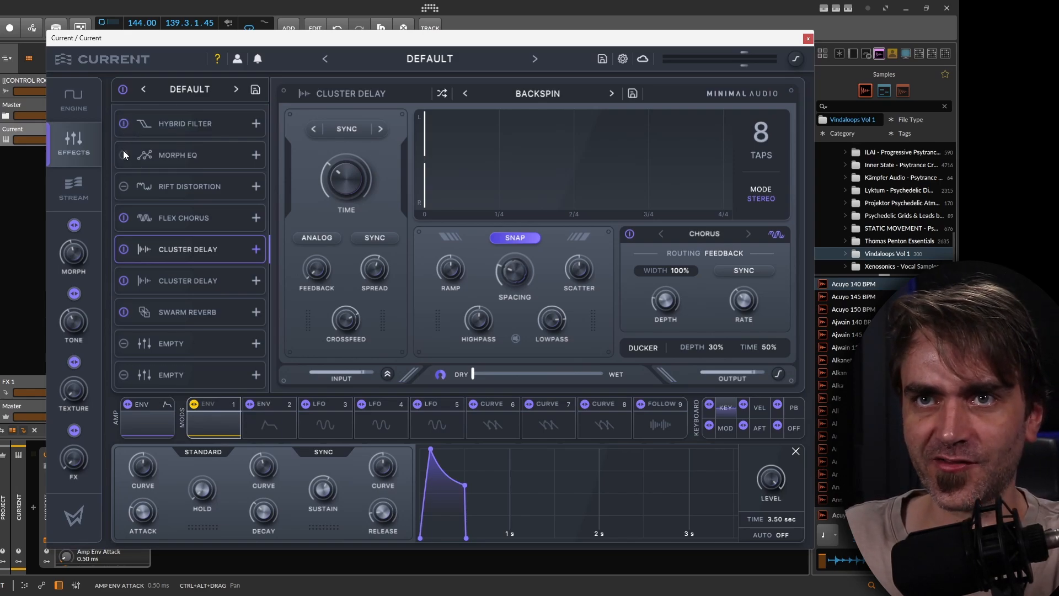
click(124, 185)
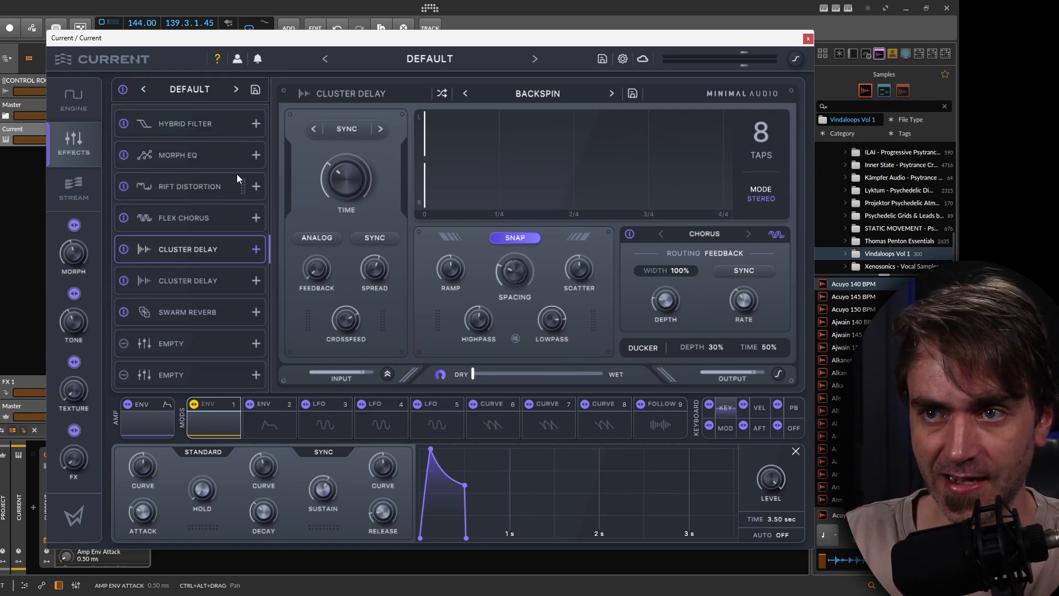
Open the on-screen keyboard and, in the engine view, move the loop region to about 50%–88% of the sample.
click(220, 425)
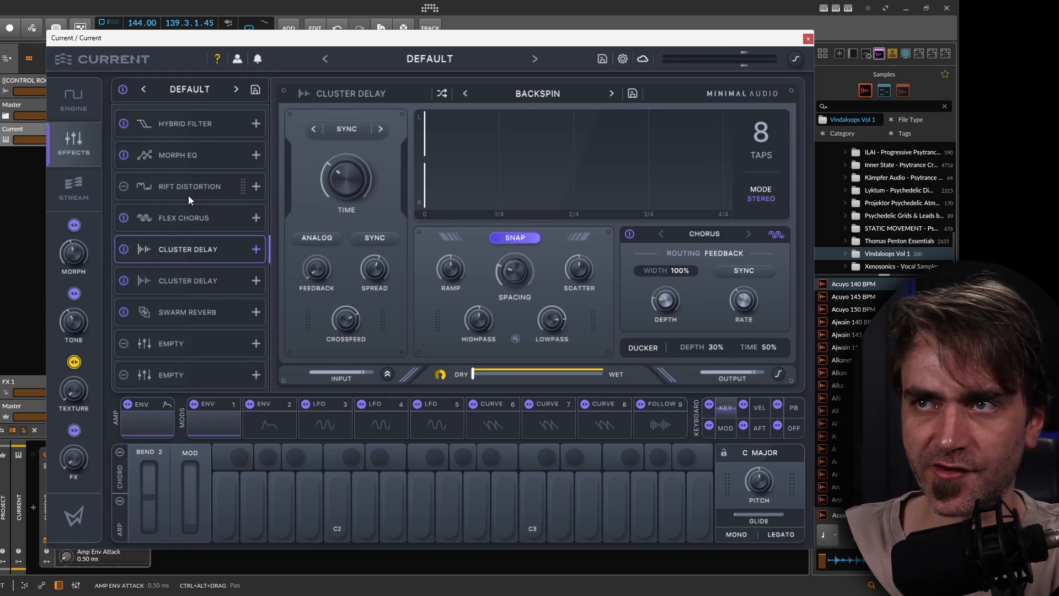
click(81, 104)
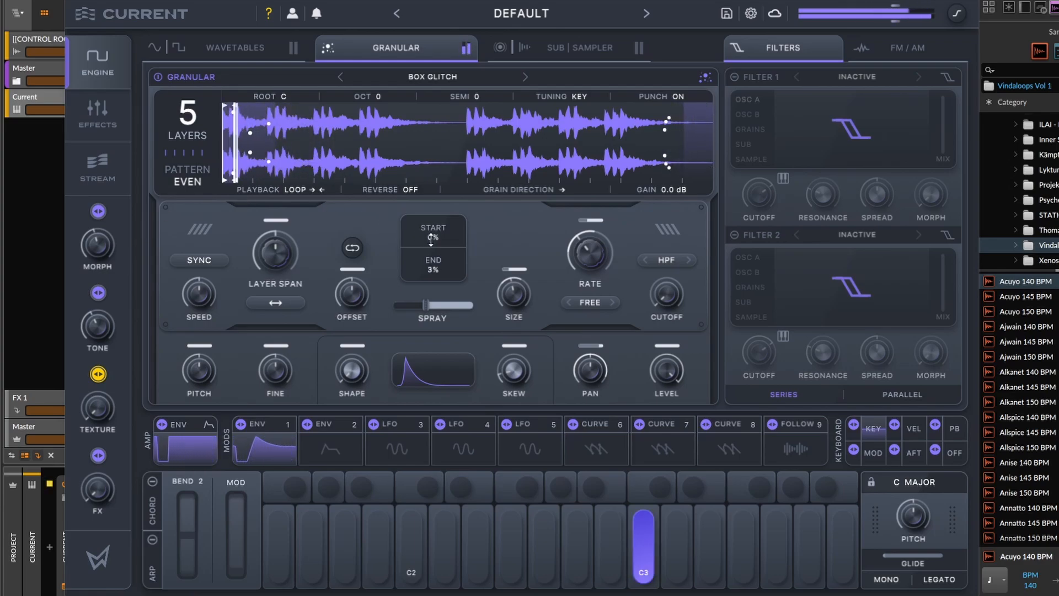
drag(238, 158, 651, 166)
mouse_move(417, 235)
mouse_down()
mouse_move(462, 204)
mouse_move(490, 138)
mouse_up()
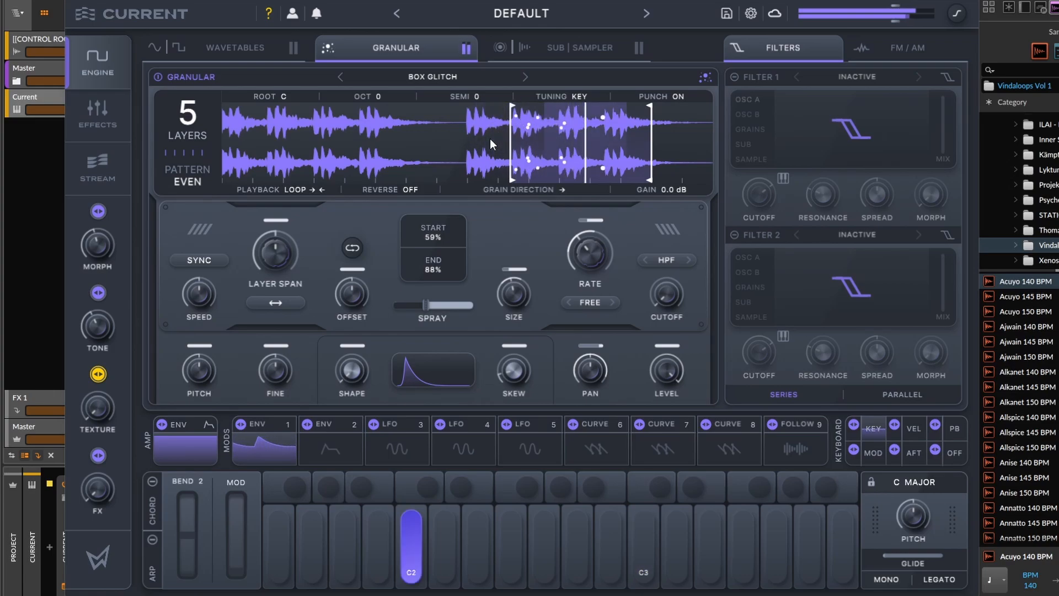
drag(518, 145, 473, 160)
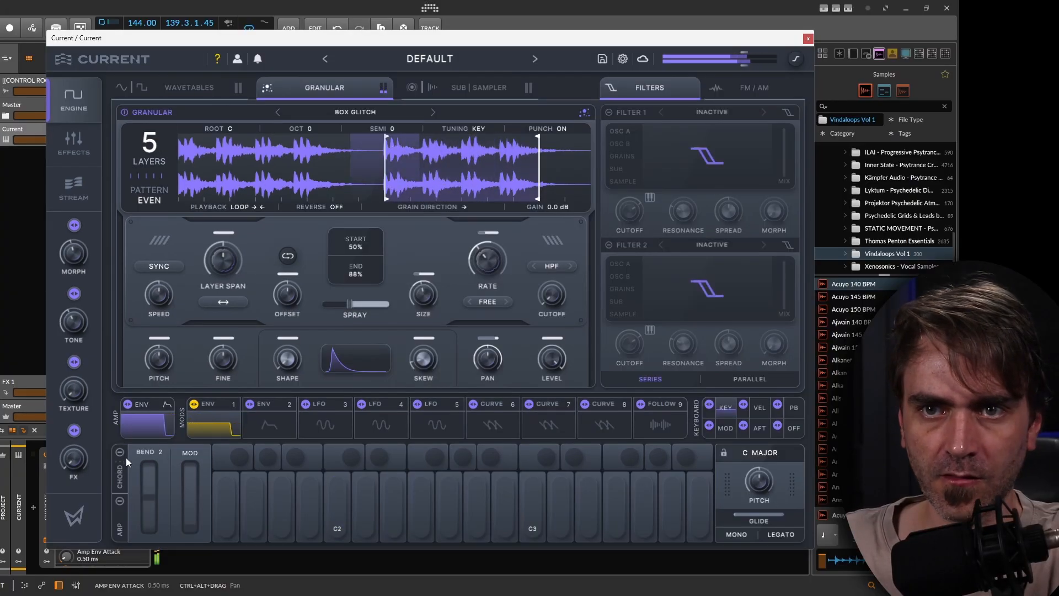
Enable chord mode and set the strum to about 43%.
click(120, 453)
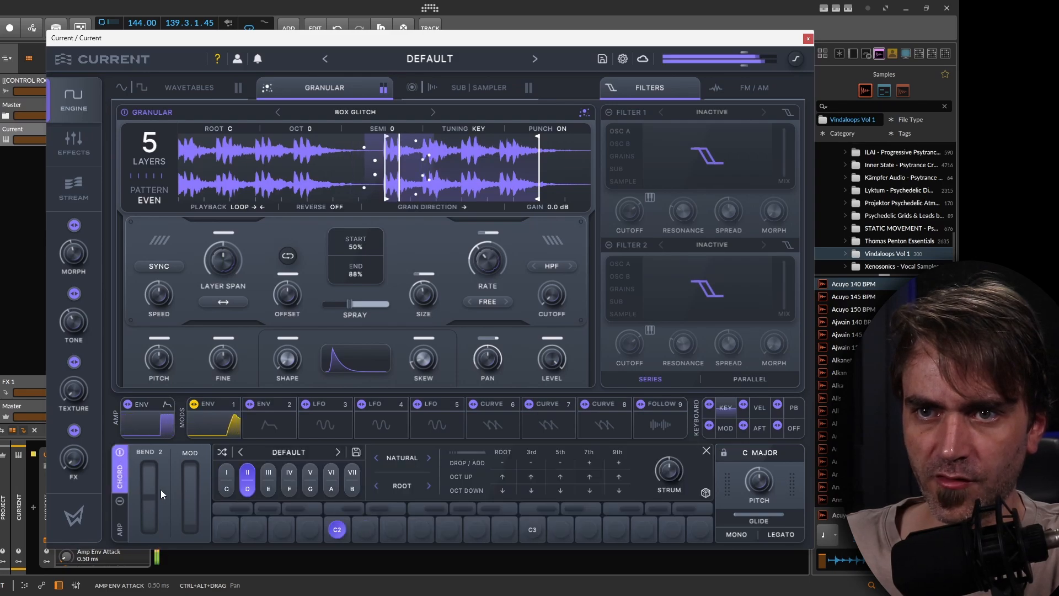
mouse_move(665, 470)
mouse_down()
mouse_move(679, 445)
mouse_move(670, 480)
mouse_up()
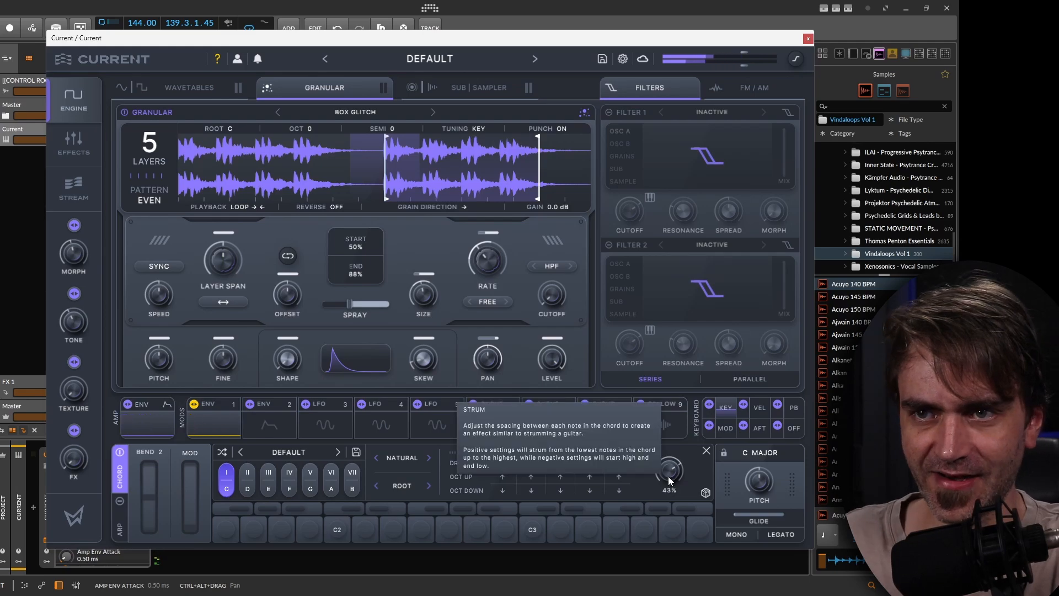
Randomize the chord voicing twice and raise the strum to about 77%.
click(705, 492)
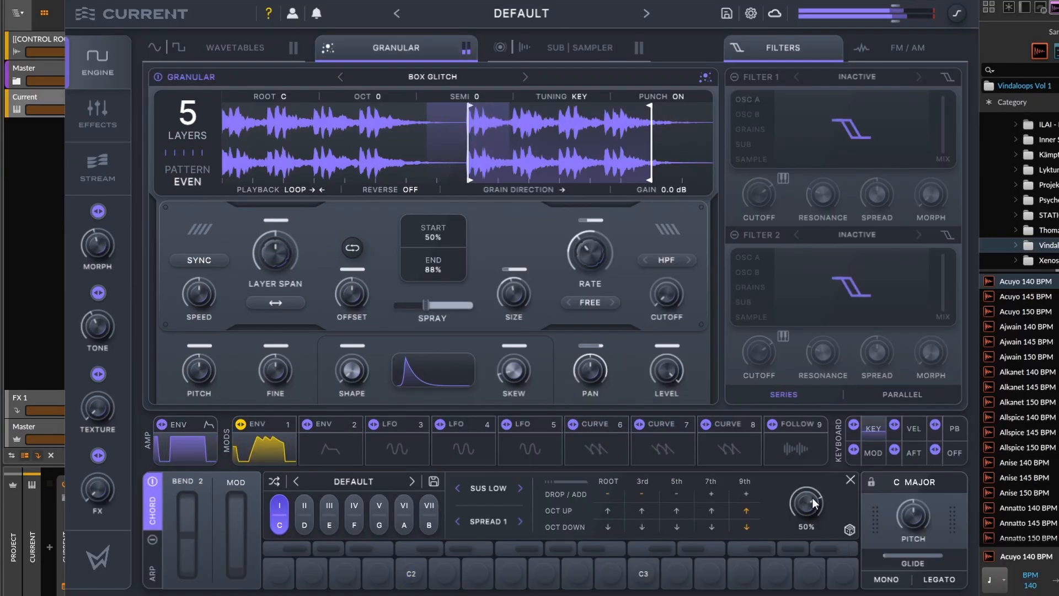
drag(674, 465, 674, 451)
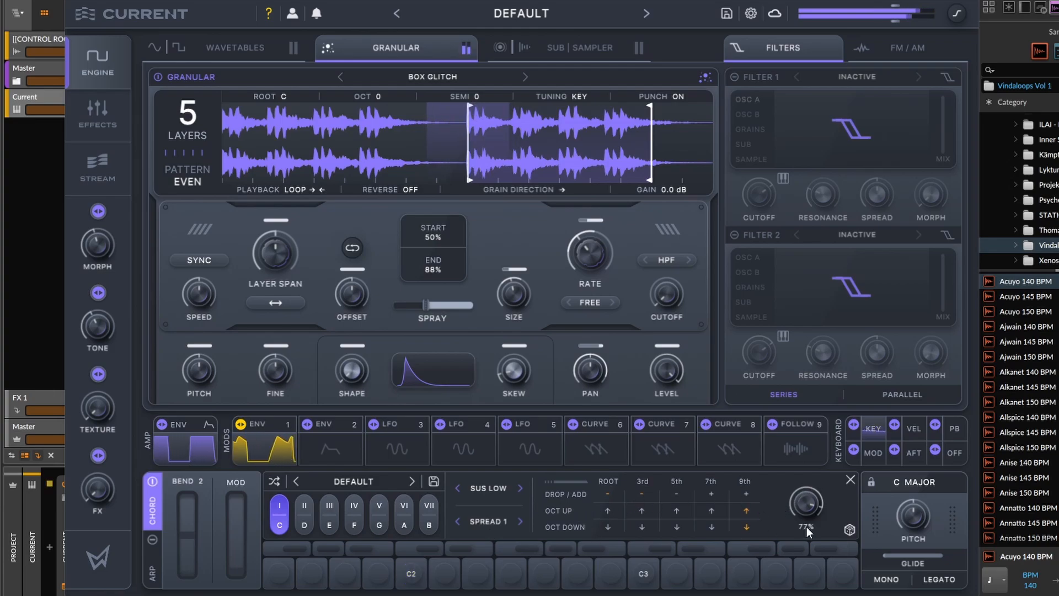
click(849, 529)
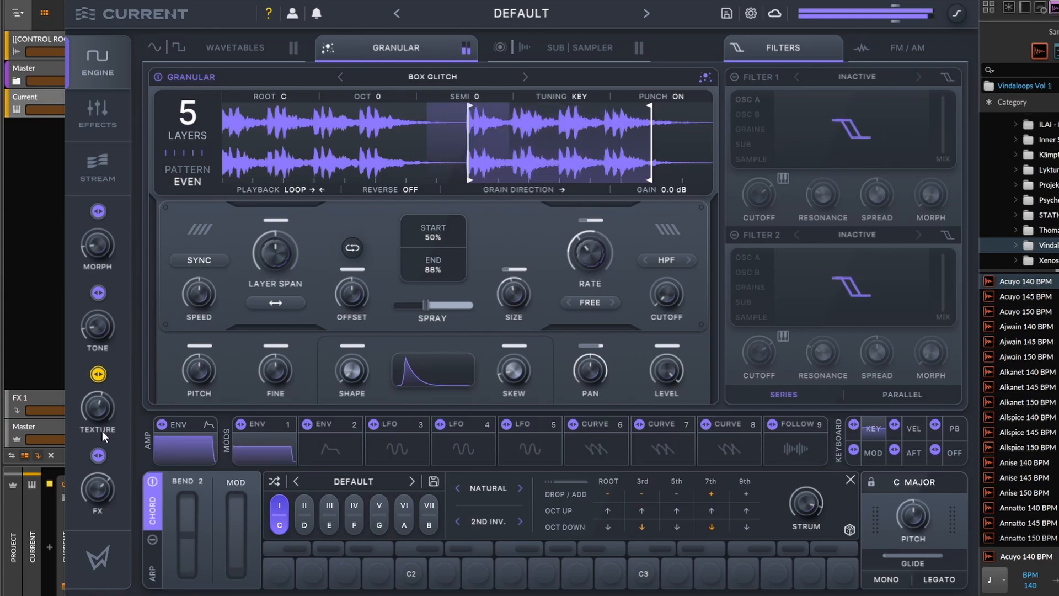
Move the loop region to about 6%–44% of the sample.
drag(486, 117, 285, 117)
drag(349, 145, 334, 145)
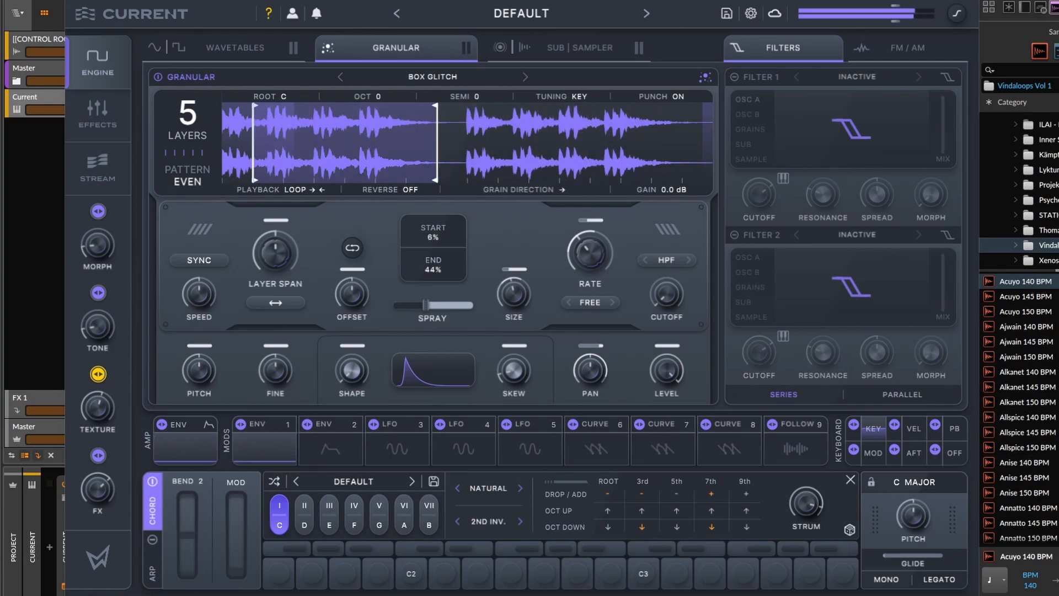